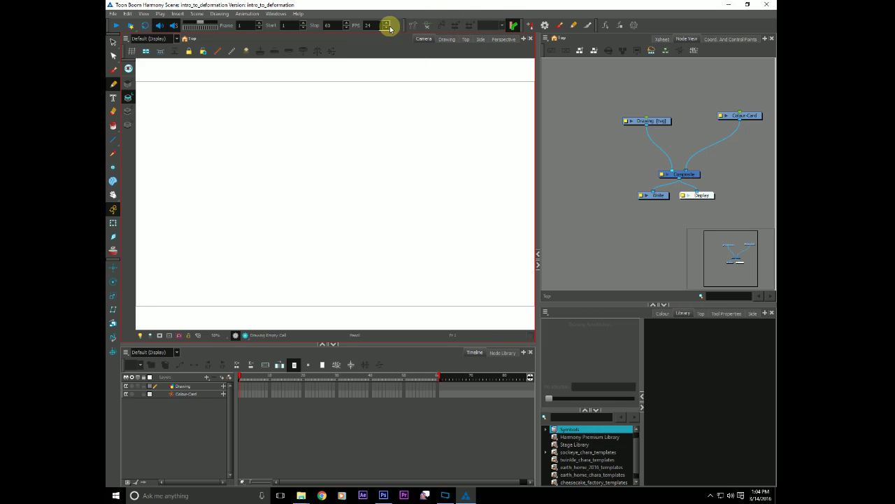
- Hide the Scripting toolbar, leaving the Deformation toolbar enabled
right_click(661, 28)
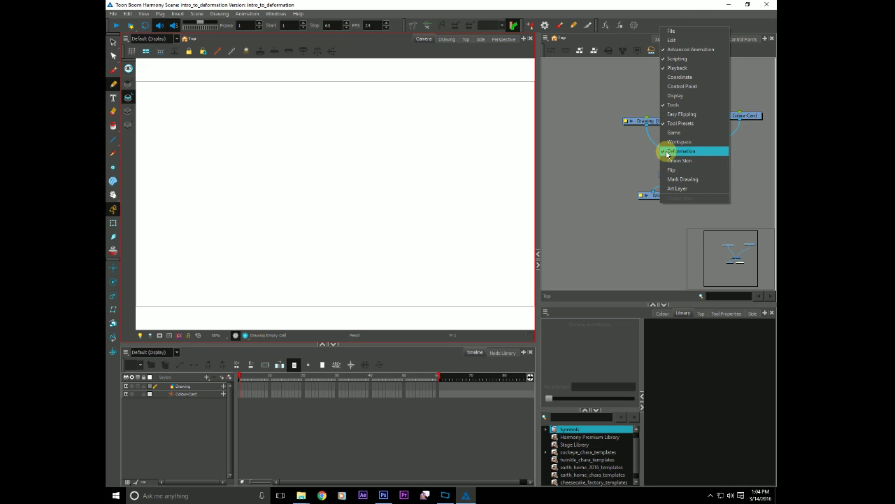
left_click(648, 21)
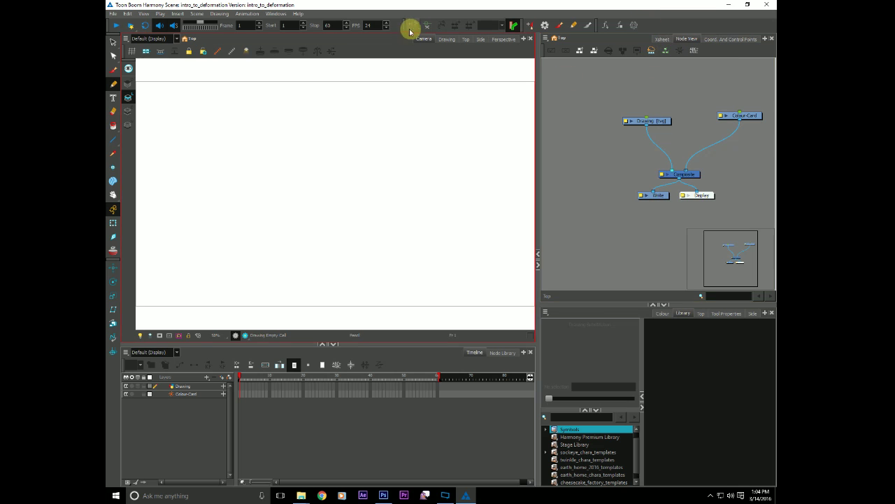
left_click_drag(407, 29, 431, 36)
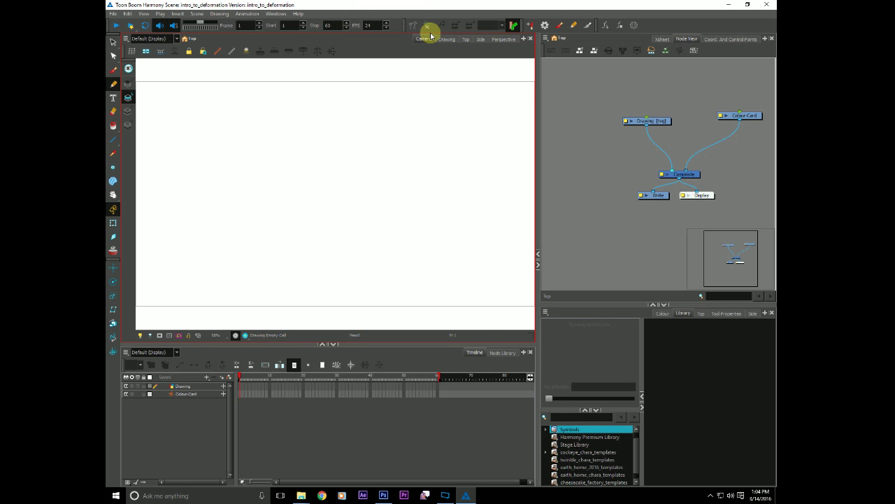
right_click(657, 25)
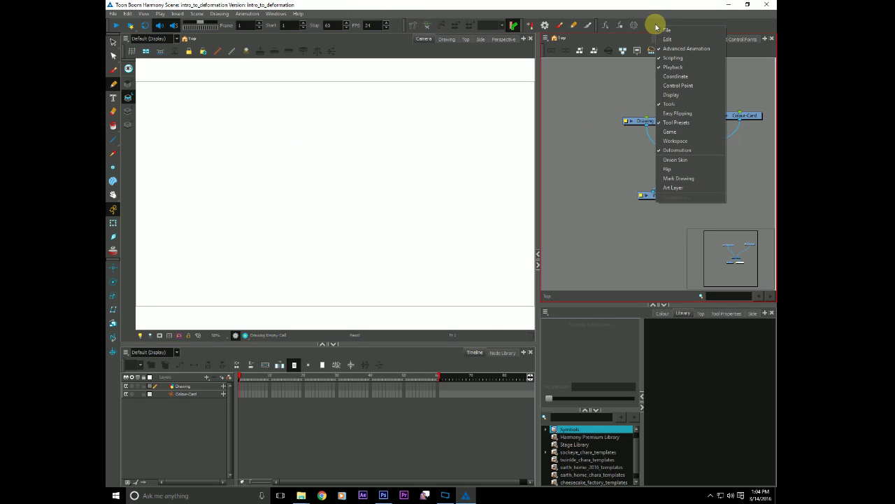
left_click(658, 60)
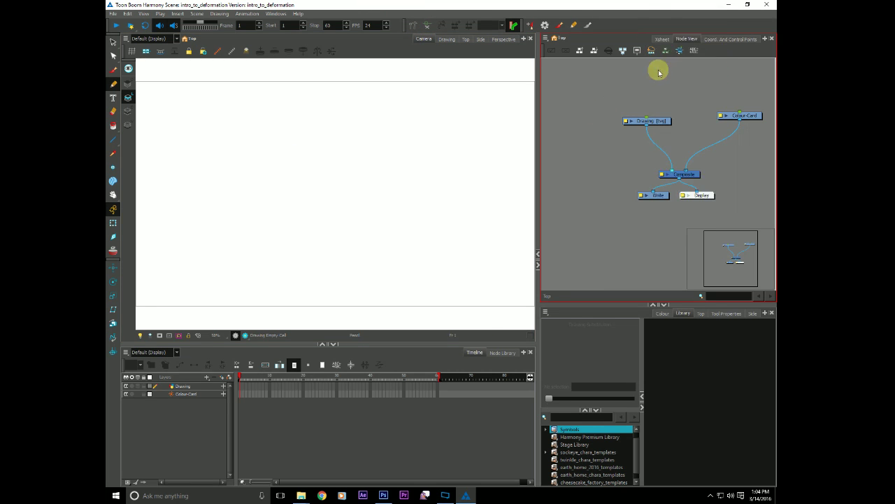
- Spread out the toolbars by moving the Tool Presets and Deformation toolbars farther along the row
left_click(423, 33)
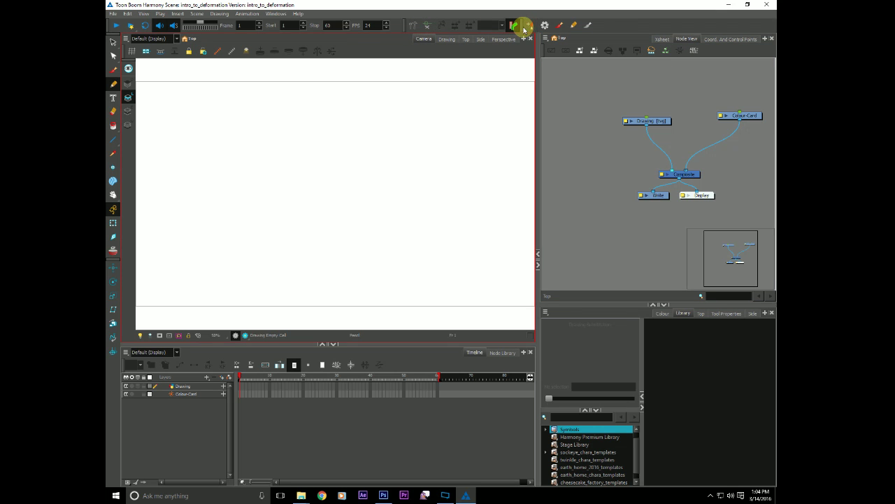
left_click_drag(523, 26, 645, 26)
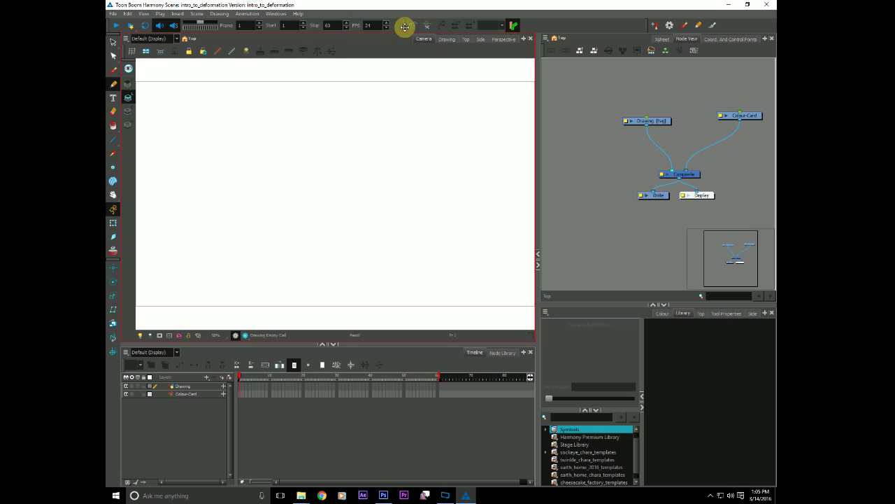
mouse_move(404, 27)
left_mouse_down()
mouse_move(424, 28)
mouse_move(413, 25)
left_mouse_up()
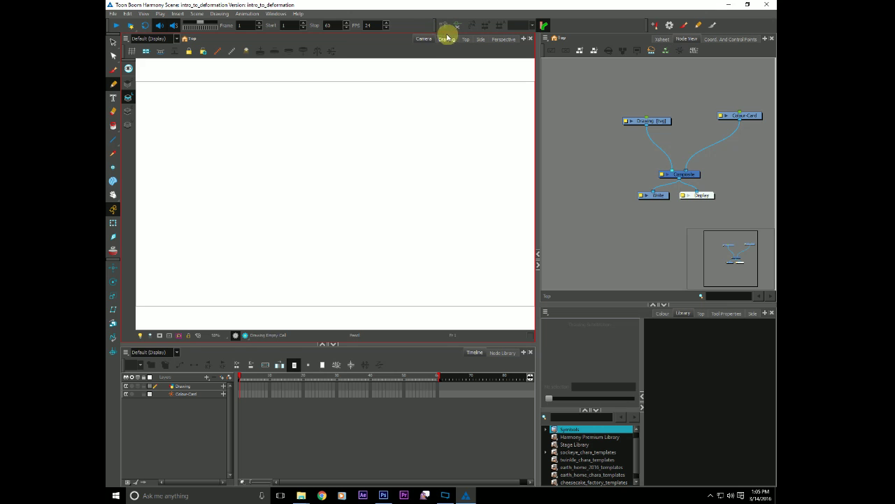
- Rename the Drawing layer as arm
left_click(592, 172)
left_click(654, 119)
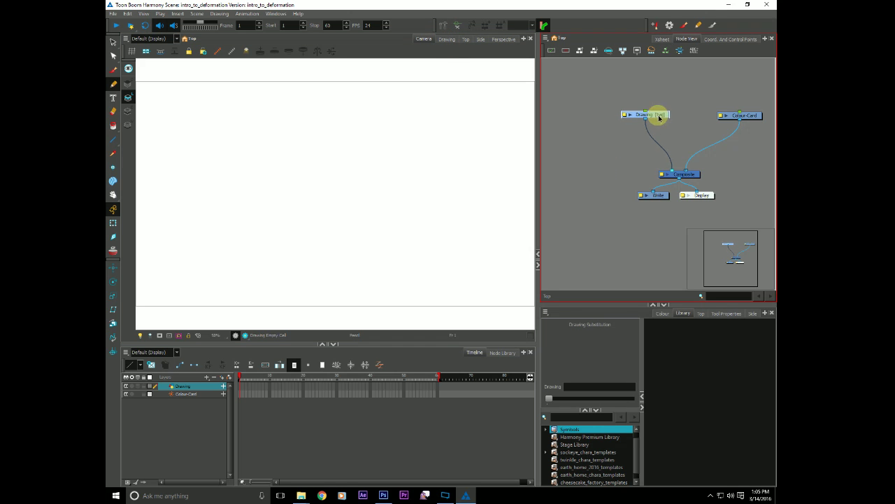
left_click(240, 389)
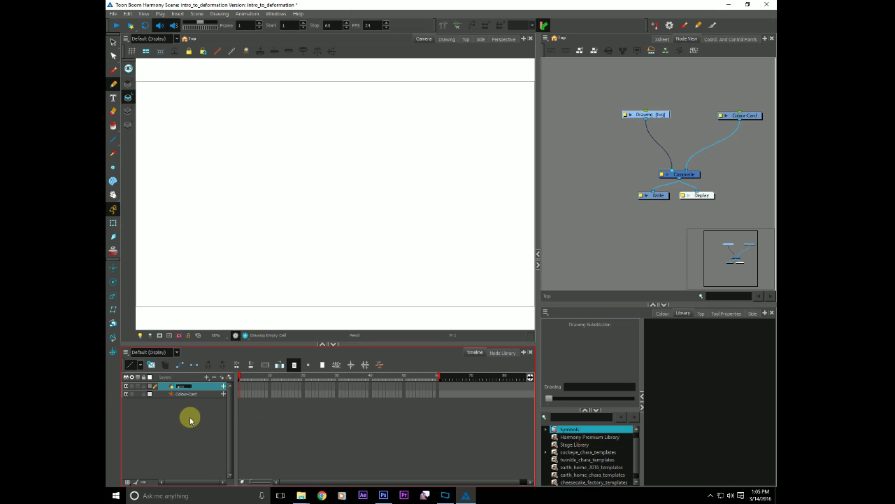
left_click(192, 422)
left_click(178, 387)
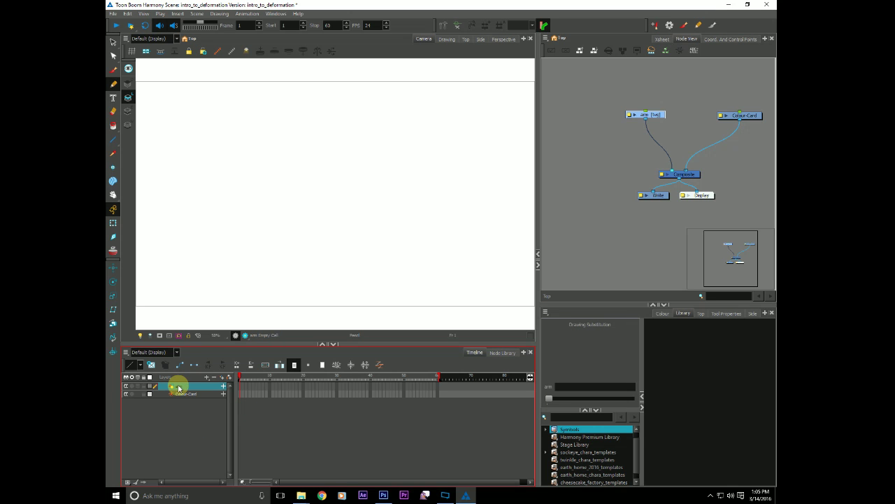
- Select the intro_to_deformation palette and try a curved brush stroke on the arm layer
left_click(662, 312)
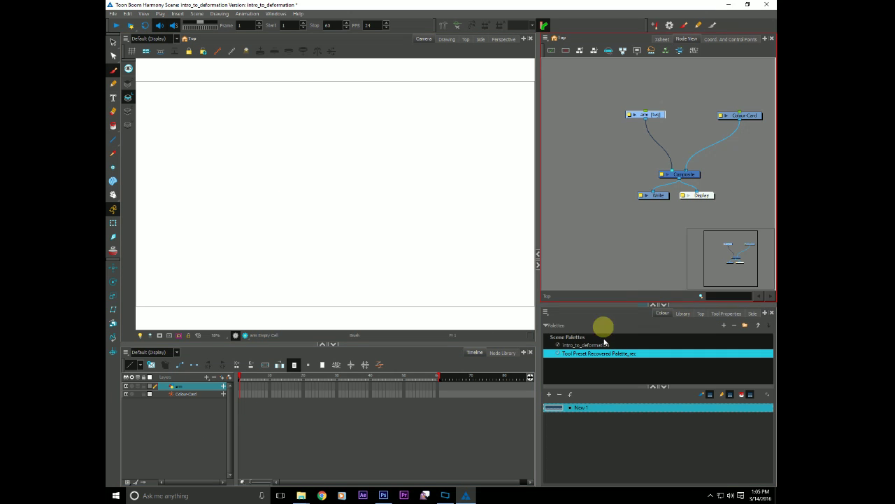
left_click(562, 344)
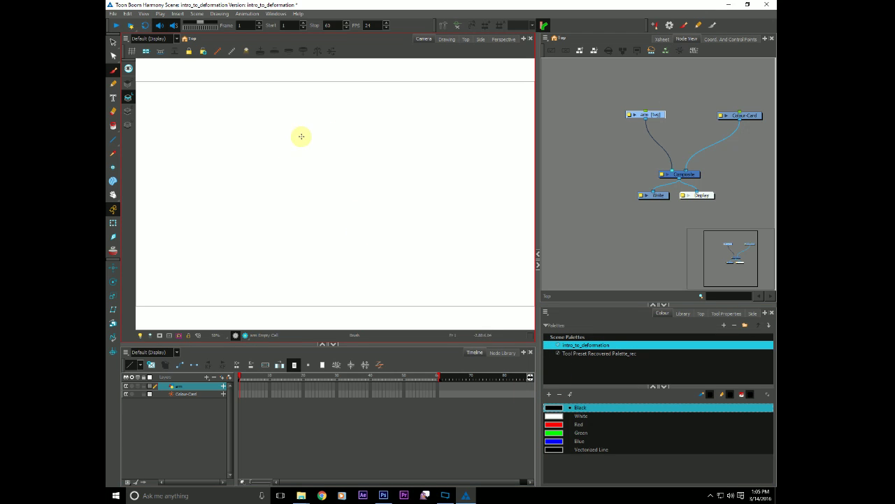
left_click_drag(246, 116, 237, 202)
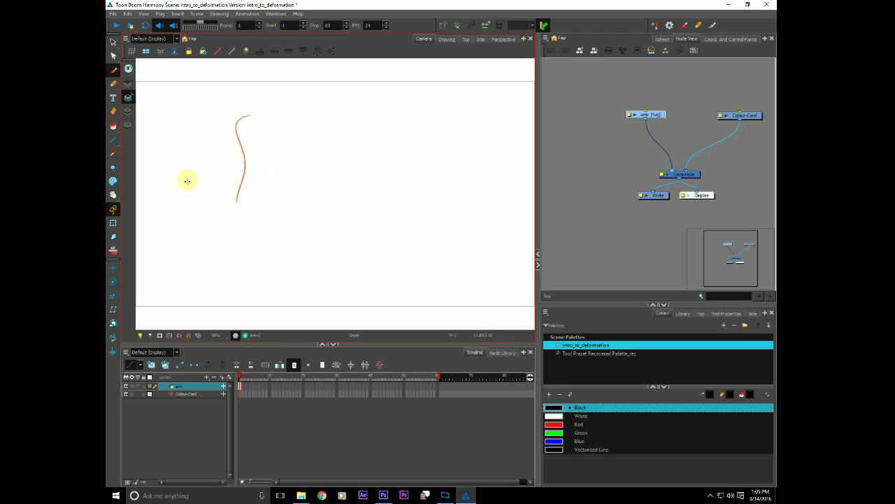
key("ctrl+z")
- Switch to the Pencil tool and try strokes with the Pencil 1 and Pencil 2 presets
left_click(726, 313)
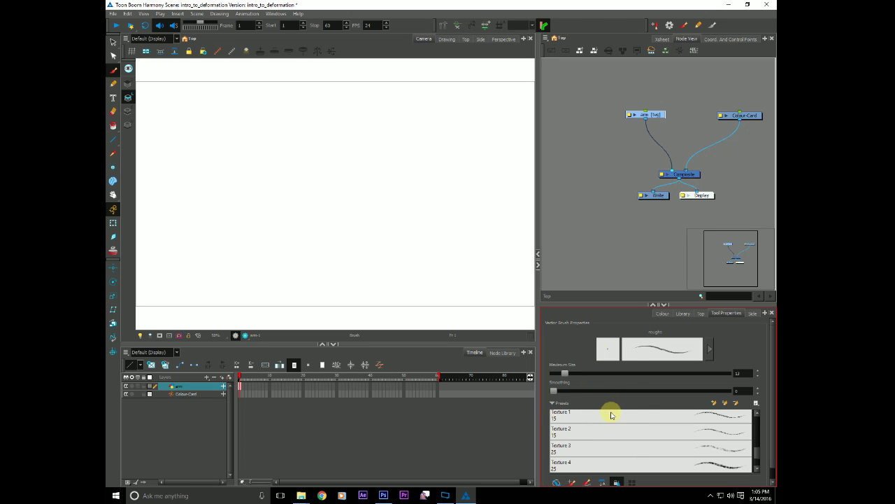
key("alt+x")
left_click(754, 432)
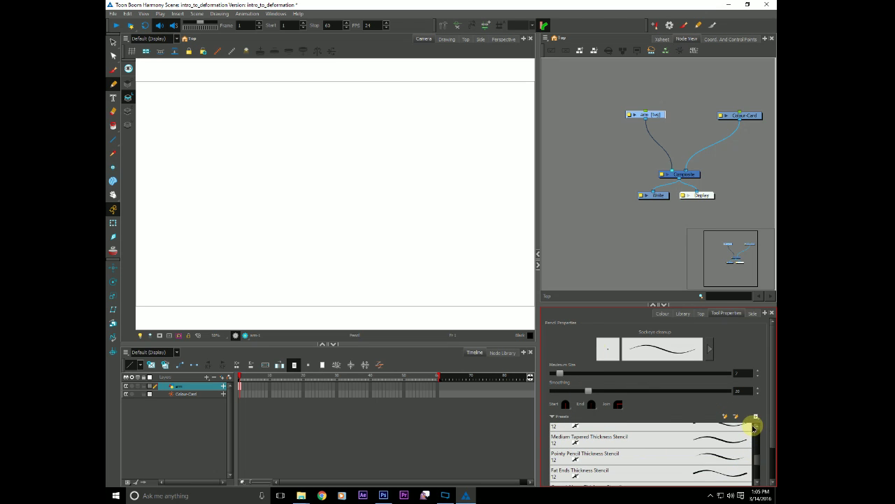
left_click_drag(756, 454, 756, 421)
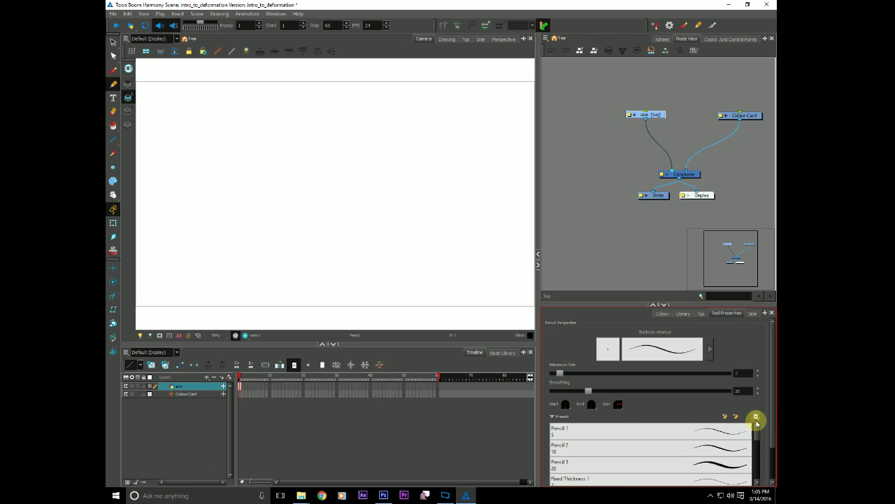
left_click(561, 432)
left_click_drag(486, 147, 470, 245)
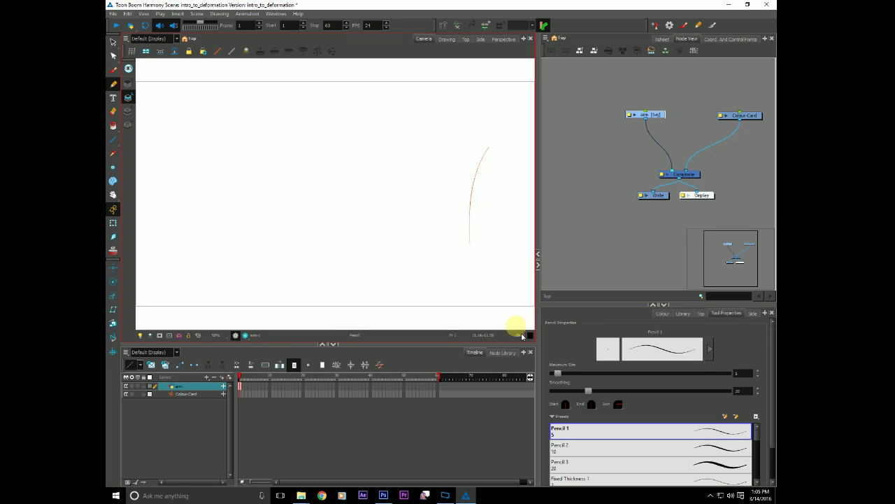
key("ctrl+z")
left_click(570, 448)
left_click_drag(481, 145, 469, 236)
key("ctrl+z")
- Draw a closed, tall, tapered arm outline with a rounded upper end, using the Pencil 3 preset in black
left_click(560, 463)
left_click_drag(476, 146, 478, 232)
key("ctrl+z")
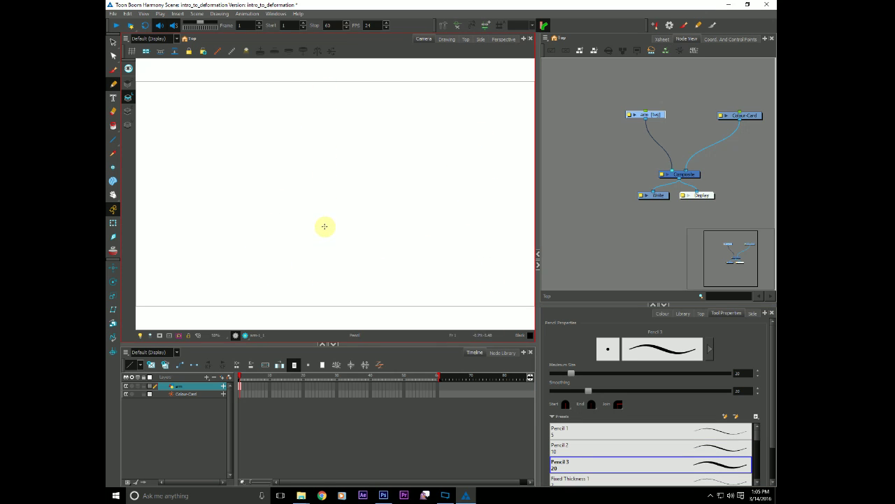
mouse_move(324, 219)
left_mouse_down()
mouse_move(321, 126)
mouse_move(331, 109)
mouse_move(333, 220)
left_mouse_up()
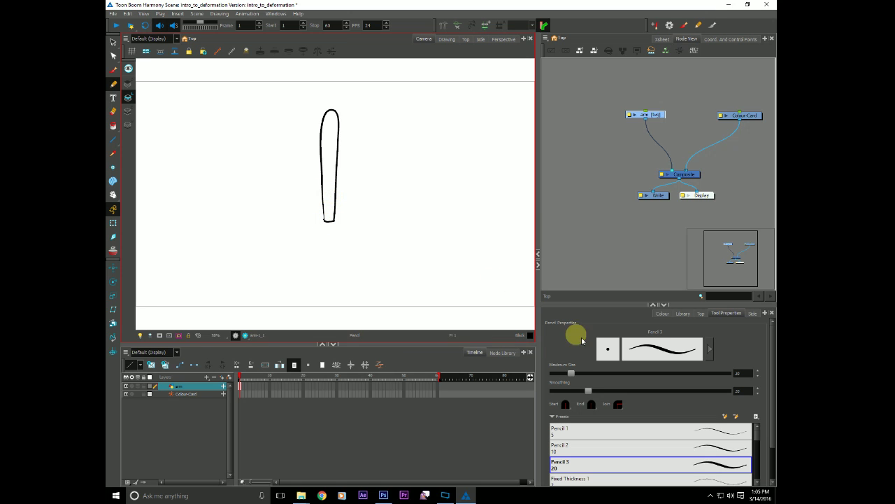
- Add a new swatch to the intro_to_deformation palette and colour it a tan shade with hue 47
left_click(662, 313)
left_click(549, 395)
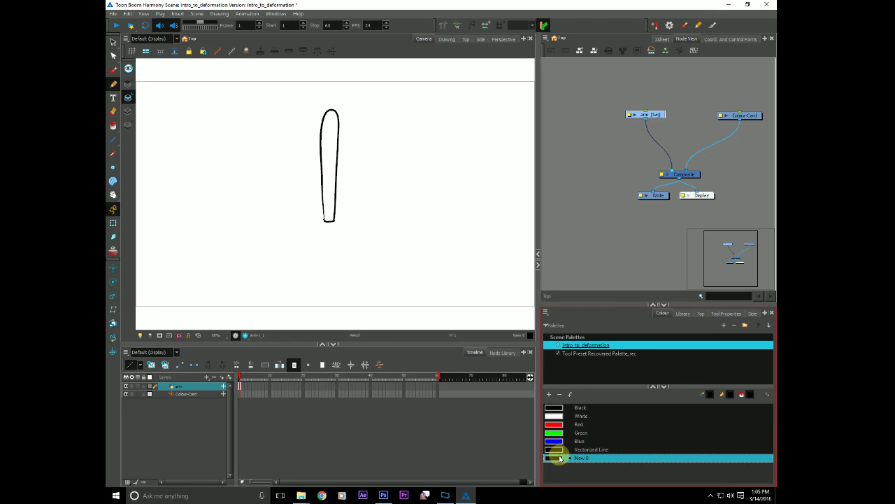
double_click(553, 457)
left_click_drag(443, 175, 573, 159)
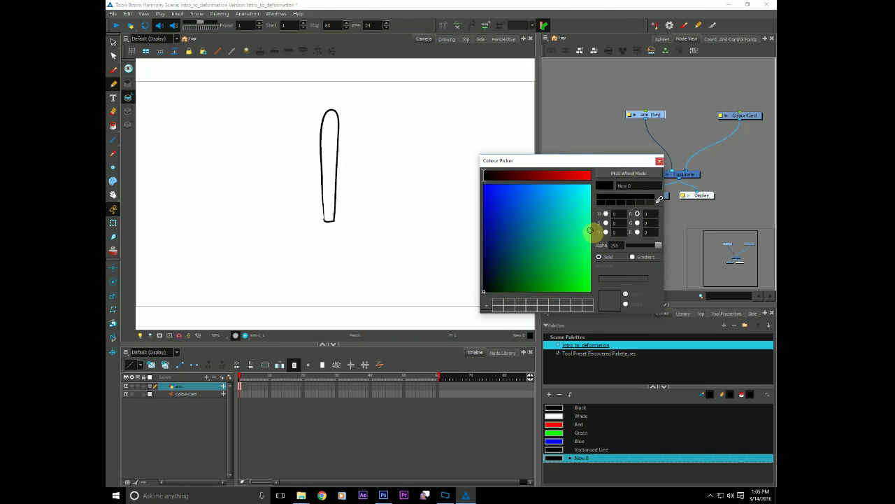
left_click(606, 214)
left_click(498, 179)
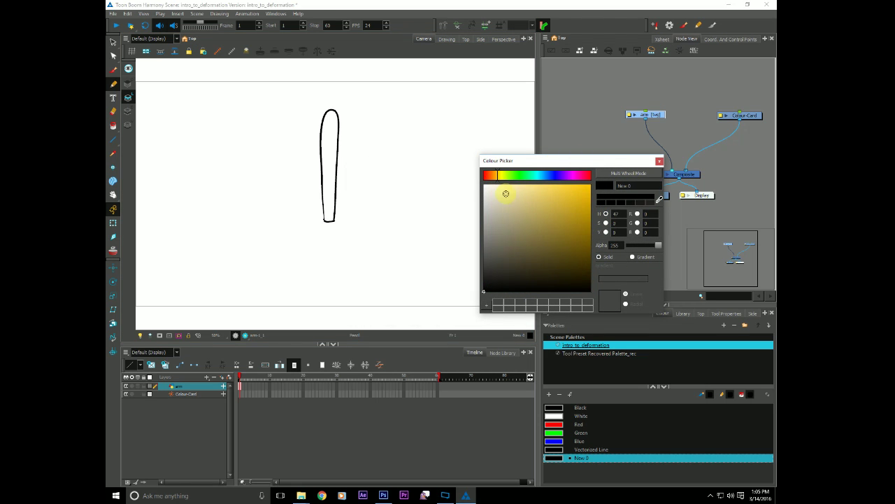
left_click(525, 195)
left_click(659, 161)
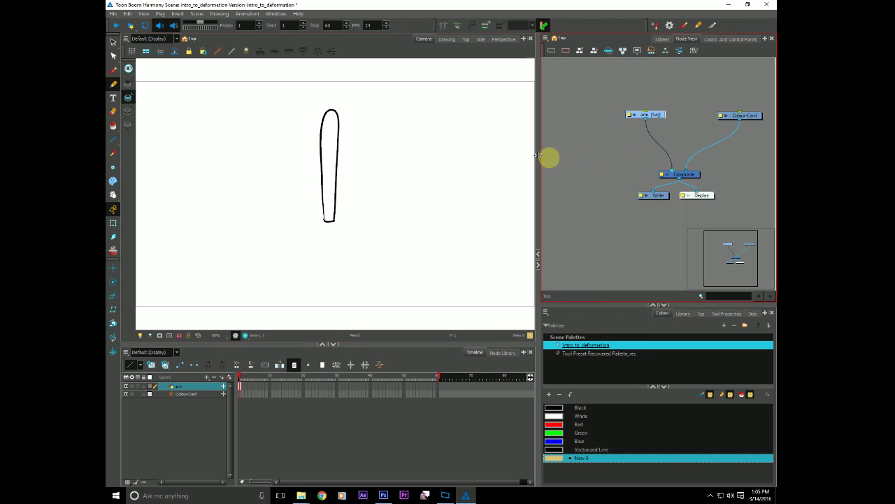
- Fill the arm with the new tan colour and delete the line closing its lower end
left_click(328, 155)
key("alt+z")
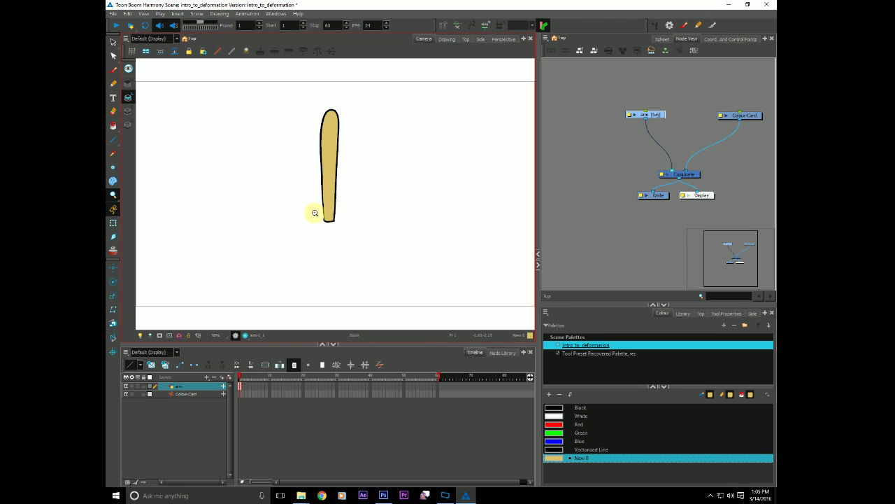
left_click(314, 210)
key("alt+s")
left_click(341, 233)
key("alt+z")
scroll(305, 220, "down", 3)
left_click_drag(285, 218, 302, 226)
scroll(301, 228, "up", 1)
- Add a vector drawing layer named hand and connect its node to the Composite node beside the arm
left_click_drag(652, 115, 658, 113)
left_click(610, 128)
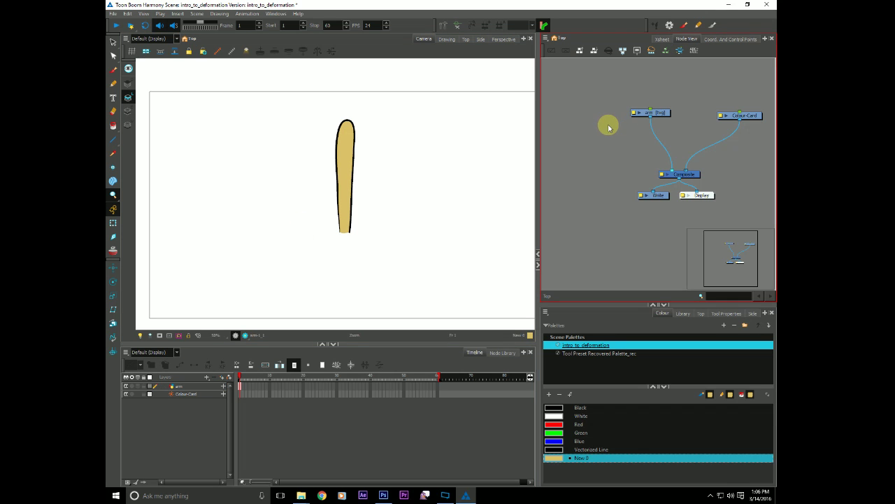
key("ctrl+r")
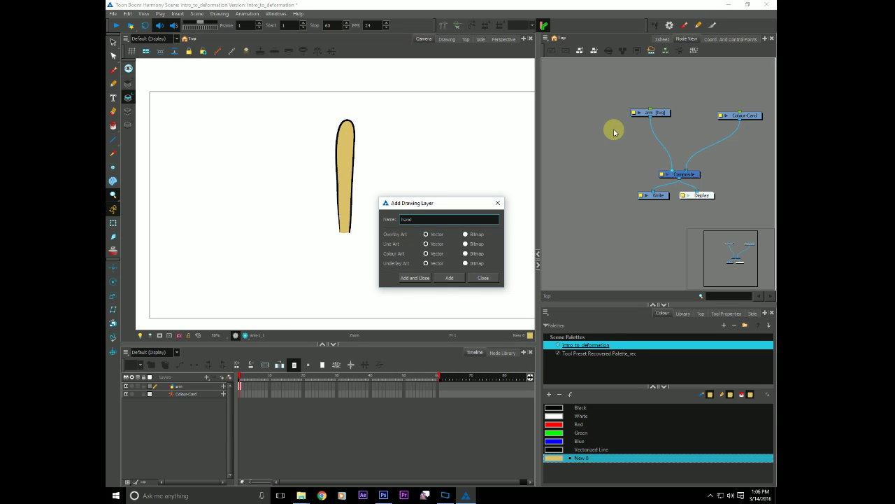
left_click(415, 278)
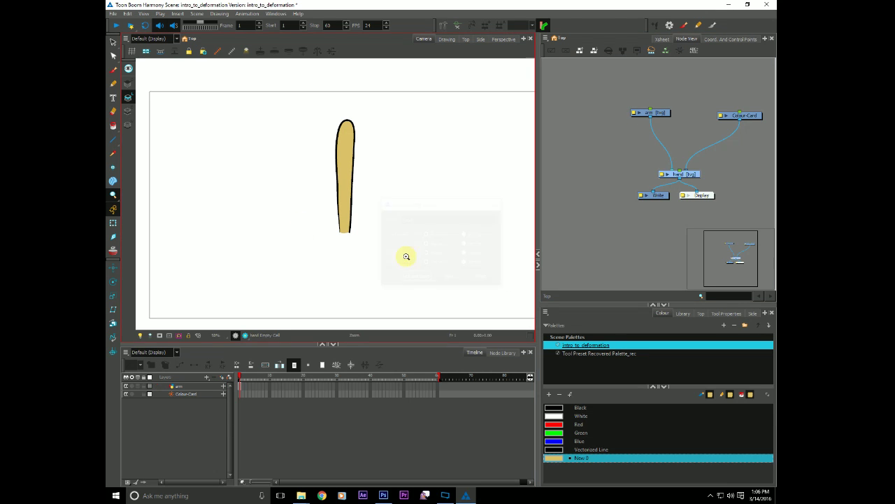
left_click_drag(597, 116, 677, 179)
- Draw a black mitten-shaped hand outline with a thumb below the arm, closed by a straight line across the wrist
left_click(340, 237)
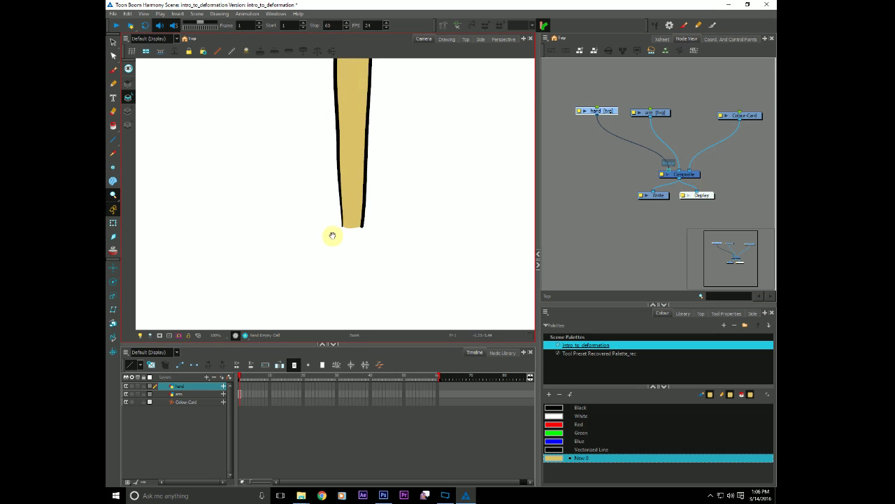
scroll(332, 234, "down", 2)
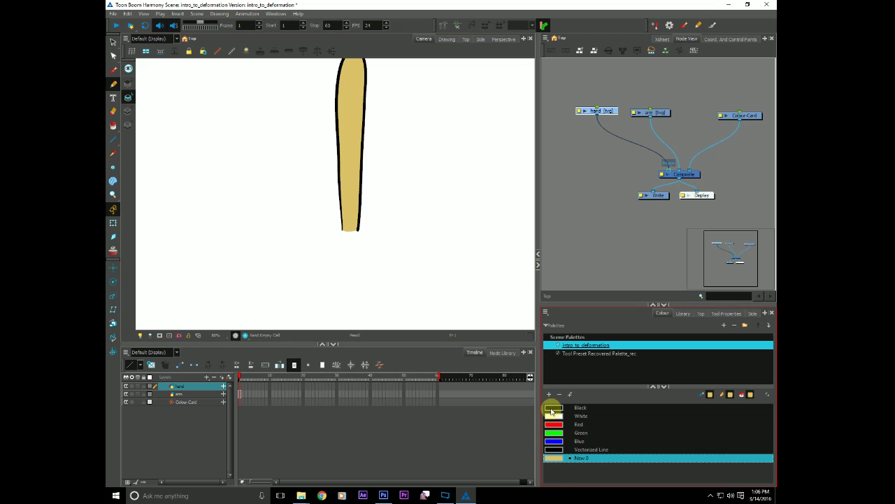
left_click(552, 410)
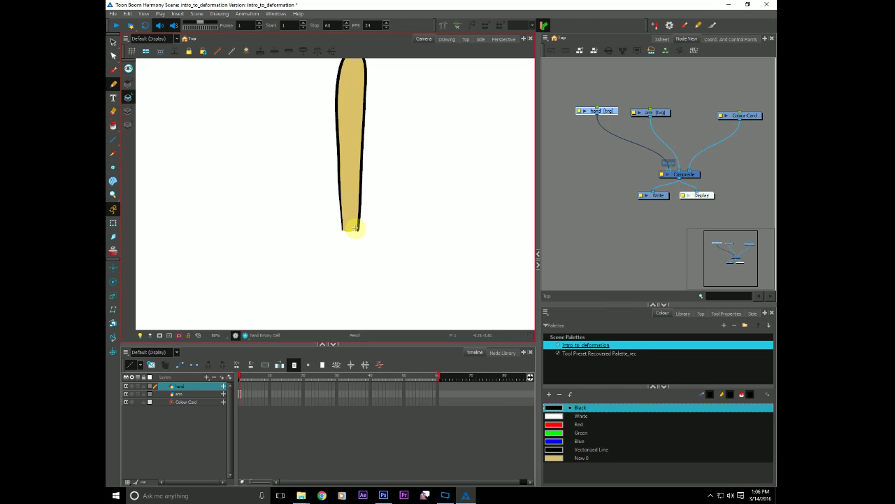
mouse_move(354, 227)
left_mouse_down()
mouse_move(373, 245)
mouse_move(360, 240)
mouse_move(360, 271)
mouse_move(350, 275)
mouse_move(338, 242)
mouse_move(354, 227)
mouse_move(331, 227)
left_mouse_up()
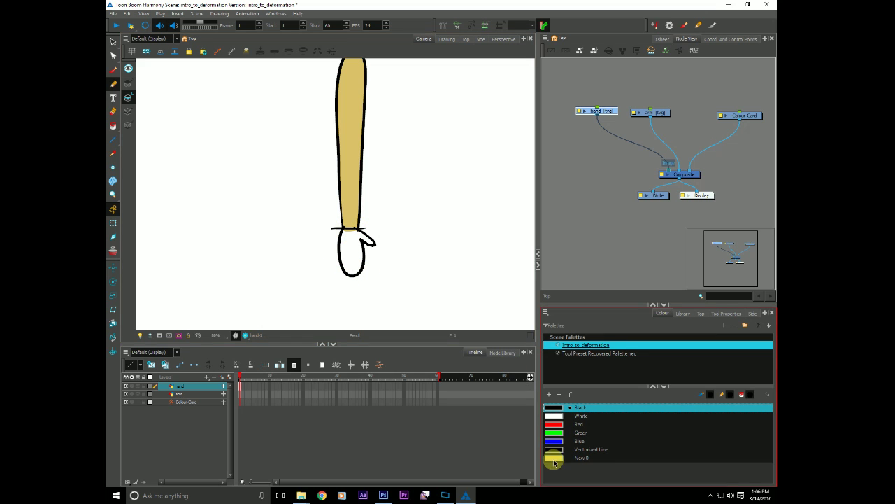
- Fill the hand with the tan swatch and delete the straight line across the wrist
left_click(553, 459)
left_click(348, 261)
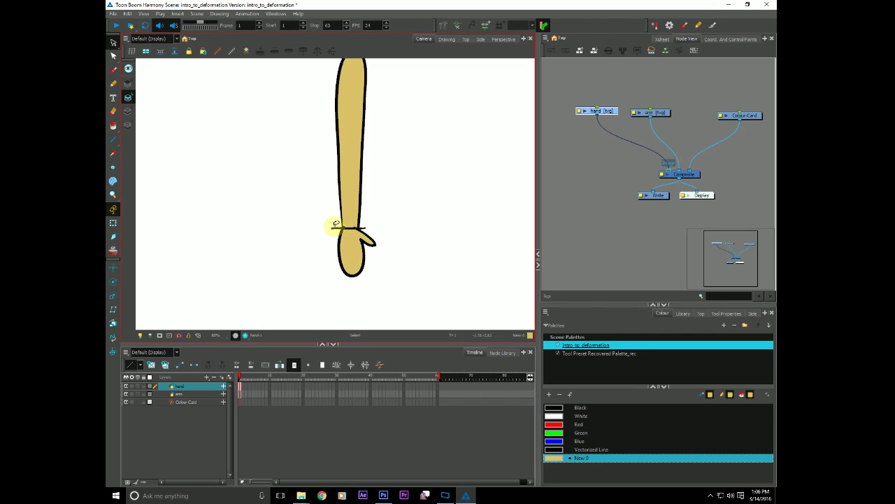
left_click(336, 225)
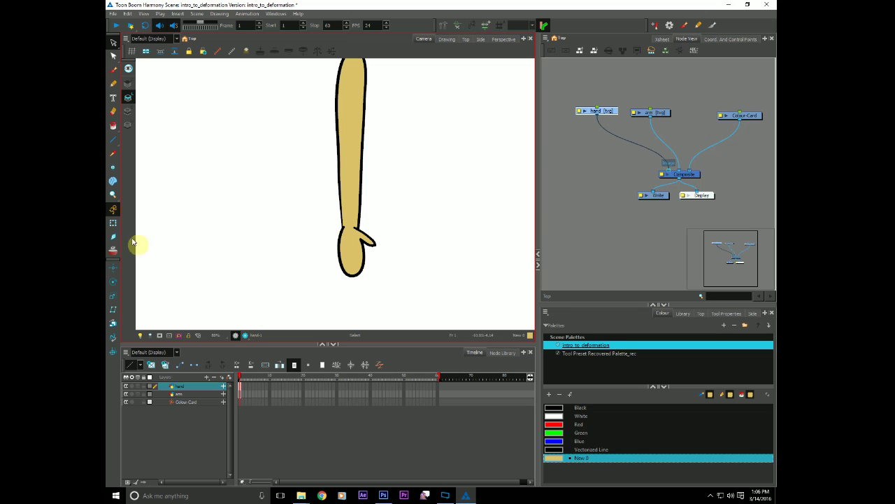
- Place the hand drawing's pivot at the wrist with the Drawing Pivot tool
left_click(113, 167)
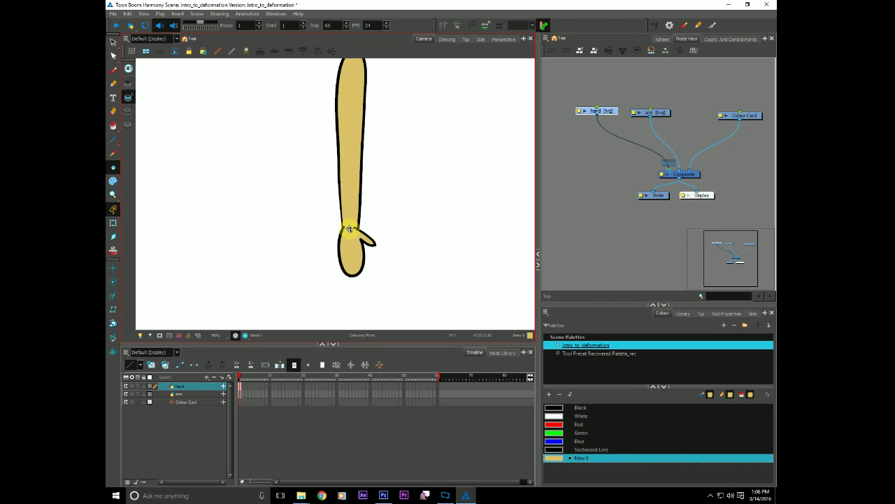
key("alt+z")
left_click(255, 236, "alt")
left_click_drag(251, 257, 258, 258)
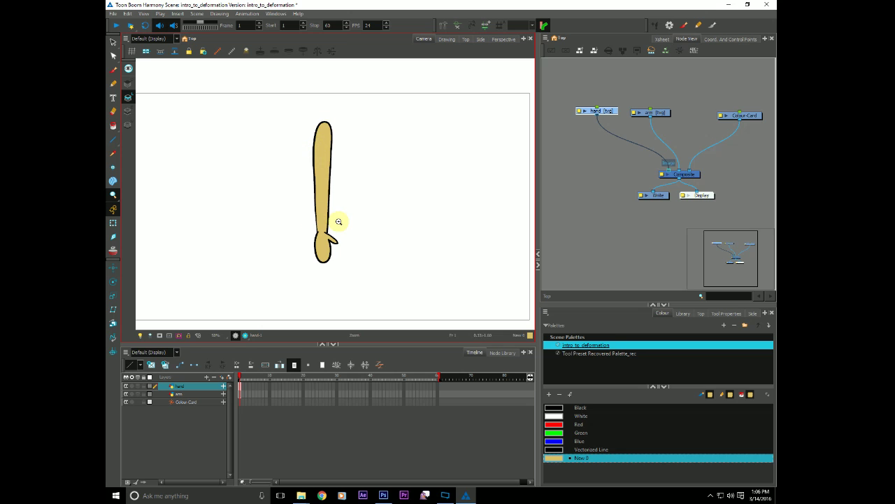
- Move the hand and arm nodes together higher above the Composite node in the node network
left_click(671, 144, "ctrl")
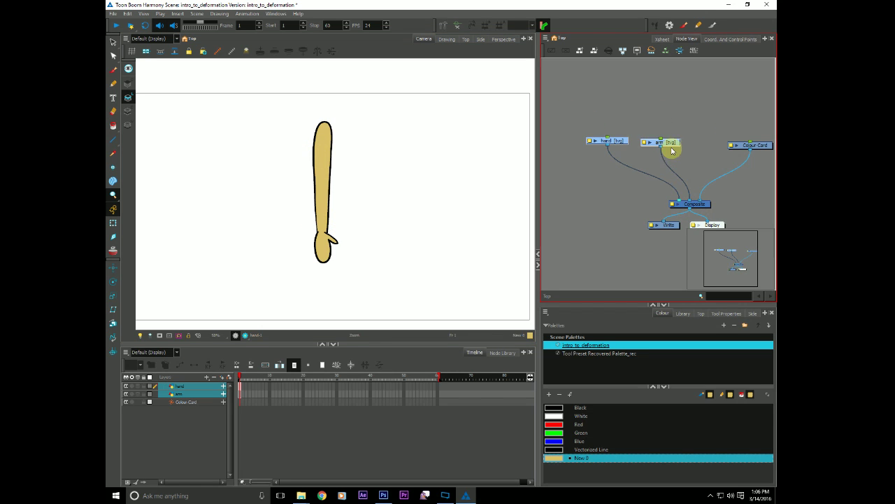
left_click_drag(671, 147, 664, 122)
left_click(611, 157)
left_click_drag(608, 149, 611, 165)
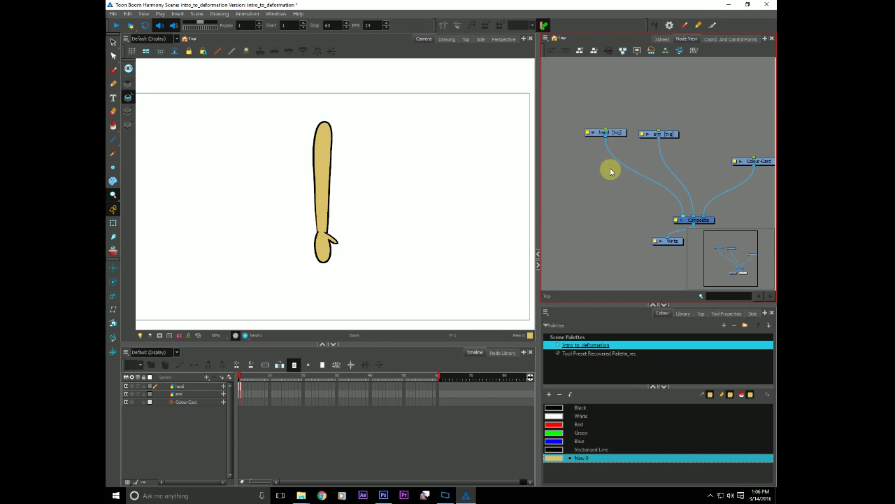
- Rig the arm with a two-bone deformation chain running from the shoulder through the elbow to the wrist
left_click(620, 133)
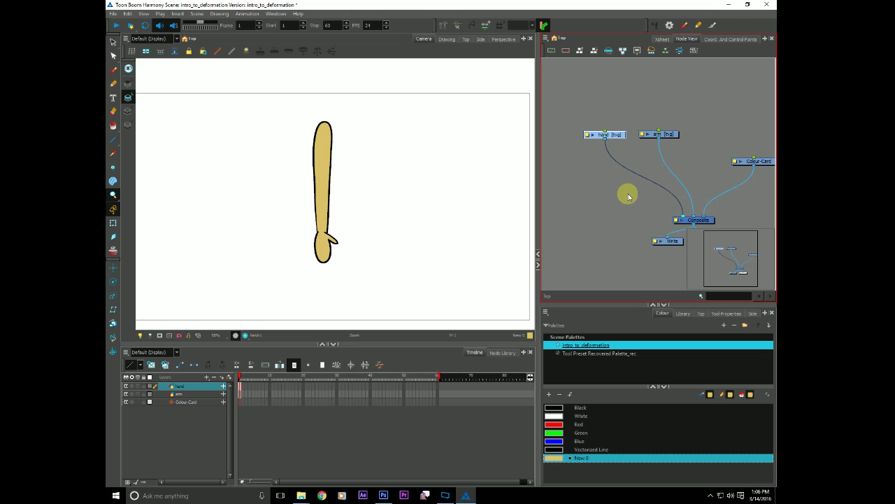
left_click(672, 134)
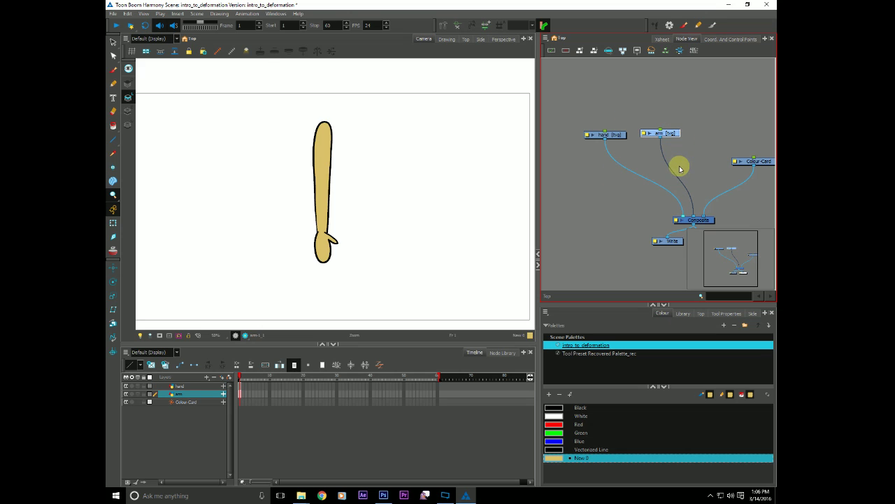
left_click(443, 26)
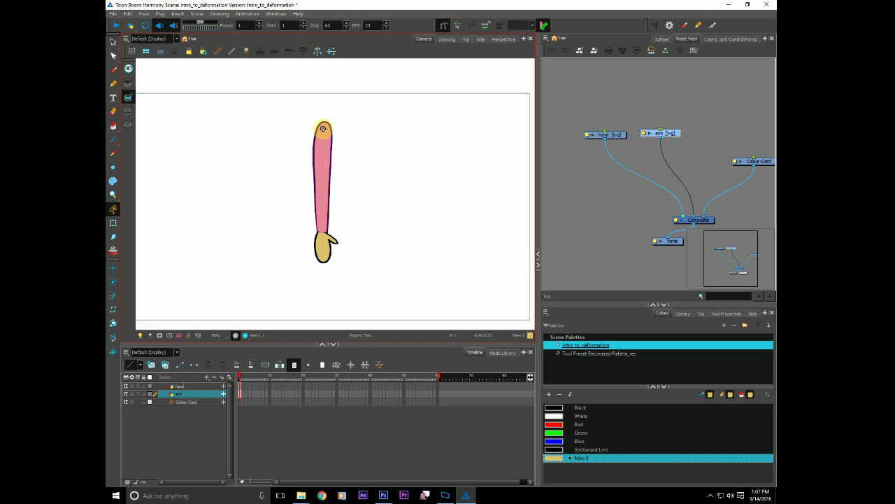
left_click(323, 128)
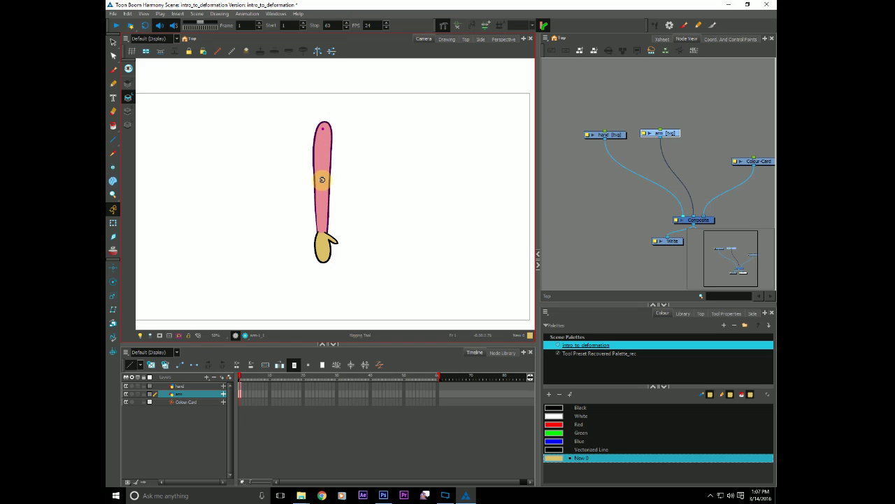
left_click(321, 181)
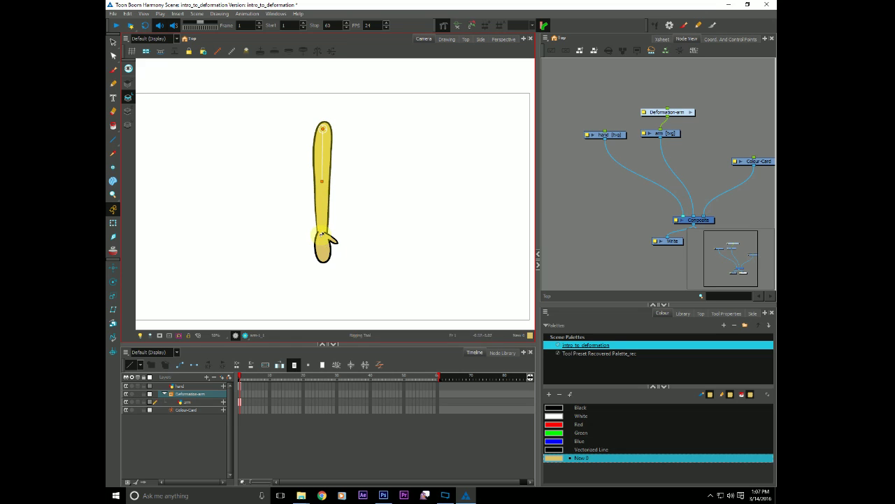
left_click(321, 233)
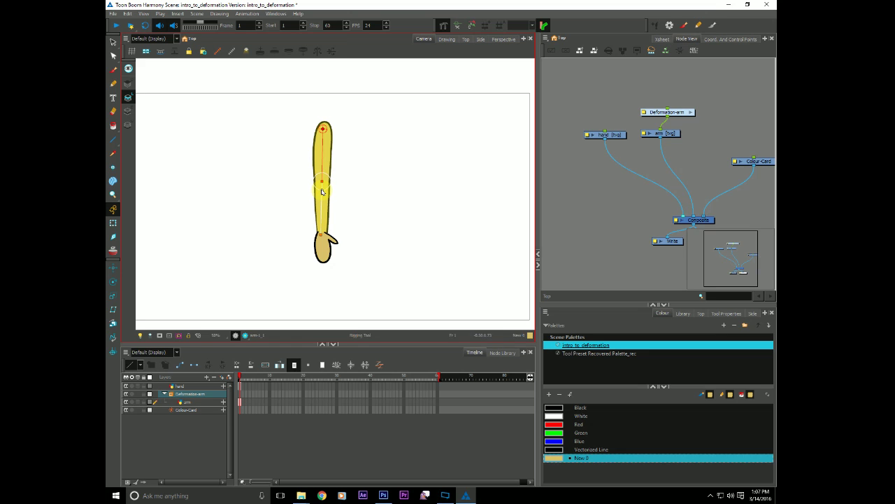
- Disable the Colour-Card node so the camera view has no white background
left_click(594, 230)
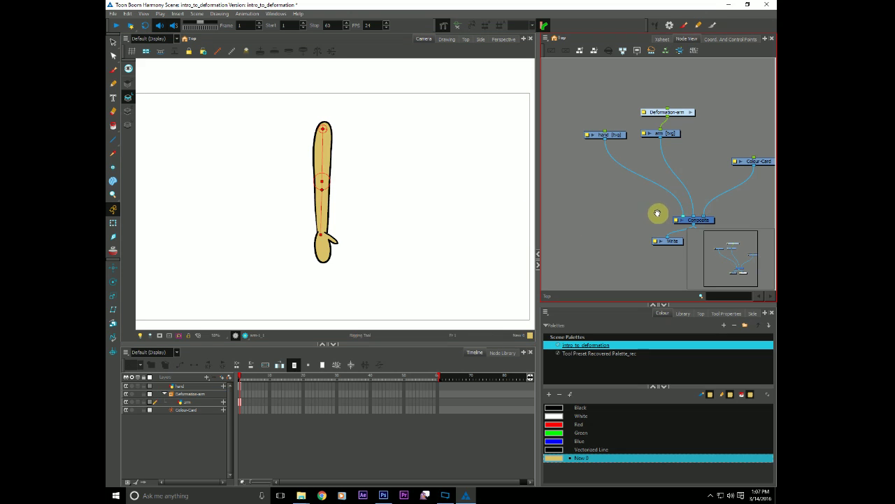
left_click_drag(664, 203, 627, 205)
left_click(701, 164)
key("d")
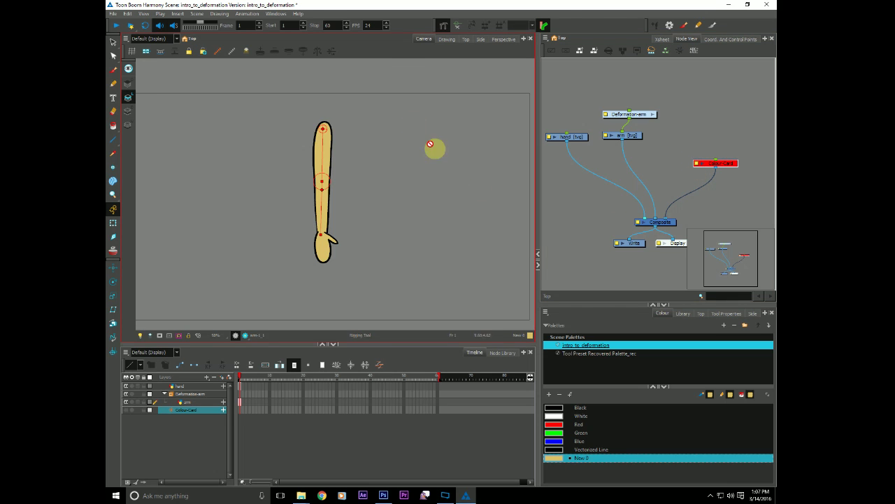
- Reposition the Deformation-arm node so it sits clearly and directly above the arm node
left_click(321, 189)
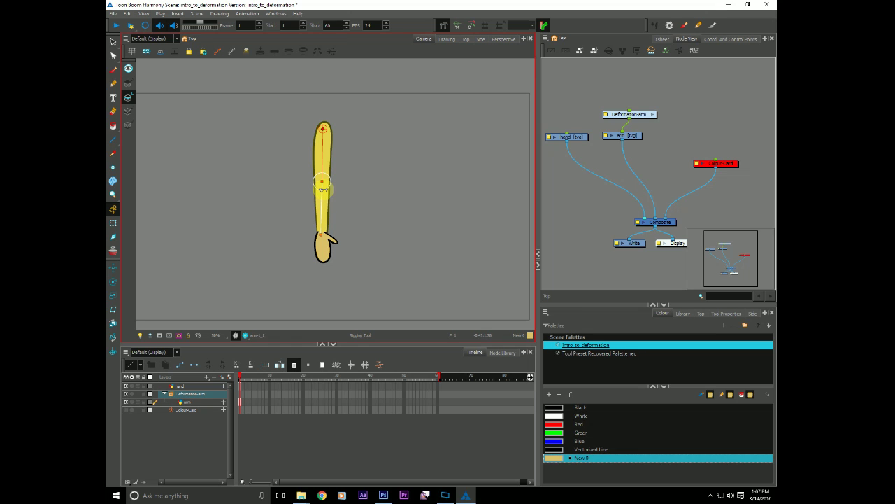
left_click(643, 117)
left_click_drag(640, 117, 638, 113)
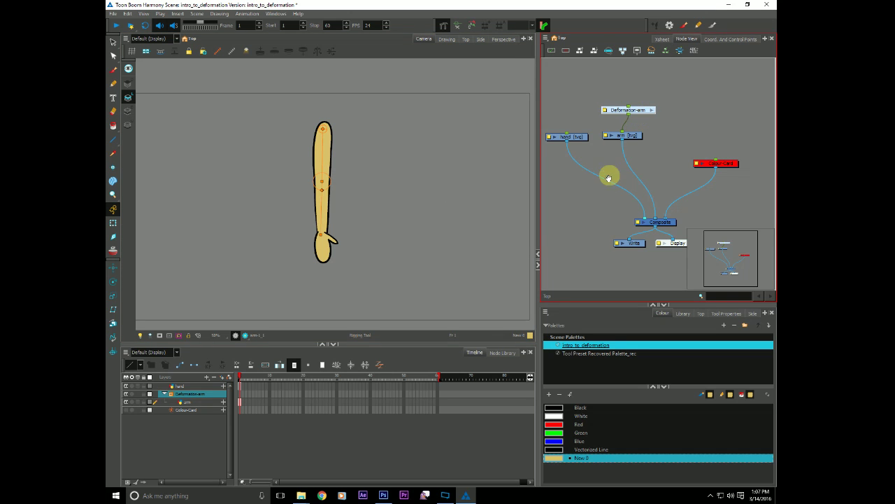
left_click_drag(609, 182, 620, 196)
left_click_drag(654, 128, 644, 117)
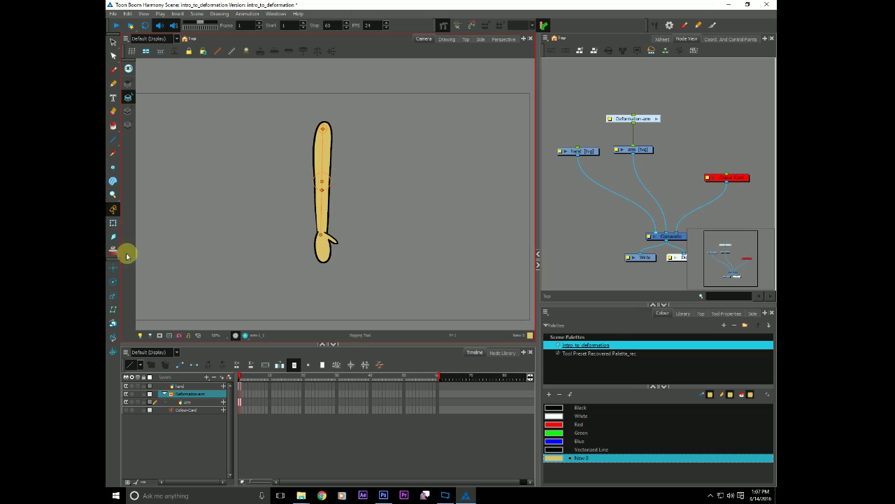
- Rotate the forearm bone about the elbow with the Transform tool until the forearm is nearly horizontal
left_click(114, 226)
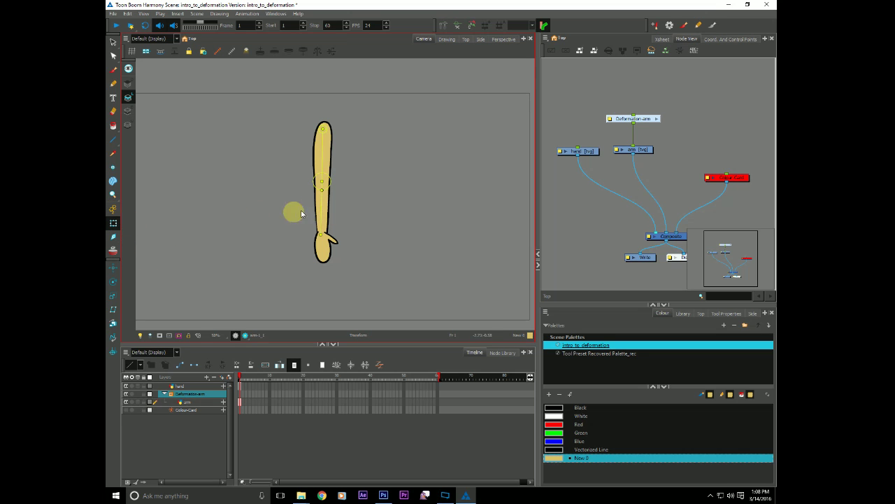
left_click_drag(321, 215, 326, 189)
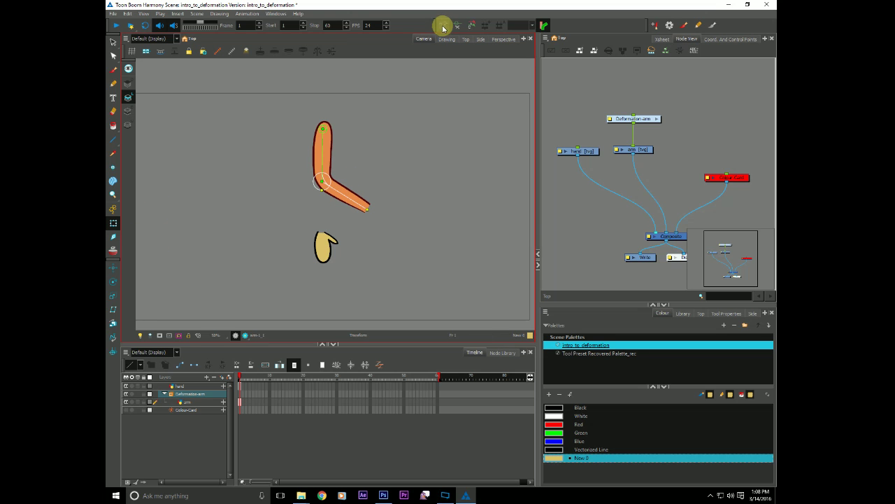
left_click_drag(352, 200, 355, 191)
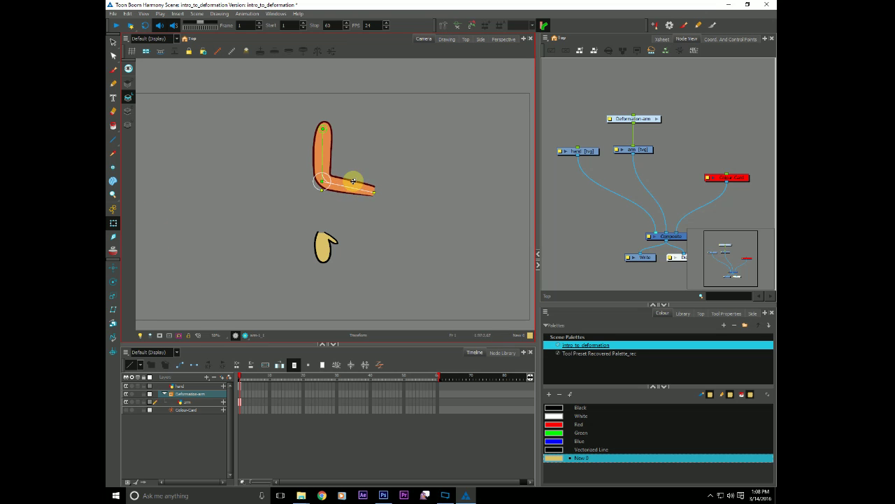
- Alternate between the Rigging and Transform tools to compare the arm's straight rest pose with its bent pose
left_click(444, 28)
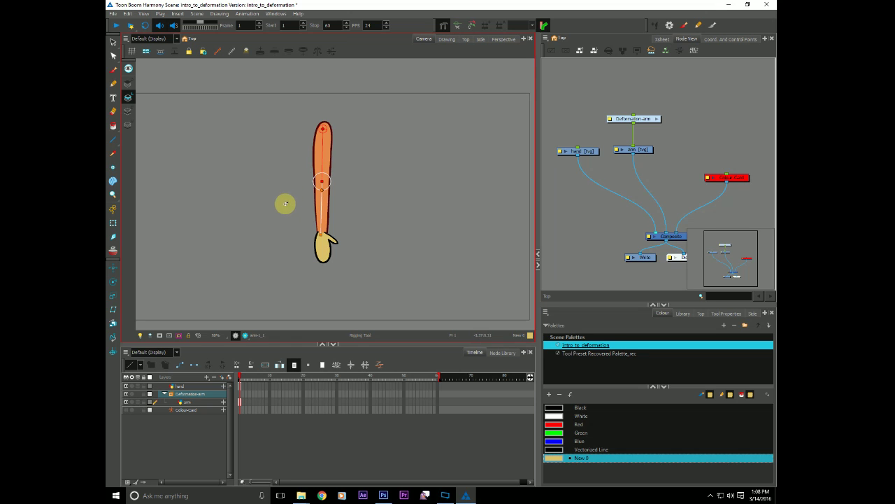
left_click(114, 223)
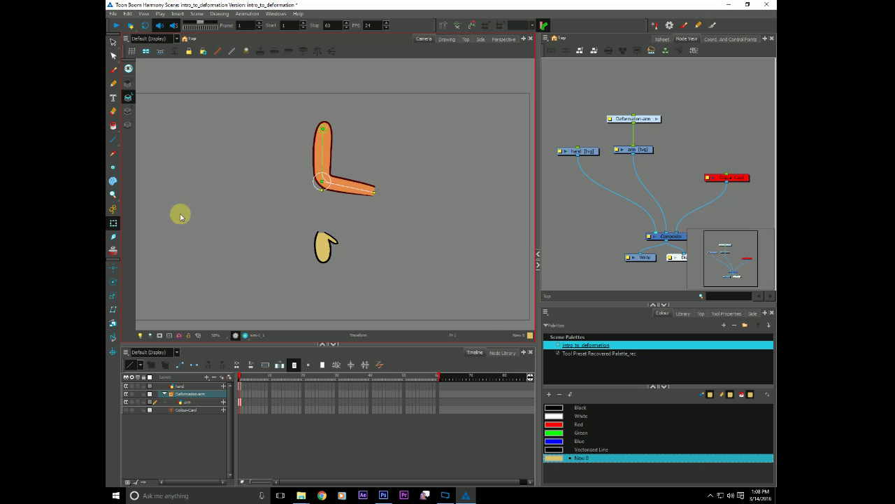
left_click(588, 250)
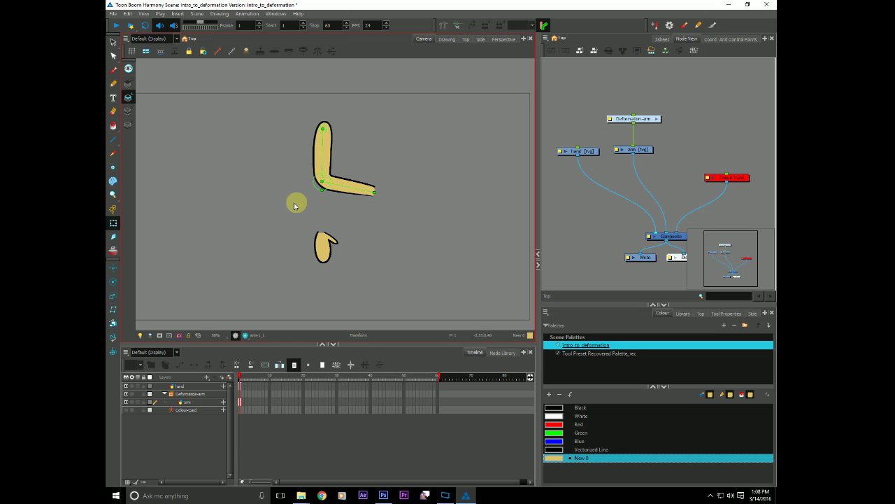
left_click(443, 26)
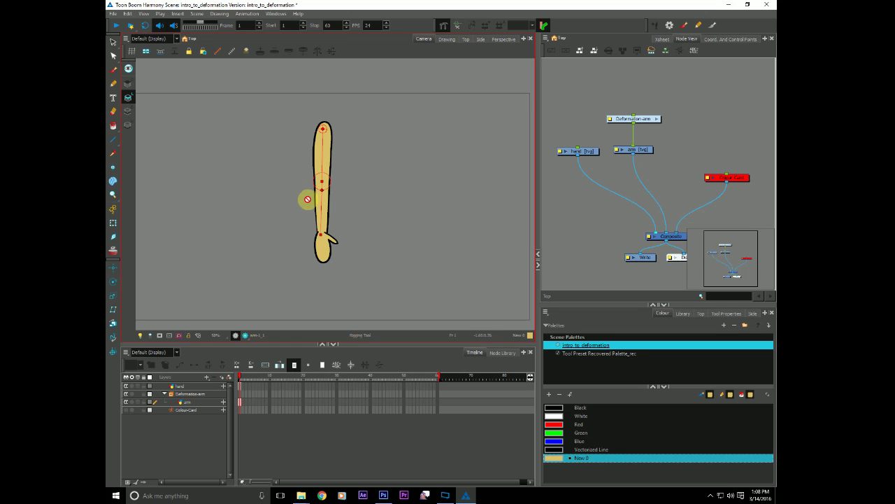
left_click_drag(646, 118, 646, 111)
left_click(113, 223)
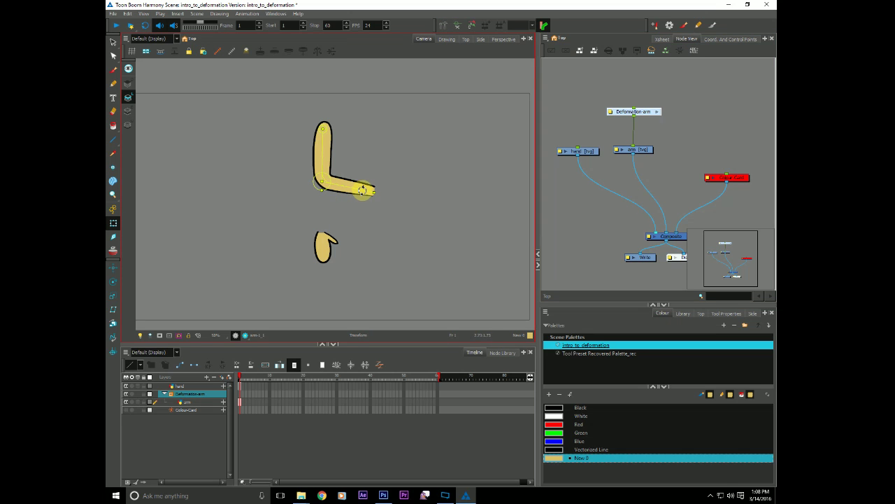
- Move the hand node slightly higher beside the arm node and deselect it
left_click_drag(592, 151, 592, 147)
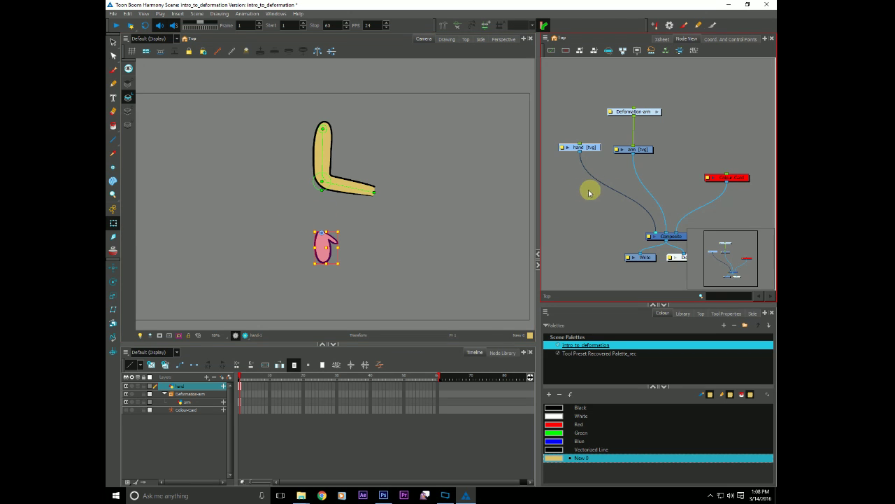
left_click(584, 190)
left_click(240, 377)
left_click(256, 296)
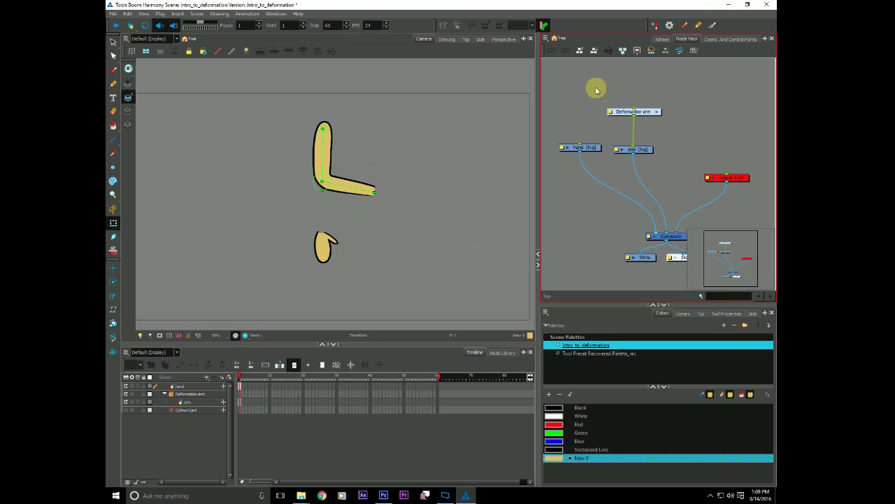
- Reset the current keyframe of the Deformation-arm chain to return the arm to its initial straight pose
left_click_drag(596, 89, 677, 151)
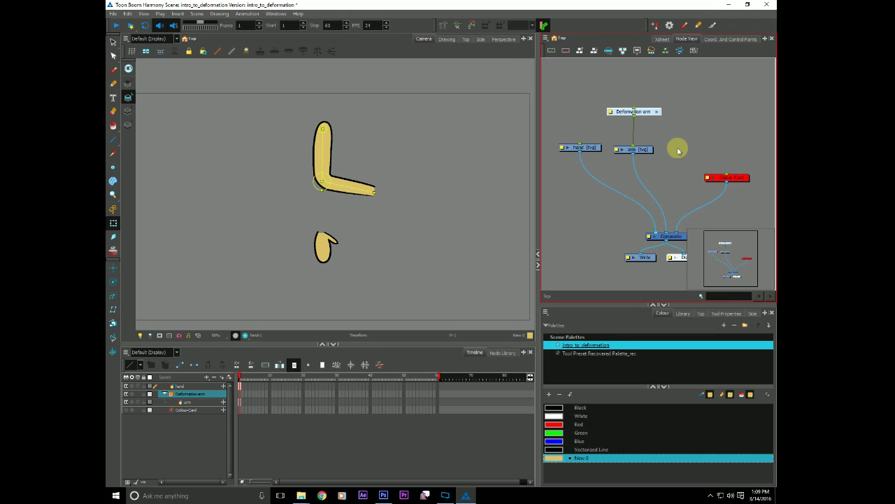
left_click(472, 25)
left_click(472, 26)
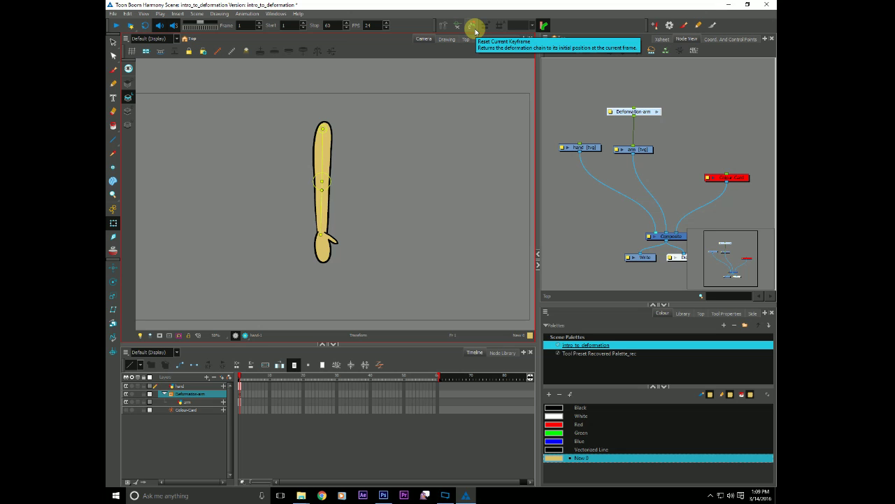
left_click(240, 390)
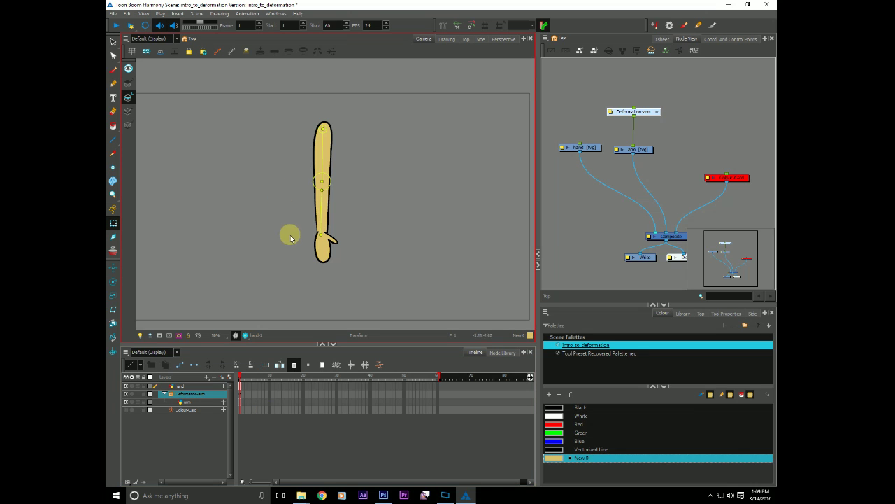
- Move the Deformation-arm node a little higher and connect its output to the hand node
left_click_drag(640, 112, 639, 106)
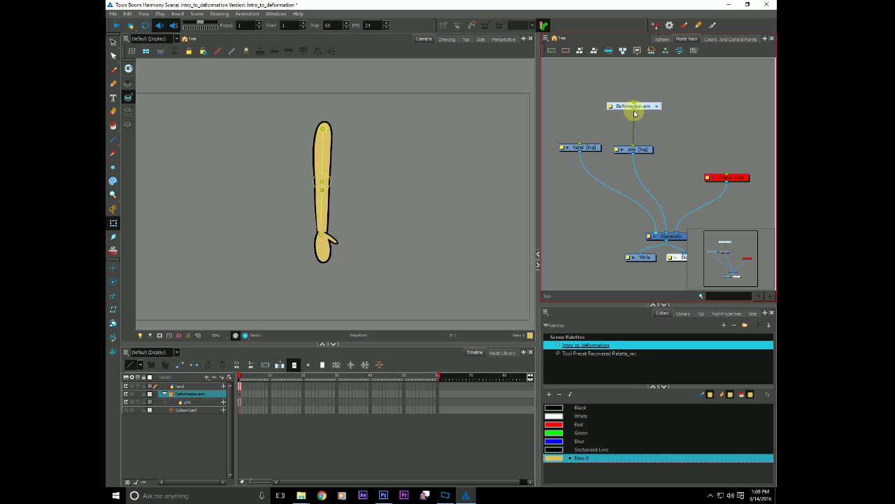
left_click_drag(634, 117, 580, 149)
- Swing the upper arm and forearm bones through several poses, ending with the elbow bent out to the left and the hand below the shoulder
left_click_drag(319, 216, 338, 159)
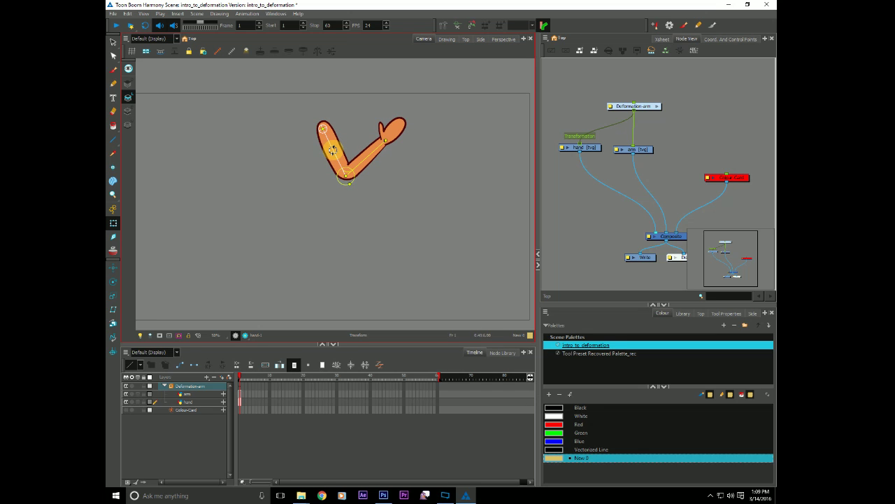
left_click_drag(333, 150, 338, 177)
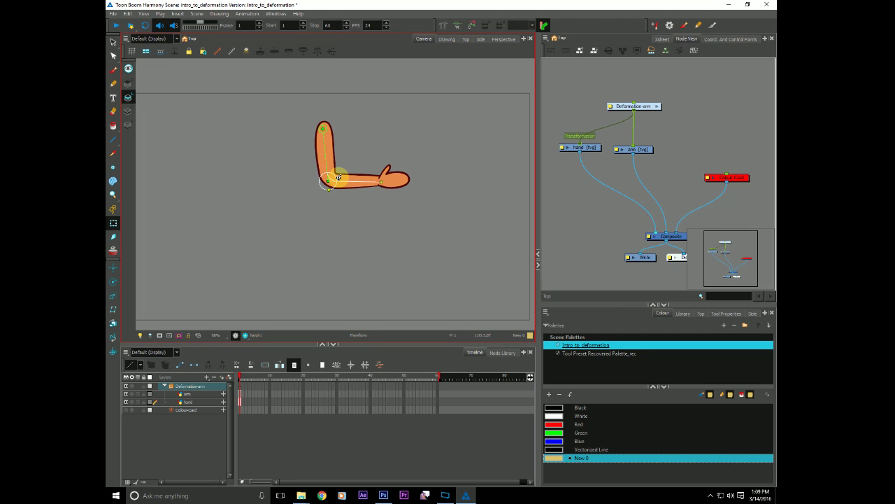
left_click_drag(324, 153, 301, 143)
left_click_drag(294, 185, 276, 186)
left_click_drag(296, 145, 305, 155)
left_click_drag(302, 195, 309, 198)
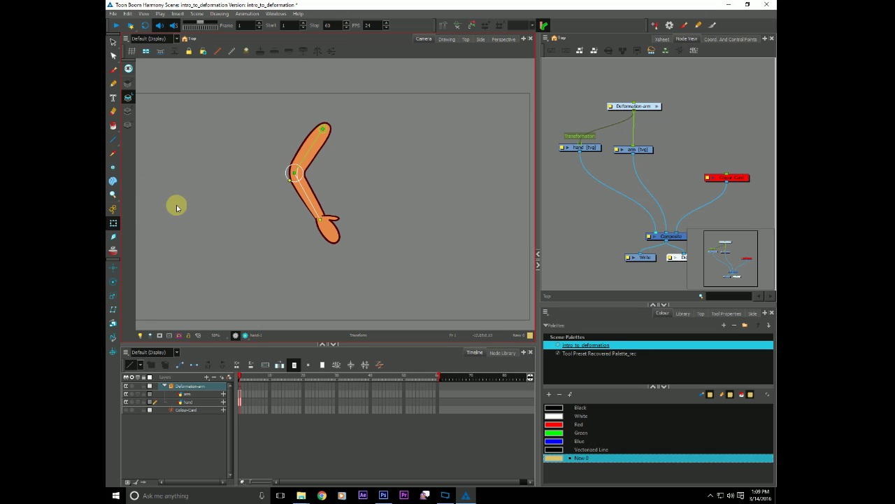
- Try transforming the arm drawing itself instead of its bones, and undo the change
left_click(319, 150)
left_click(318, 155)
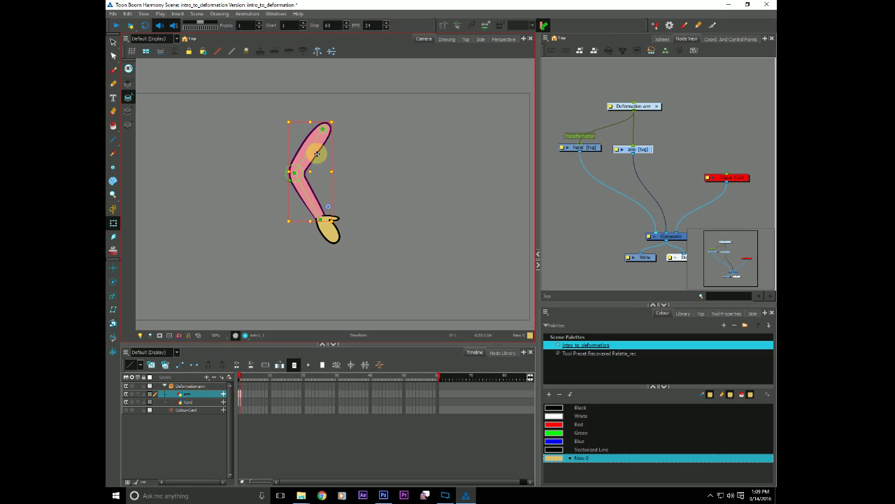
mouse_move(312, 173)
left_mouse_down()
mouse_move(328, 174)
mouse_move(284, 175)
mouse_move(335, 176)
mouse_move(296, 183)
mouse_move(259, 172)
mouse_move(292, 215)
left_mouse_up()
key("ctrl+z")
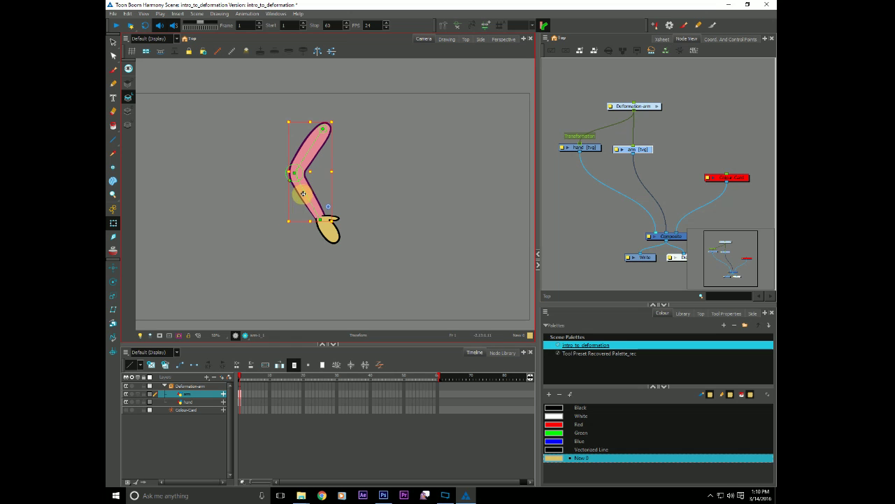
- Rotate the forearm bone about the elbow until the arm is almost straight, slanting down to the left
left_click_drag(306, 195, 282, 191)
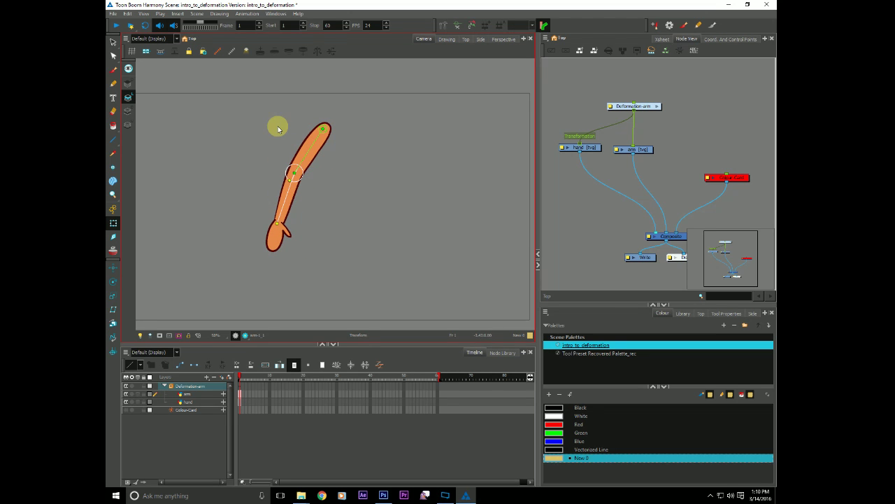
- Add a parent peg above the Deformation-arm node and name it arm_Peg
key("ctrl+p")
left_click_drag(627, 84, 634, 102)
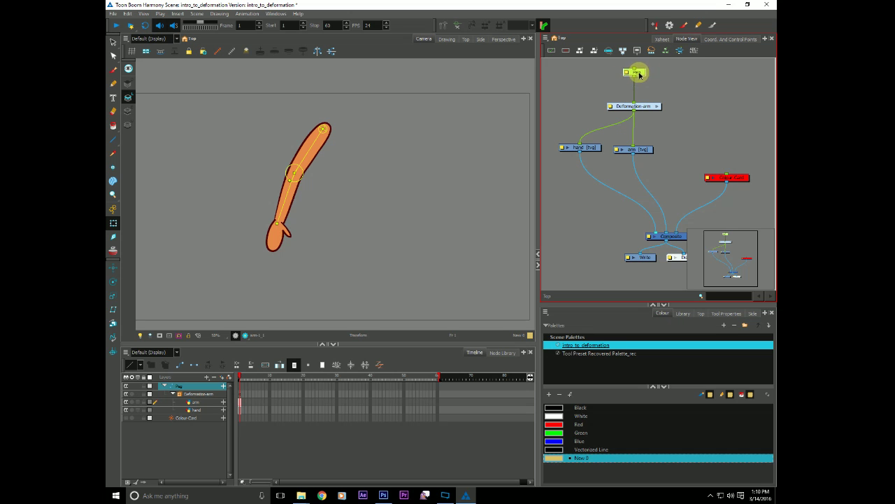
double_click(637, 72)
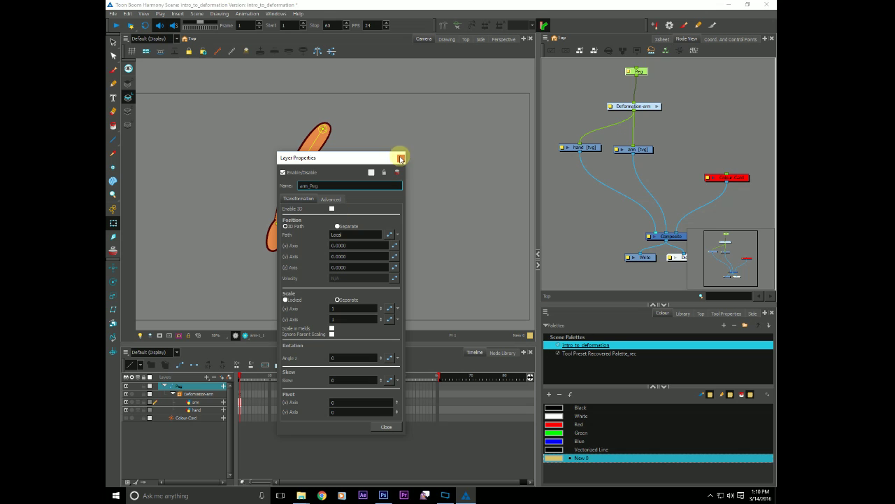
left_click(400, 157)
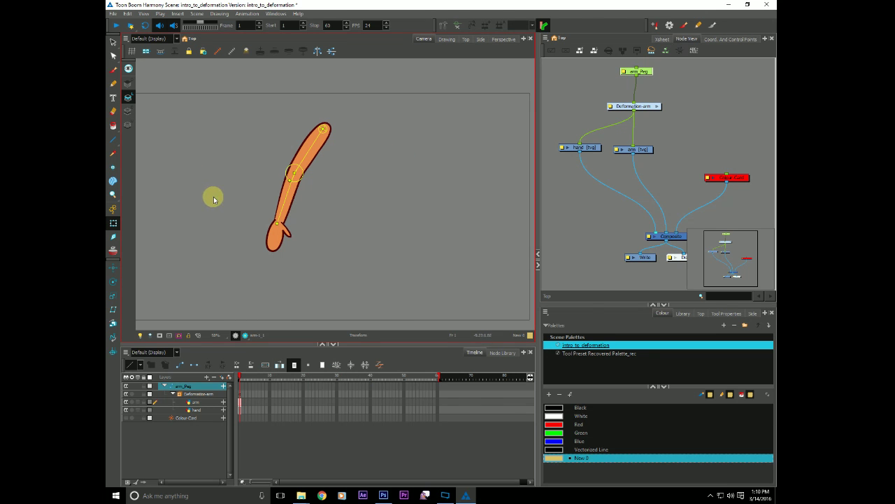
- Try moving the whole arm through arm_Peg with the Transform tool, after a brief switch to the Rotate tool
key("alt+3")
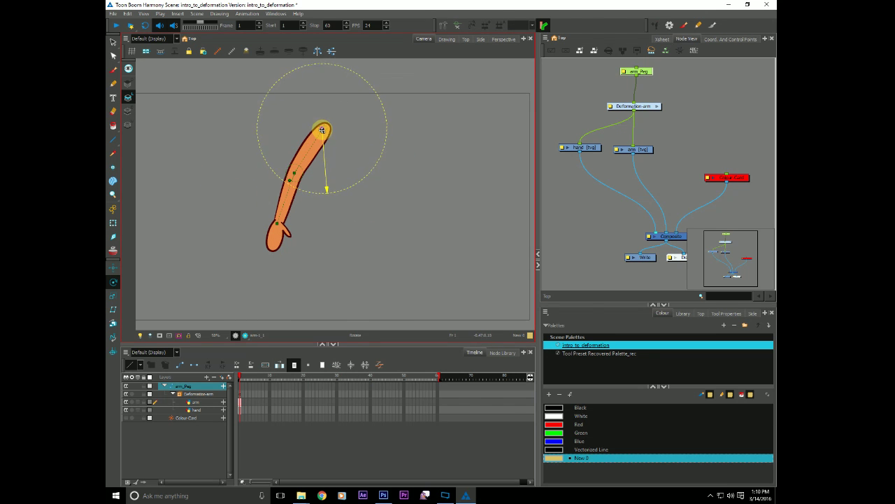
left_click(112, 223)
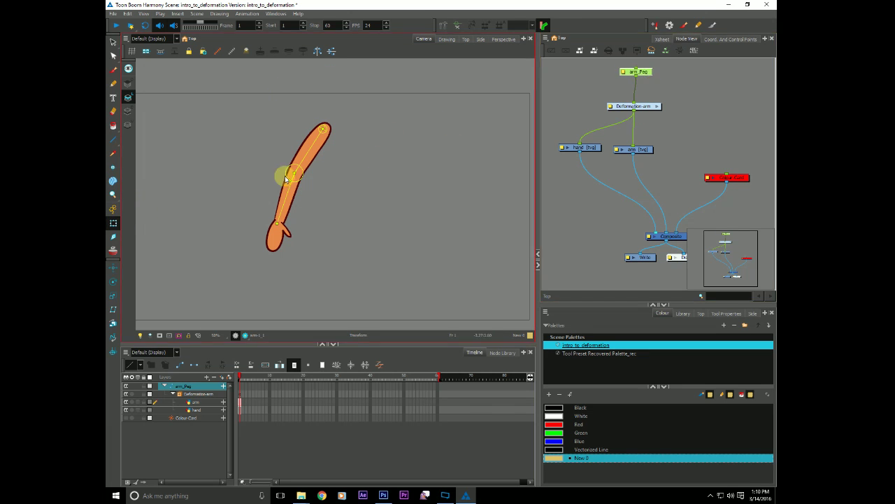
left_click(612, 83)
left_click(644, 74)
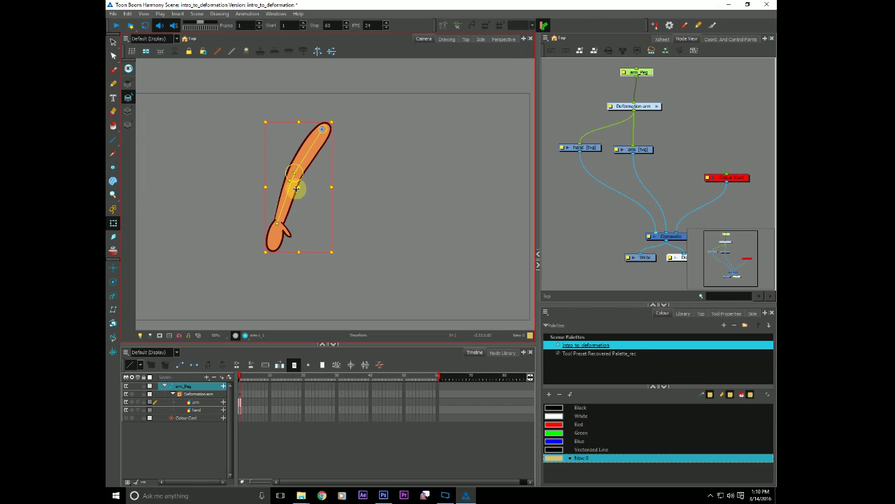
left_click_drag(293, 186, 313, 244)
left_click(586, 212)
- Move the Deformation-arm node slightly closer to arm_Peg in the node network and clear the selection
left_click(640, 72)
left_click_drag(640, 106, 640, 100)
left_click(656, 125)
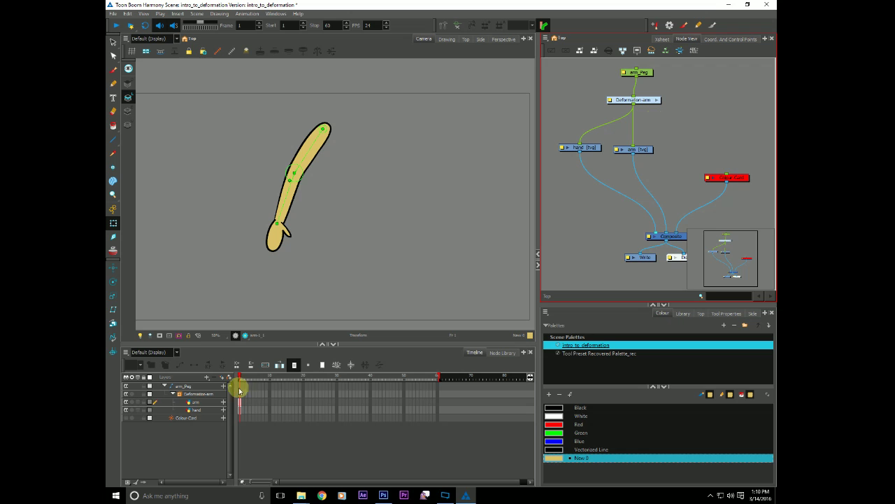
- Extend the arm and hand exposures to frame 60 and reset the arm deformation to its straight resting pose at frame 1
left_click(240, 393)
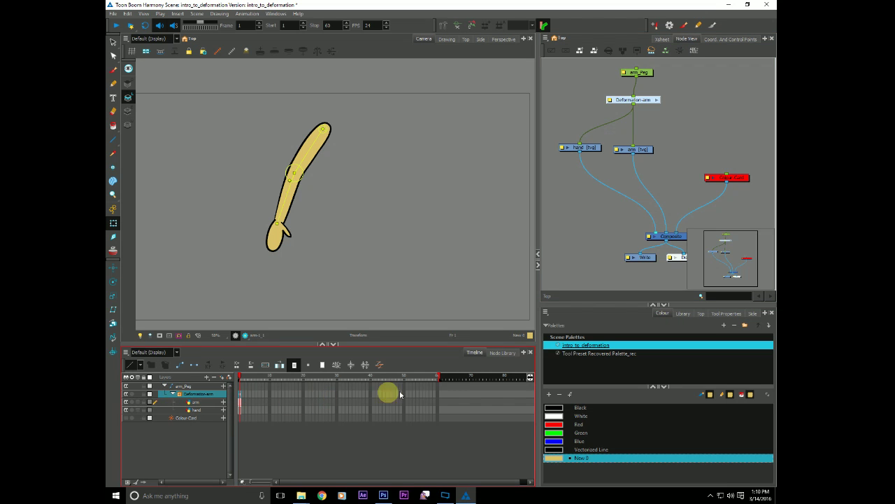
left_click_drag(438, 385, 437, 419)
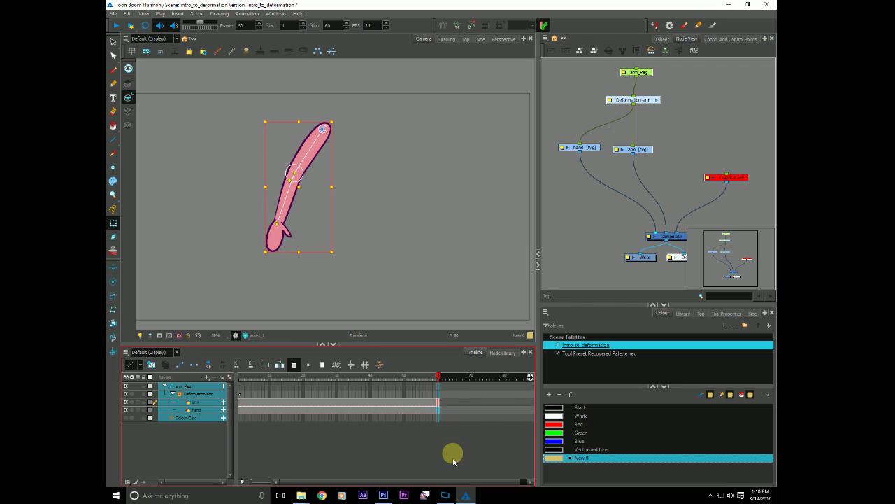
left_click(240, 394)
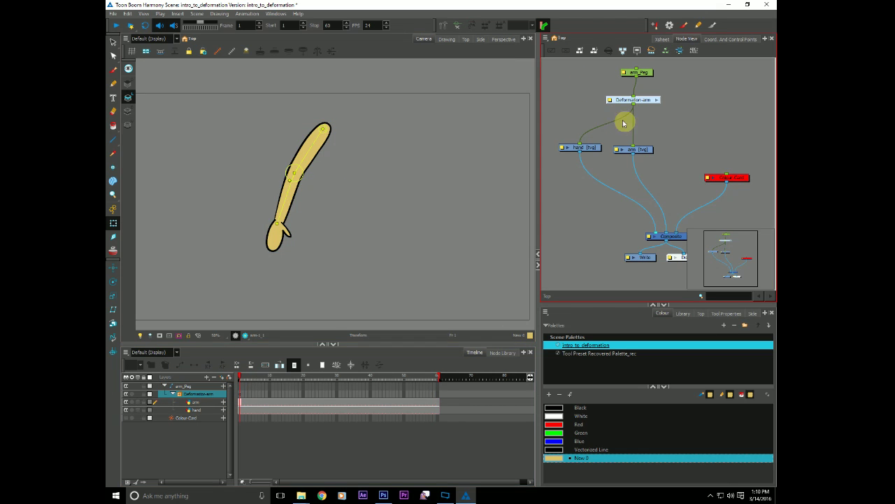
left_click(466, 25)
left_click(240, 392)
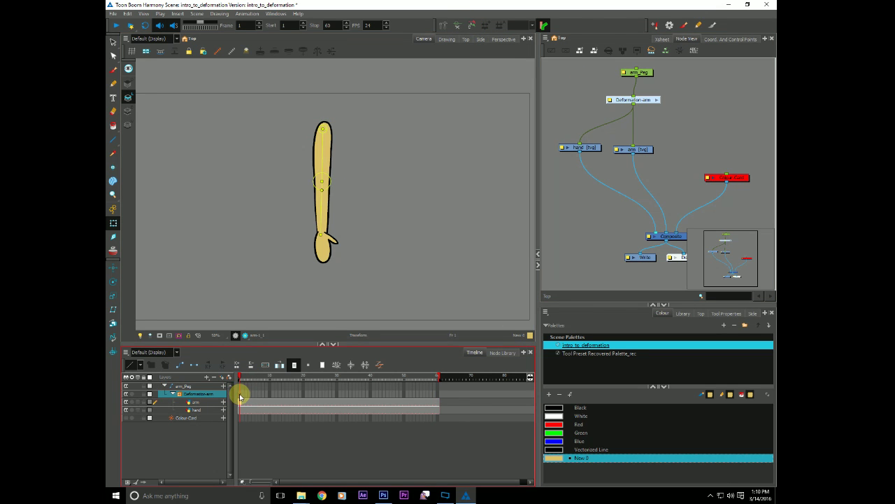
- Collapse the arm_Peg layer, add keyframes to it at frames 1 and 11, and turn on animate mode
left_click(274, 396)
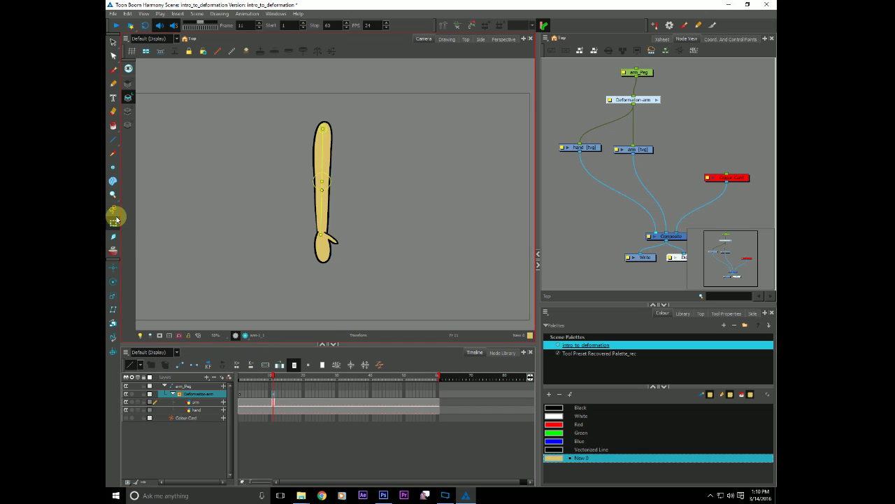
left_click(164, 386)
left_click(240, 386)
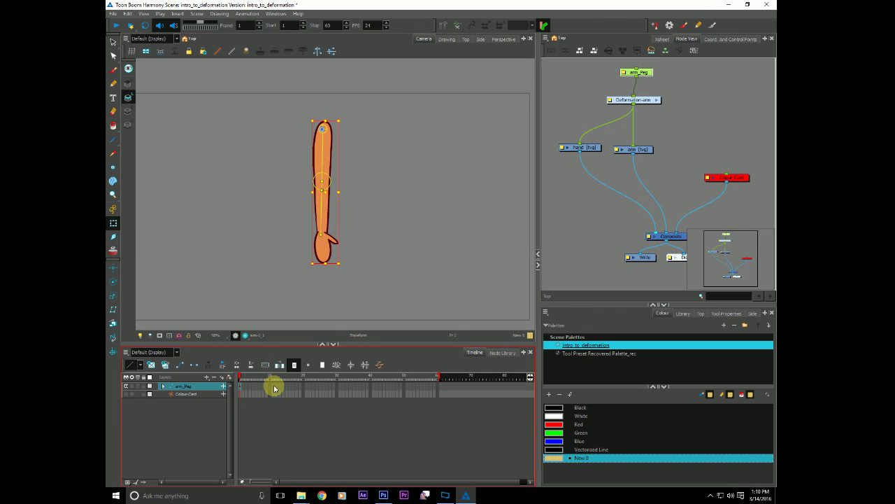
left_click(274, 388)
left_click(114, 208)
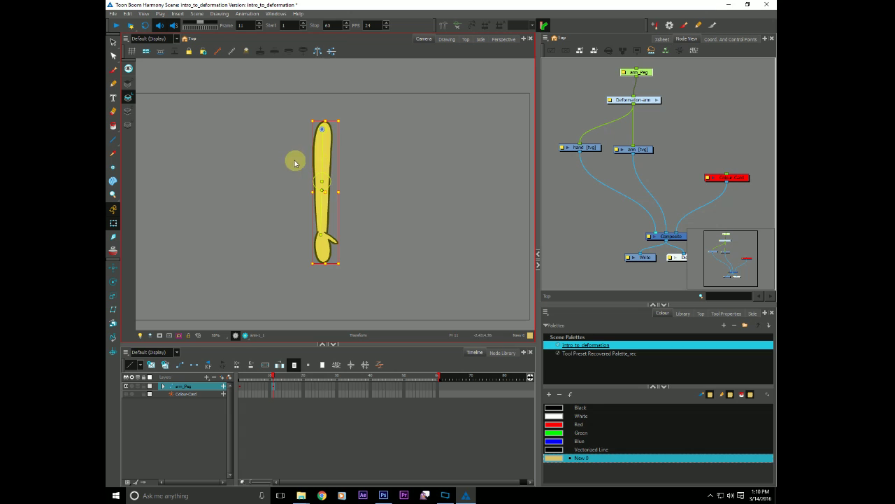
- Pose the bones at frame 11 with the upper arm slanting down to the right and the forearm raised outward
left_click(304, 156)
left_click_drag(322, 162, 426, 142)
left_click(424, 134)
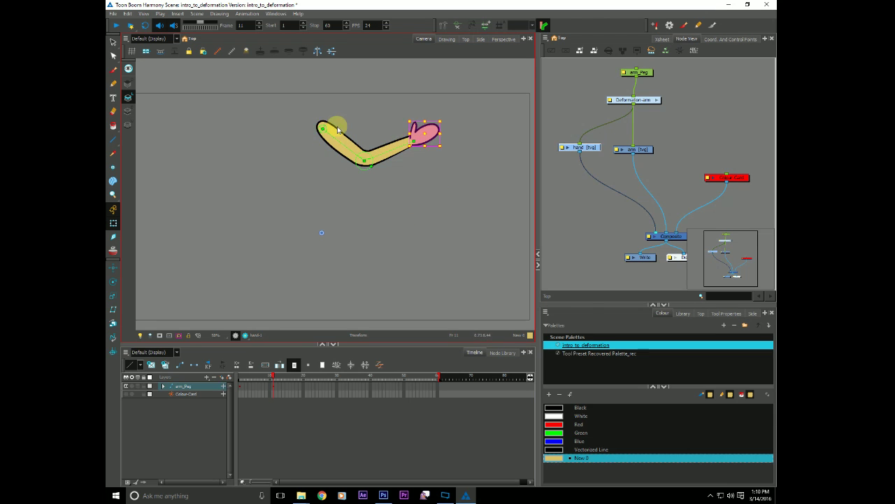
- Make the arm_Peg keyframe at frame 1 interpolate to frame 11 and play the motion from the start
left_click(241, 378)
mouse_move(242, 378)
left_mouse_down()
mouse_move(262, 377)
mouse_move(240, 378)
left_mouse_up()
left_click(183, 386)
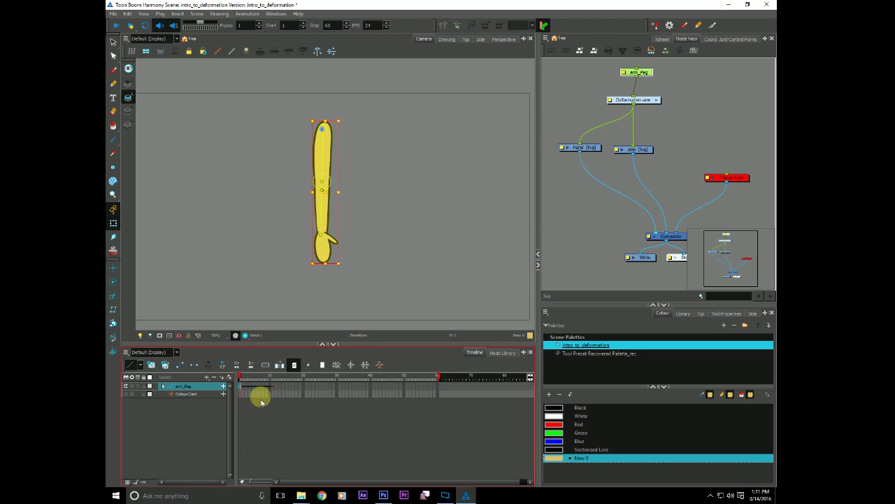
key("Return")
- Add a keyframe at frame 19 on arm_Peg and lower the forearm until it is nearly horizontal
left_click(273, 387)
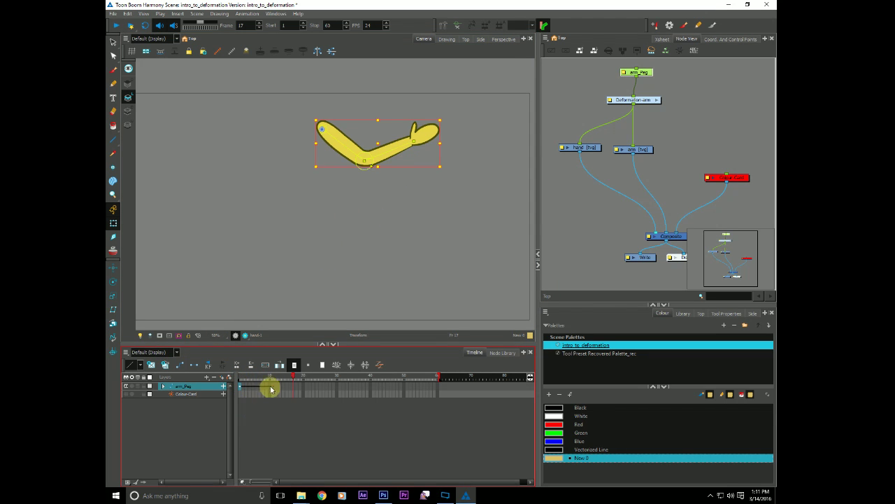
key("period")
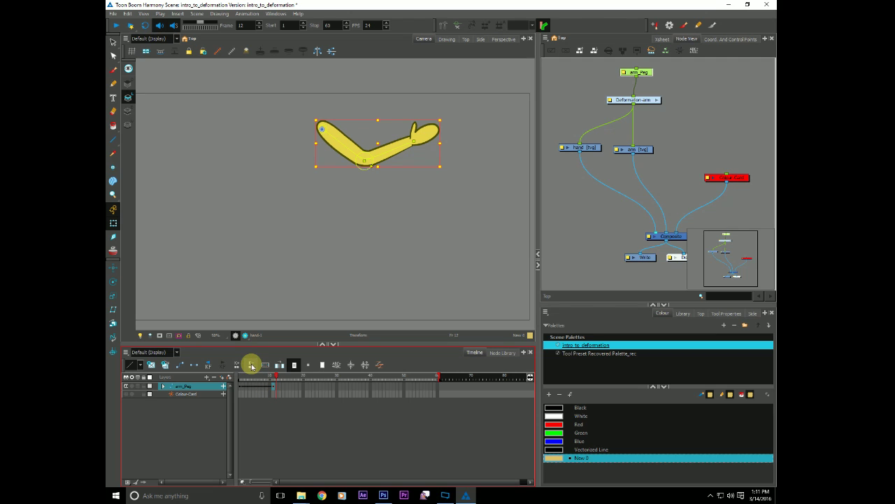
left_click(299, 389)
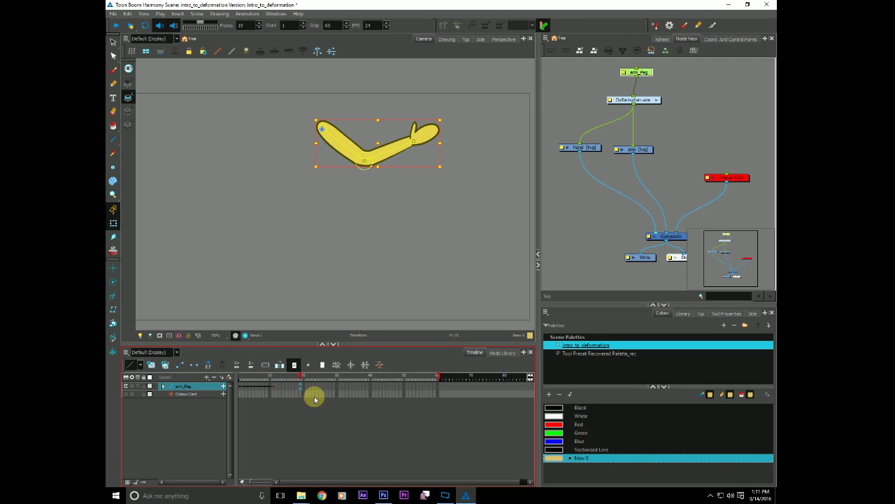
left_click(349, 157)
left_click_drag(349, 158, 385, 159)
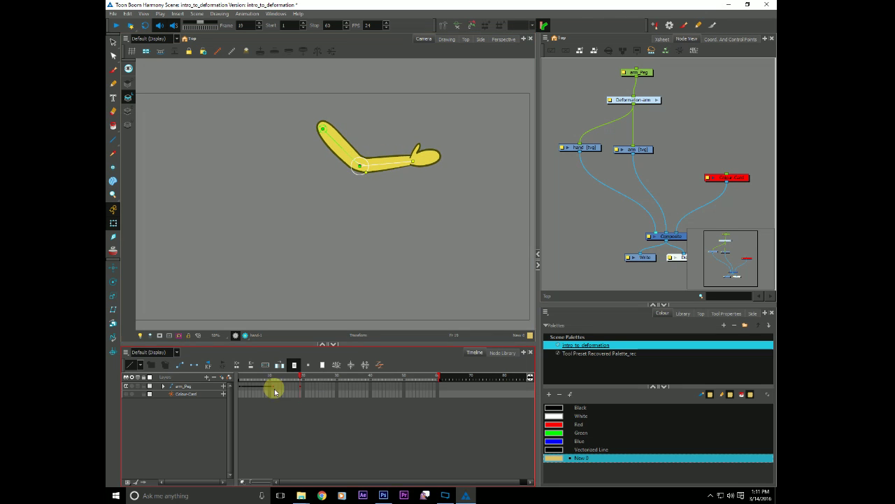
- Turn the arm_Peg keyframe at frame 11 into a motion keyframe that interpolates to frame 19
left_click(274, 387)
left_click(181, 366)
left_click(247, 13)
left_click(242, 33)
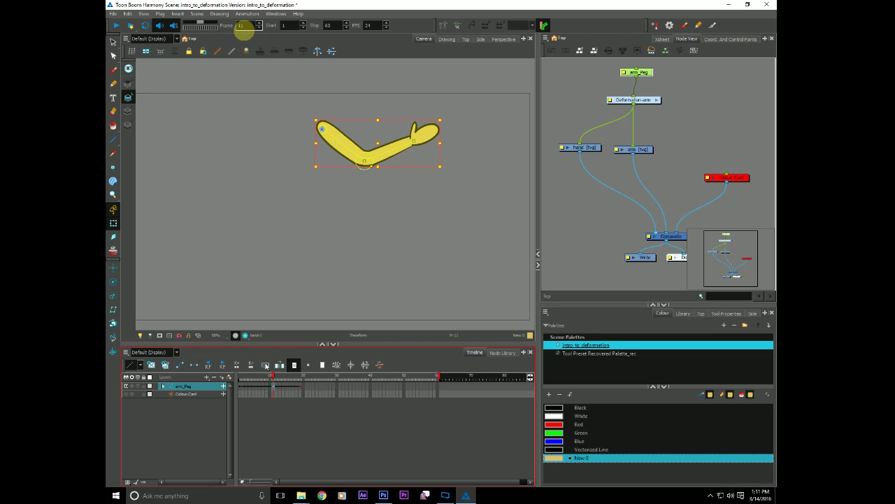
- Play the arm swing from frame 1, rewind it and scrub to the bent pose at frame 11
left_click(235, 378)
key("shift+Return")
left_click(242, 379)
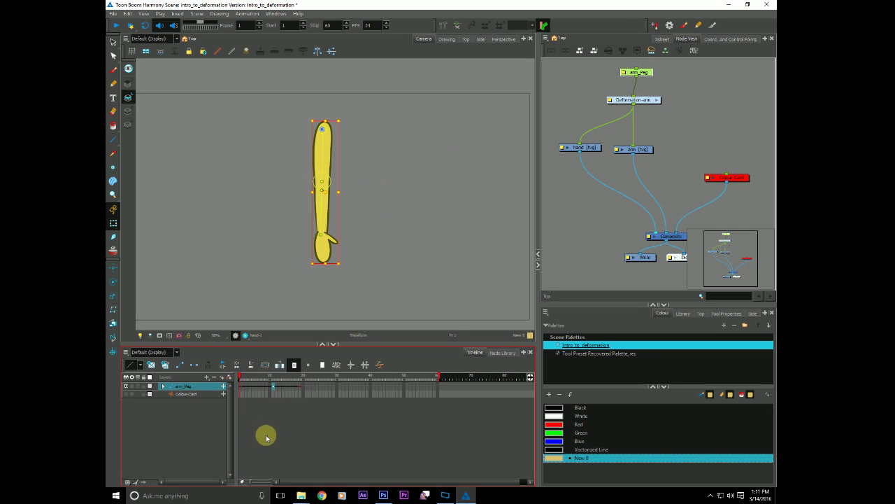
left_click_drag(262, 378, 272, 369)
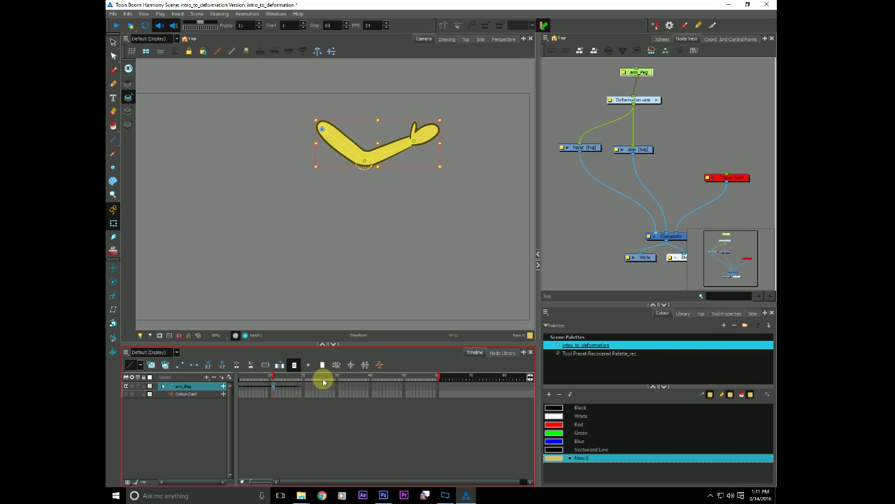
- Try rotating the hand drawing downward from the wrist at frame 11, and undo the change
left_click(591, 236)
left_click(473, 180)
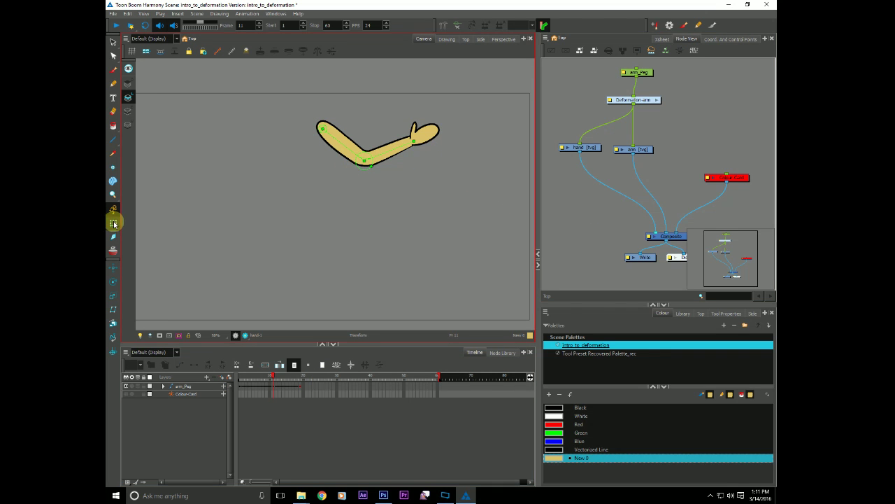
left_click(427, 137)
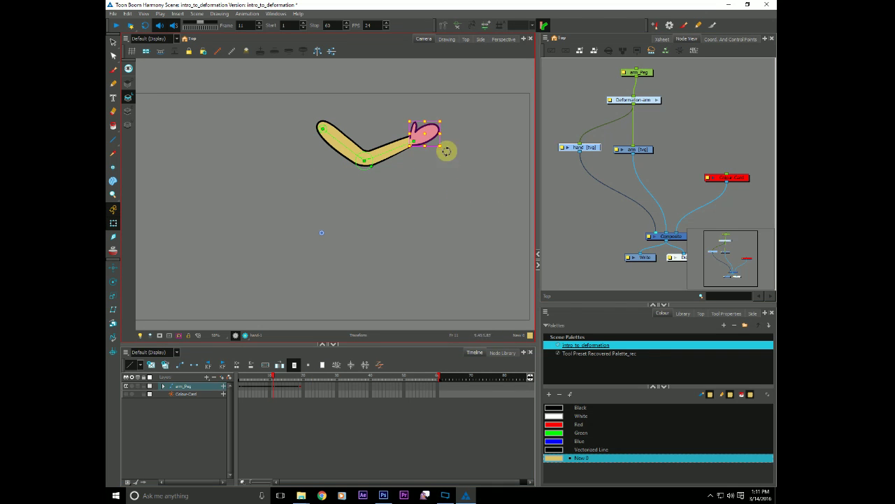
left_click_drag(447, 151, 332, 344)
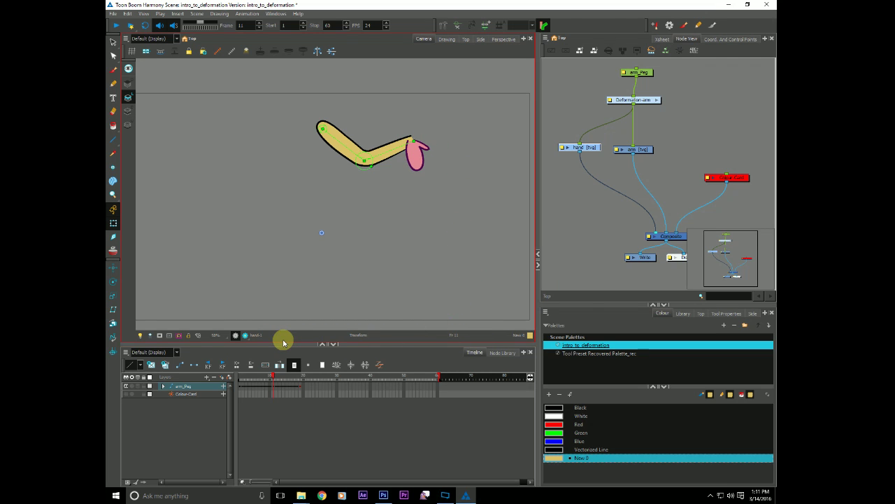
key("ctrl+z")
key("ctrl+z")
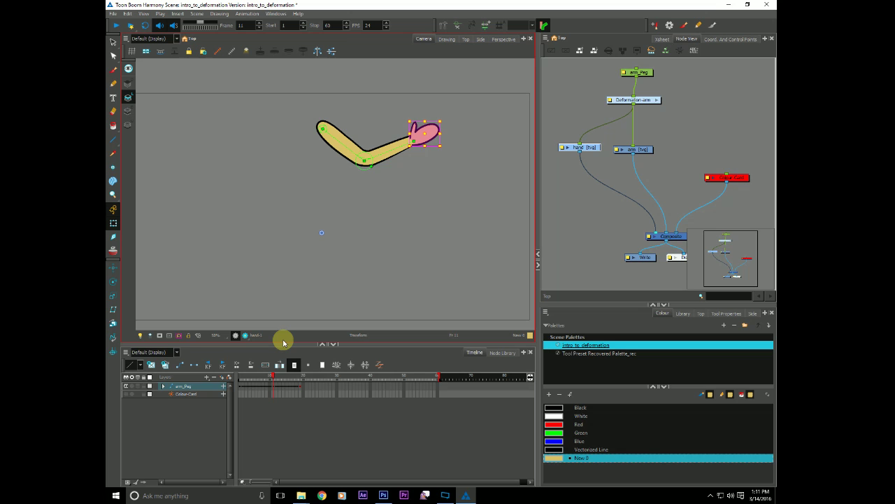
- Examine where the arm's original undeformed artwork lies at frame 11 by selecting it with the Select tool
left_click(578, 236)
left_click(634, 149)
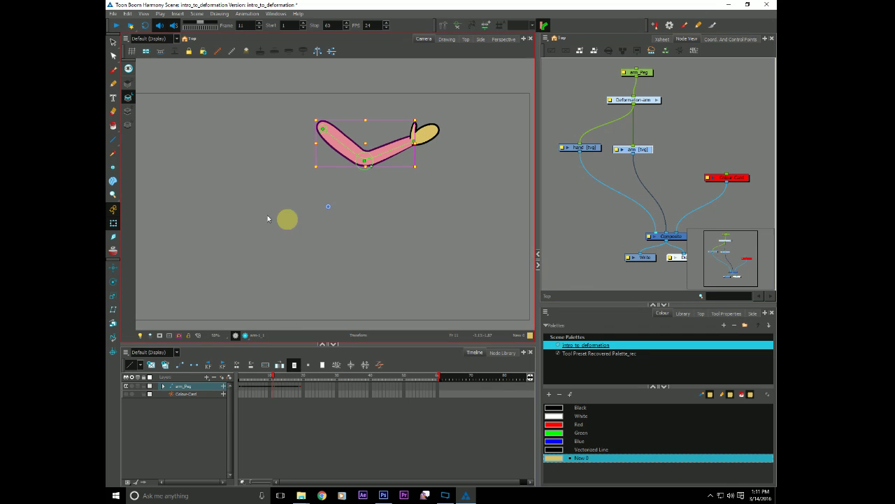
left_click(114, 42)
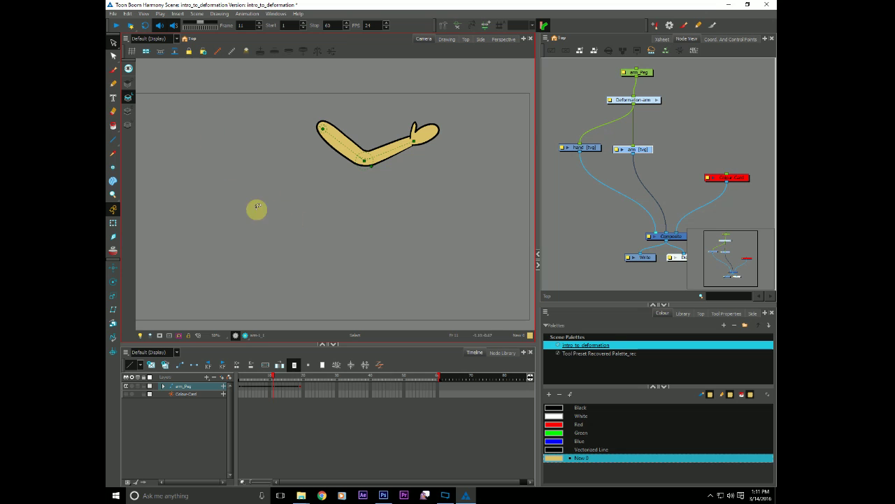
mouse_move(243, 203)
left_mouse_down()
mouse_move(320, 319)
mouse_move(405, 247)
left_mouse_up()
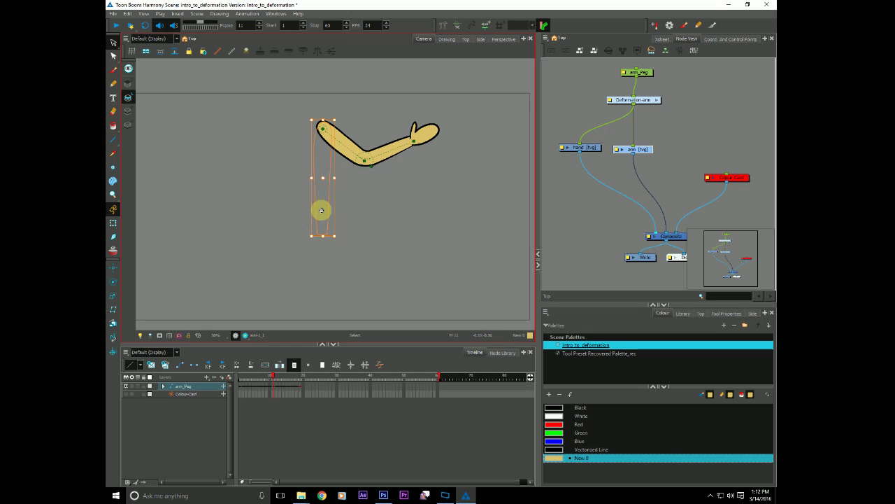
left_click(602, 212)
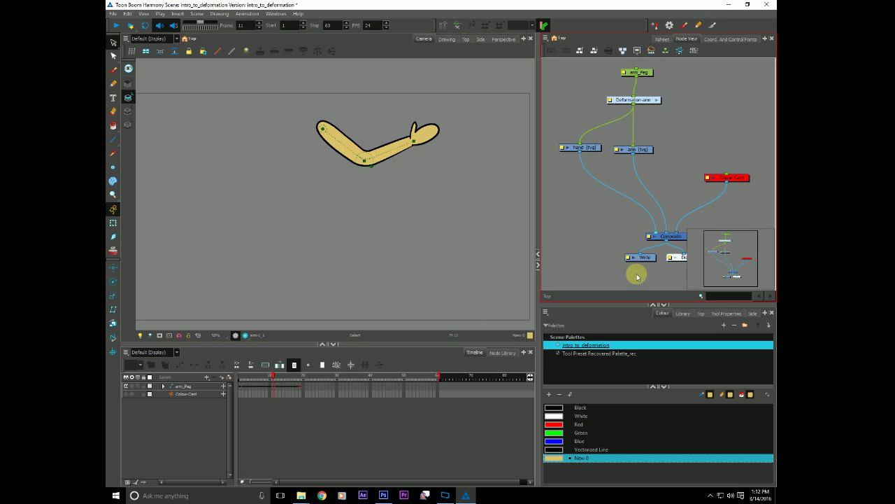
- Return the timeline to frame 1, with the arm in its straight pose and nothing selected
left_click(240, 377)
left_click(576, 256)
left_click(237, 374)
left_click(307, 240)
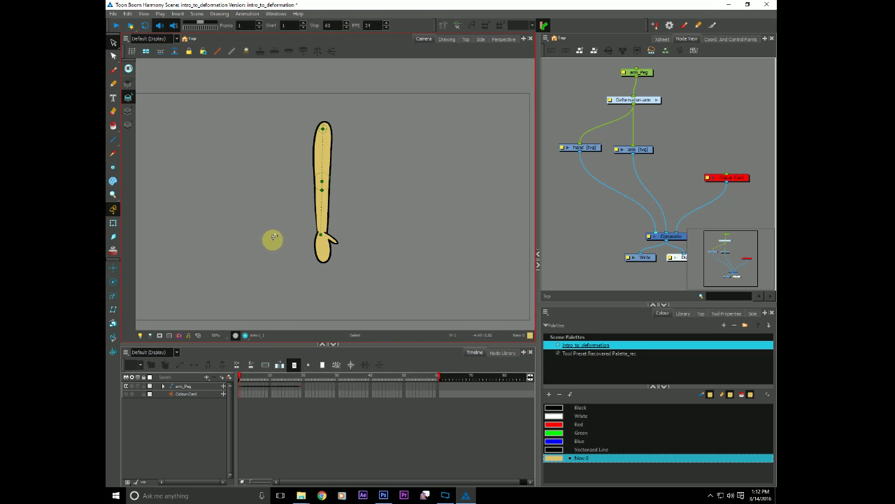
- Add a KinematicOutput node from the Deformation node category and wire it between Deformation-arm and the hand drawing
left_click(500, 353)
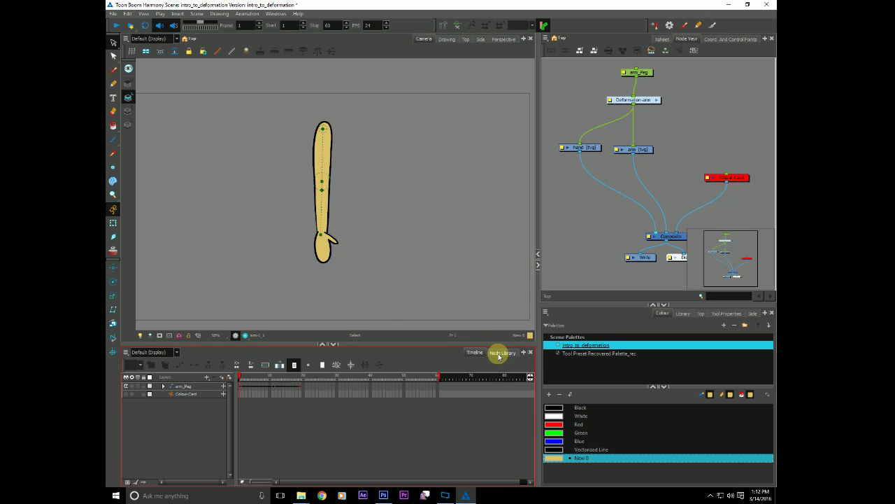
left_click(502, 352)
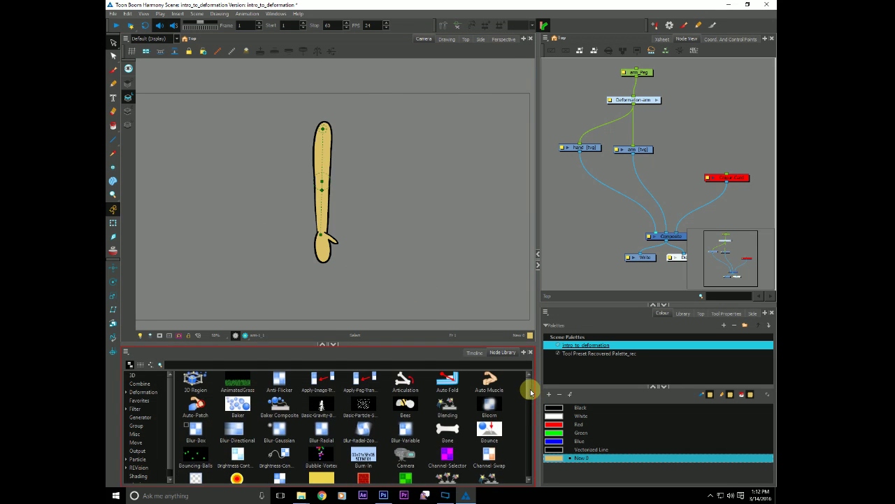
left_click(142, 392)
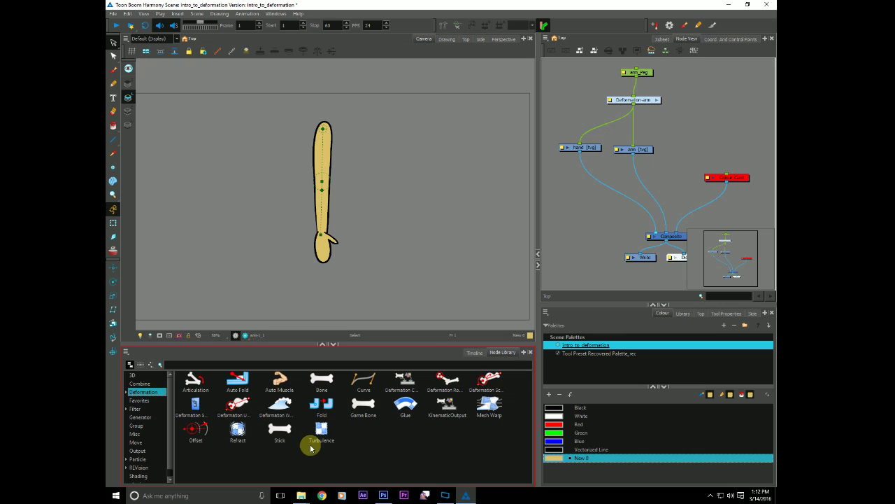
left_click(448, 407)
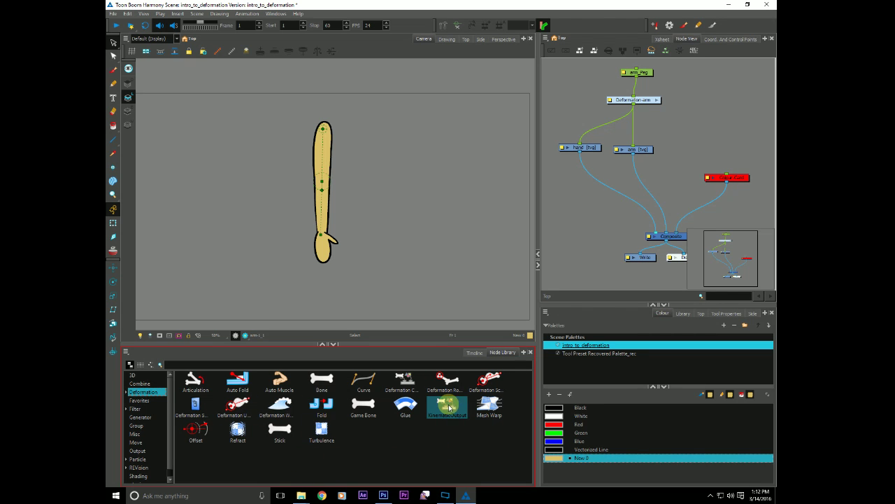
left_click_drag(448, 407, 576, 114)
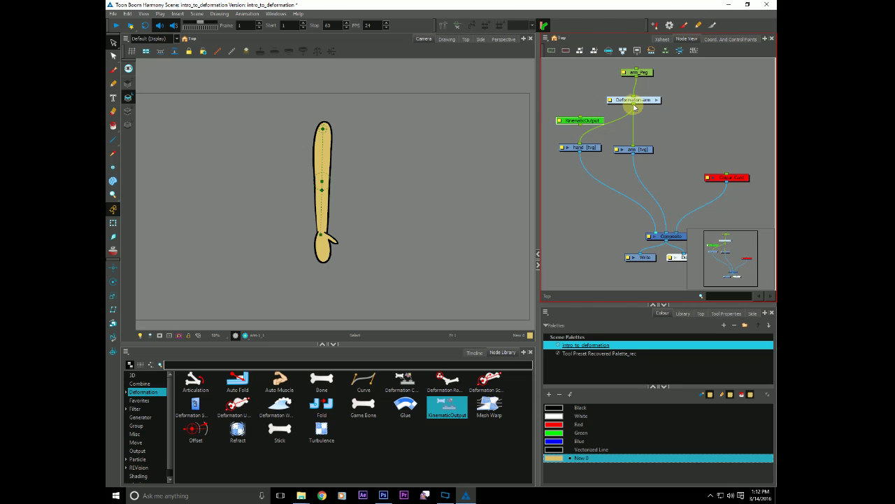
left_click_drag(633, 105, 578, 144)
- Rotate the hand drawing downward from the wrist at frame 11 with the Transform tool
left_click(475, 352)
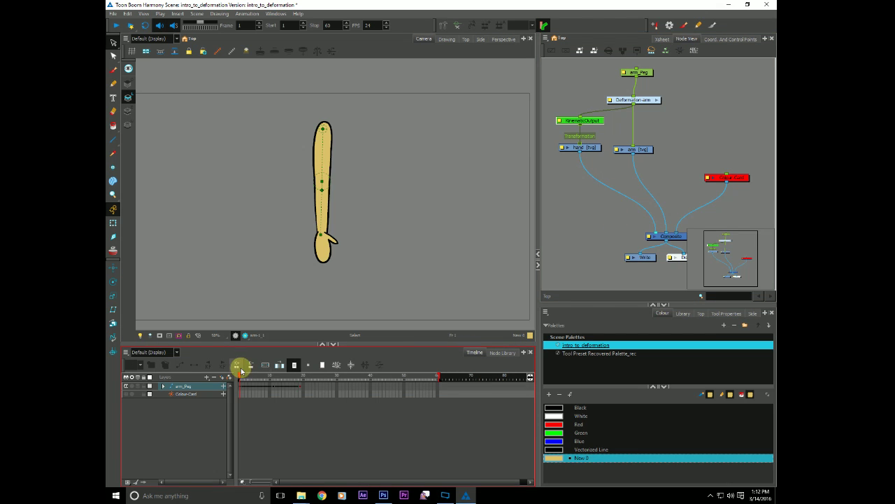
left_click_drag(241, 376, 266, 376)
key(".")
key(".")
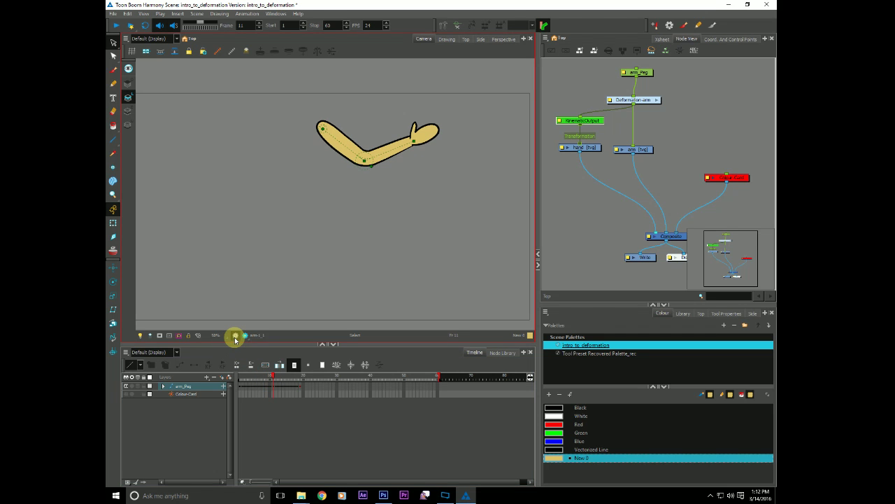
left_click(113, 222)
left_click(421, 132)
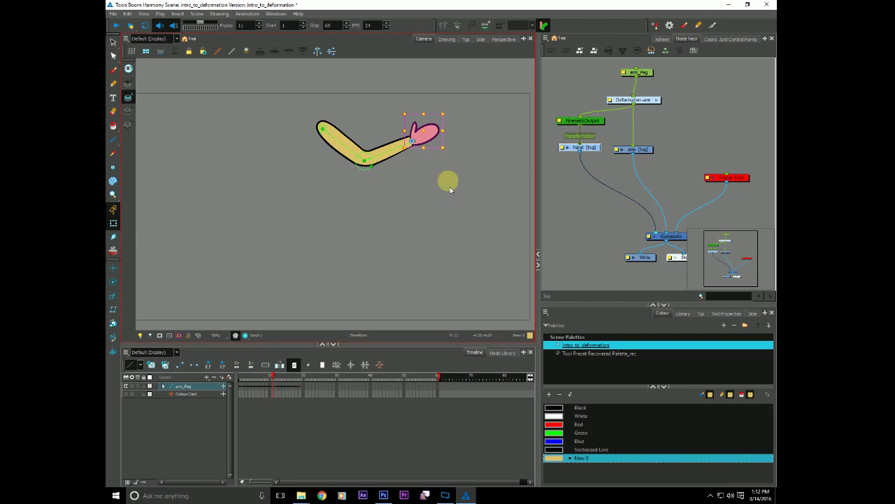
left_click_drag(443, 155, 420, 174)
- Scrub to frame 5 and rotate the hand drawing further downward at the wrist
mouse_move(269, 376)
left_mouse_down()
mouse_move(236, 376)
mouse_move(277, 375)
left_mouse_up()
key(".")
key(".")
key(".")
key(".")
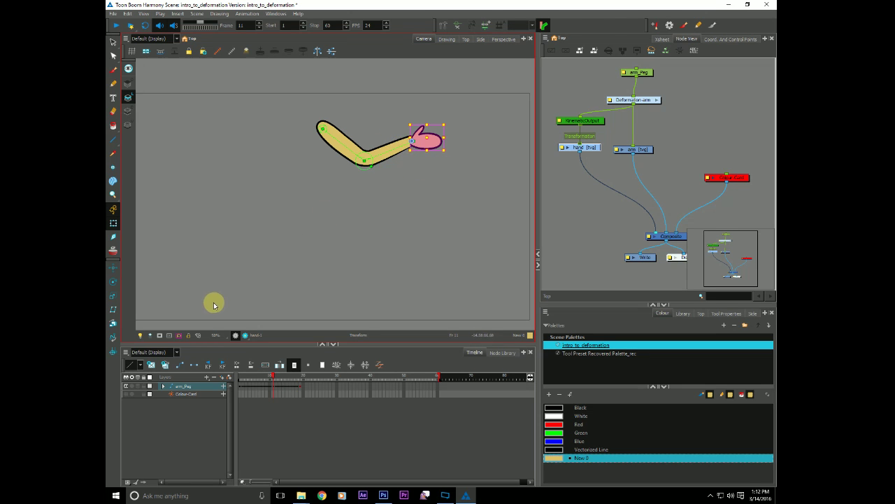
key("period")
key("period")
key("period")
key("period")
left_click(244, 365)
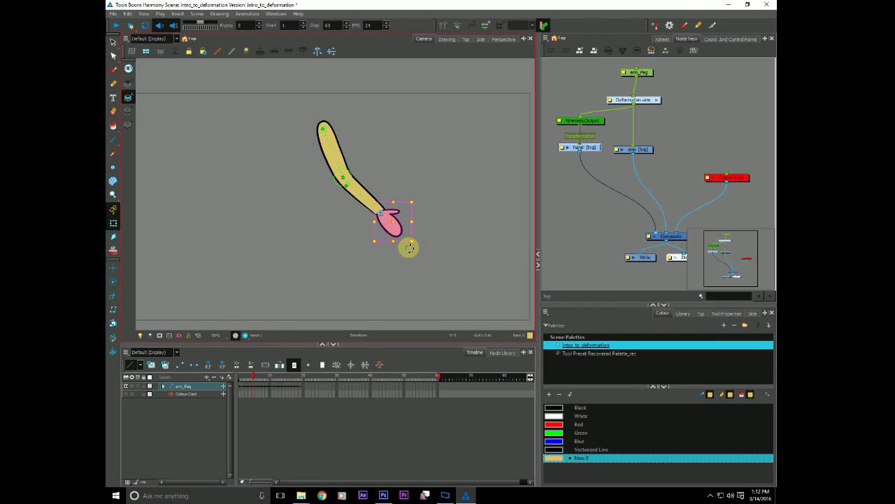
left_click_drag(412, 247, 382, 224)
- Rotate the hand back upward at frame 11 so it lines up with the forearm
left_click(250, 378)
left_click_drag(250, 378, 274, 374)
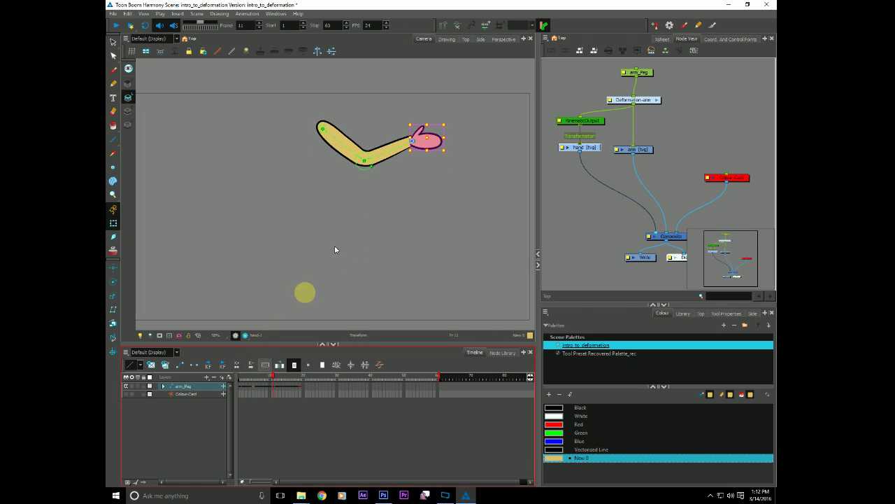
left_click_drag(447, 155, 446, 141)
- Step through the frames to frame 19, then play the arm swing with the animated hand from frame 1
key("period")
key("period")
key("period")
key("period")
key("period")
key("period")
key("period")
key("period")
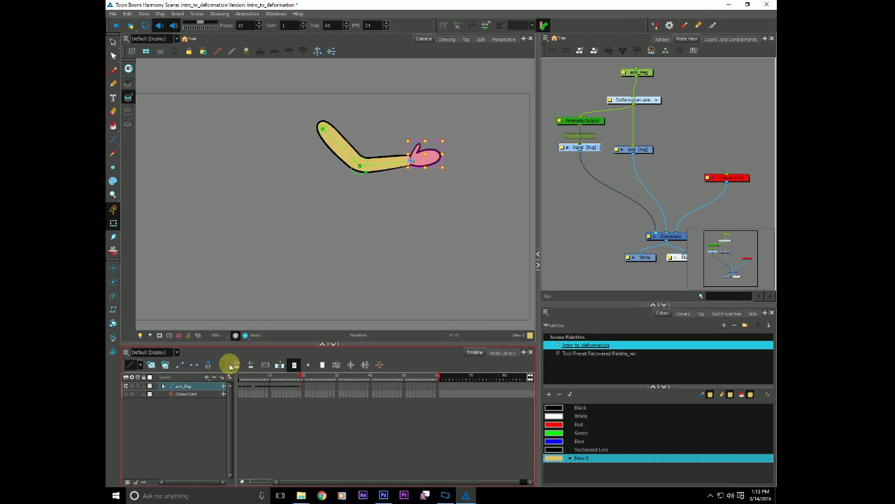
left_click(239, 376)
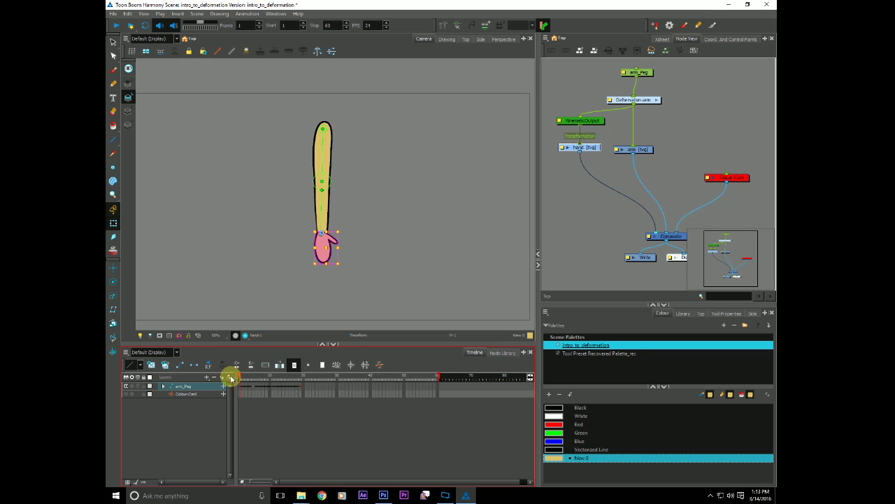
key("shift+Return")
key("Return")
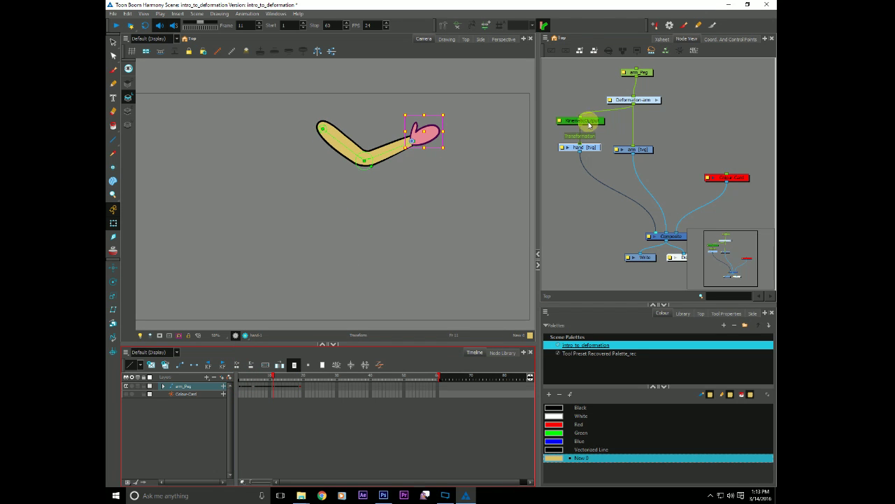
- Reposition the KinematicOutput node slightly lower, between the Deformation-arm and hand nodes
left_click(594, 123)
left_click_drag(594, 124, 596, 125)
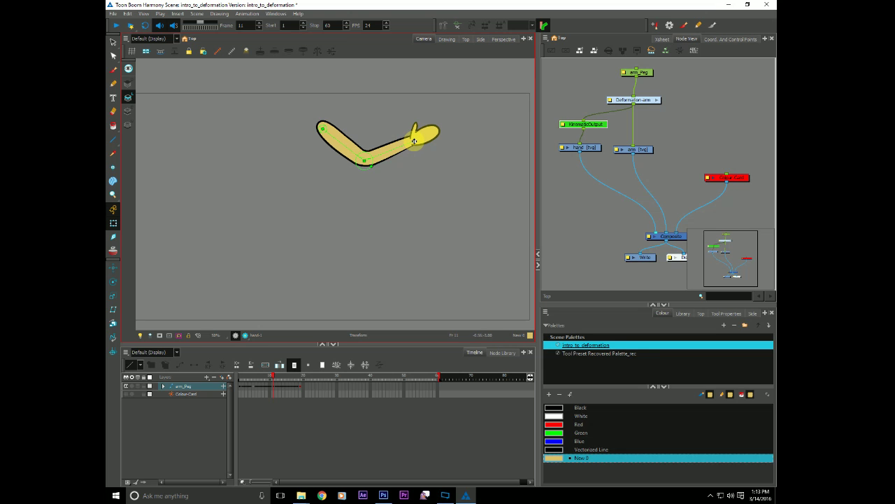
left_click_drag(595, 127, 592, 126)
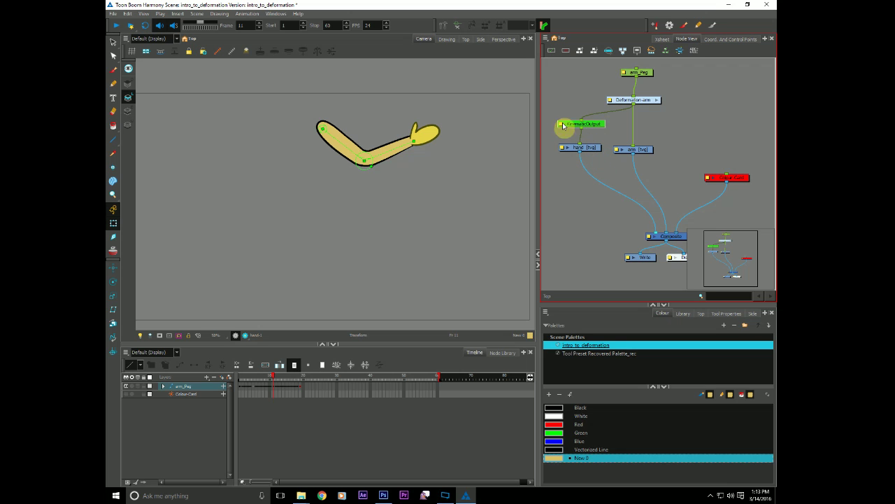
- Add a new vector drawing layer named "braclet"
left_click_drag(552, 185, 592, 189)
left_click(586, 178)
key("ctrl+r")
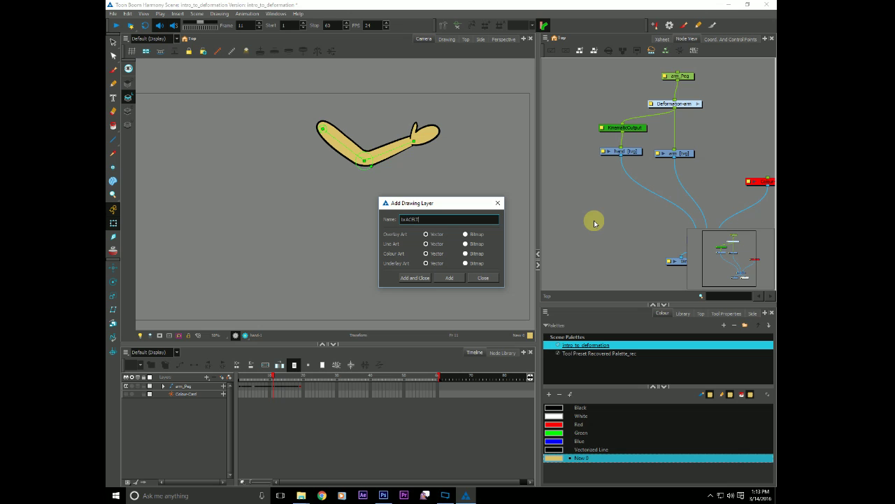
key("BackSpace")
key("BackSpace")
key("BackSpace")
key("BackSpace")
key("BackSpace")
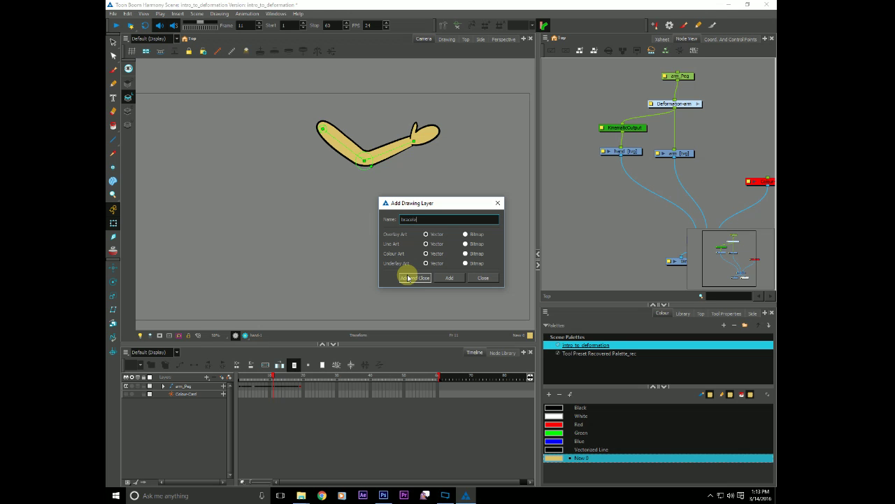
key("BackSpace")
key("BackSpace")
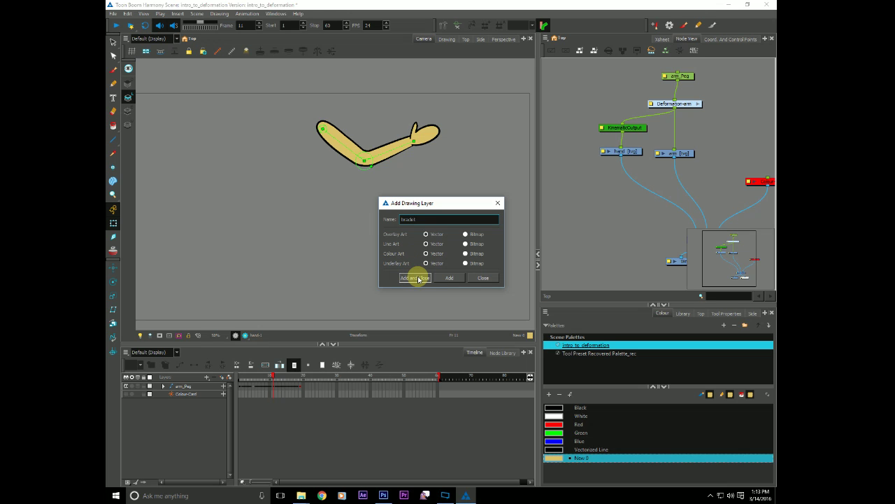
left_click(419, 278)
- Place the braclet node beside the hand node and connect its output to the Composite
left_click_drag(639, 198, 618, 185)
mouse_move(679, 225)
left_mouse_down()
mouse_move(595, 180)
mouse_move(594, 150)
mouse_move(568, 145)
left_mouse_up()
left_click_drag(569, 151, 685, 238)
- On frame 1 of the braclet layer, draw a rectangular red band across the wrist and fill it with red
left_click(238, 377)
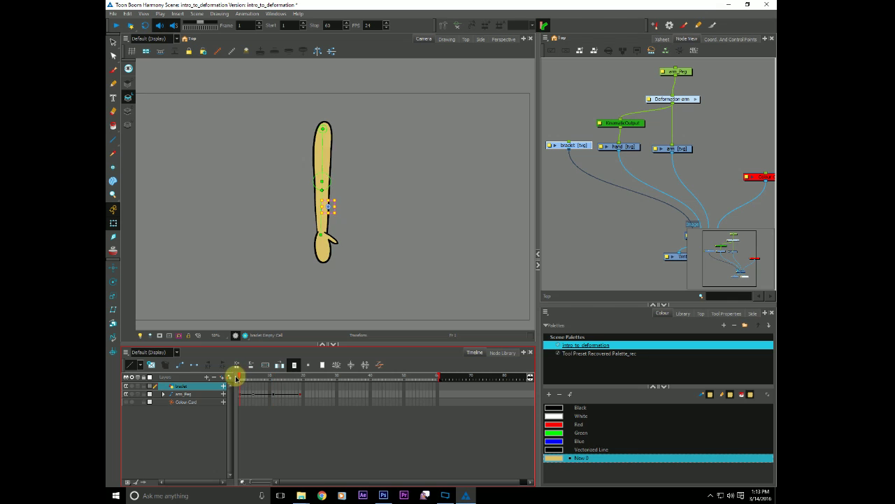
scroll(278, 254, "up", 3)
key("alt+/")
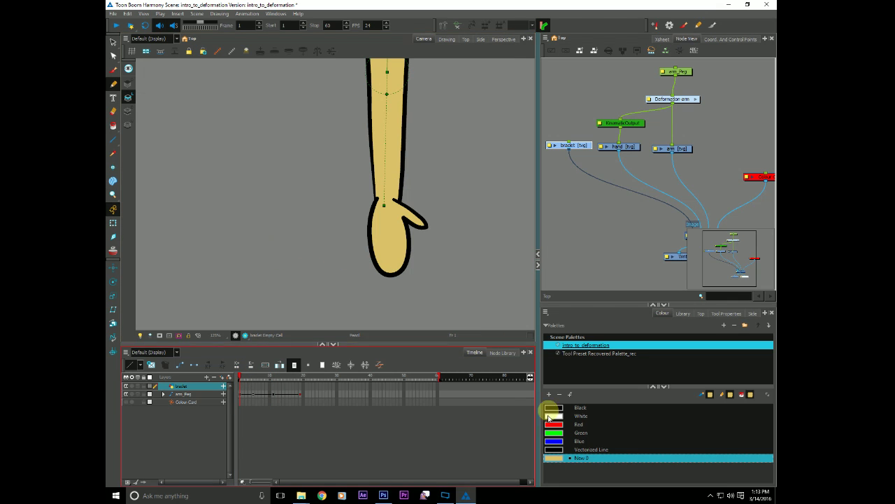
left_click(552, 425)
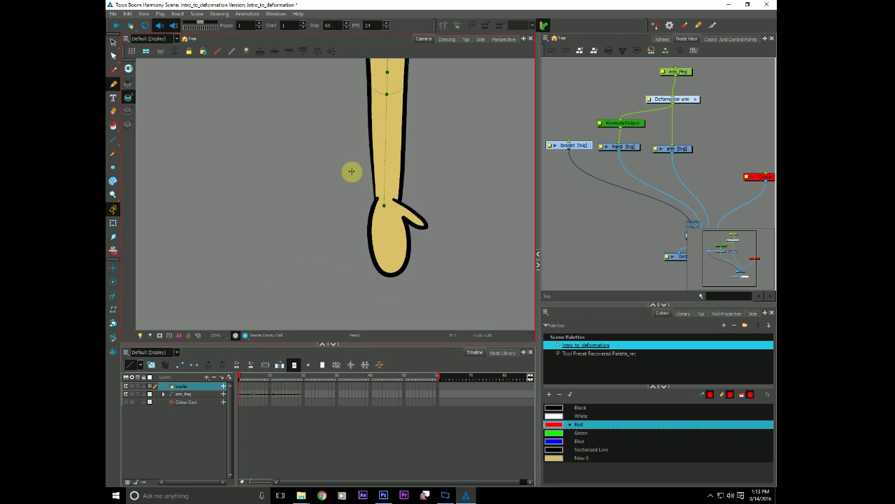
mouse_move(352, 170)
left_mouse_down()
mouse_move(411, 172)
mouse_move(415, 187)
mouse_move(354, 172)
left_mouse_up()
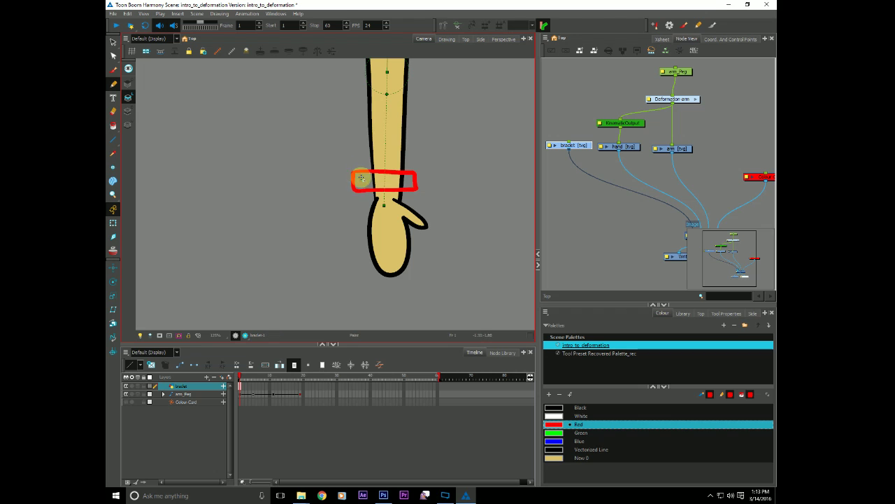
key("alt+i")
left_click(361, 178)
- Set the bracelet drawing's pivot at its centre and extend its exposure to frame 60
left_click(113, 167)
left_click(383, 180)
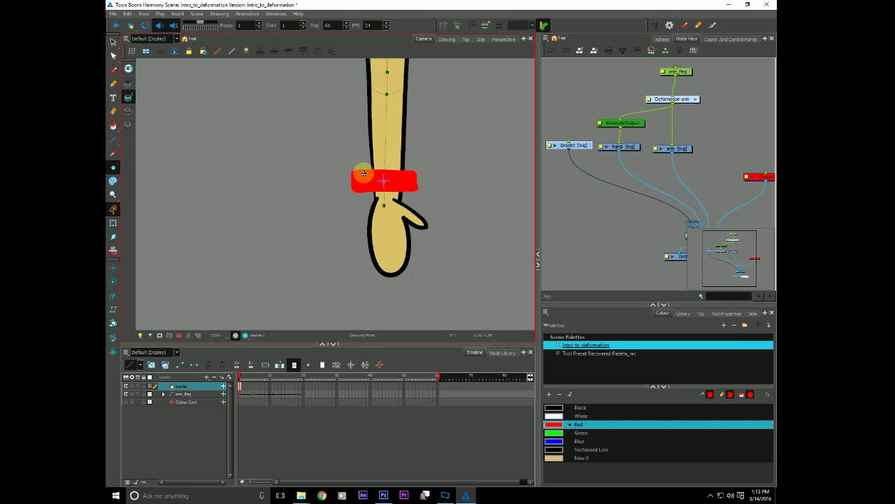
left_click(438, 388)
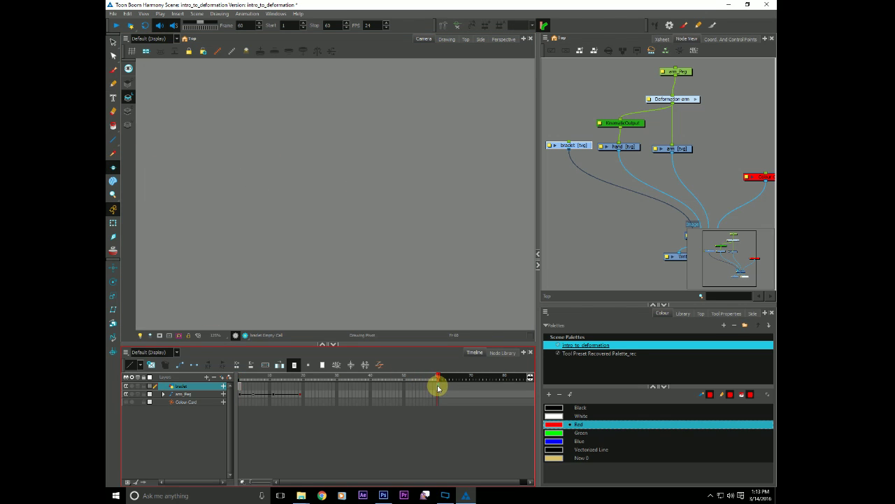
key("F5")
left_click(238, 377)
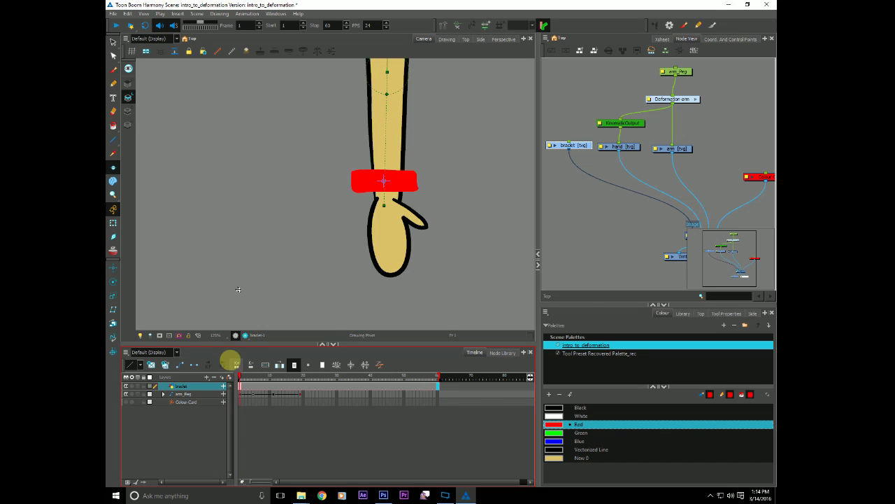
- Play the arm swing with the unattached bracelet and return to frame 1
key("alt+z")
left_click(289, 226, "alt")
left_click(287, 225, "alt")
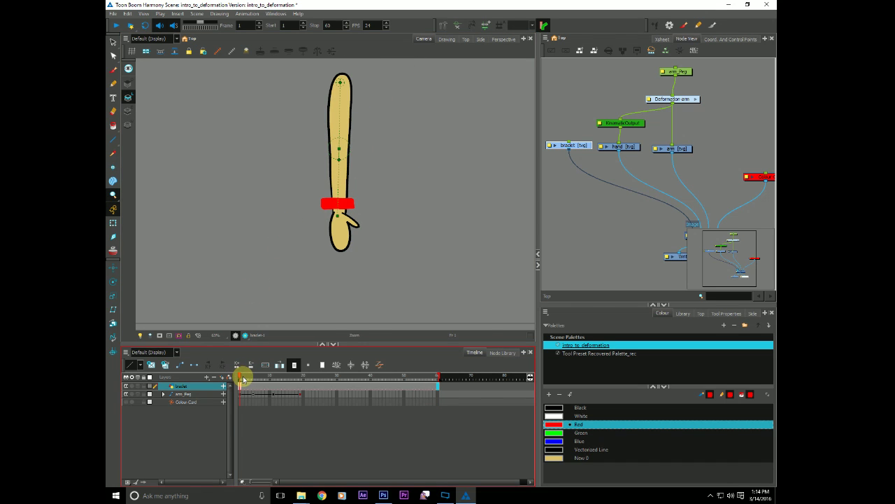
left_click(258, 388)
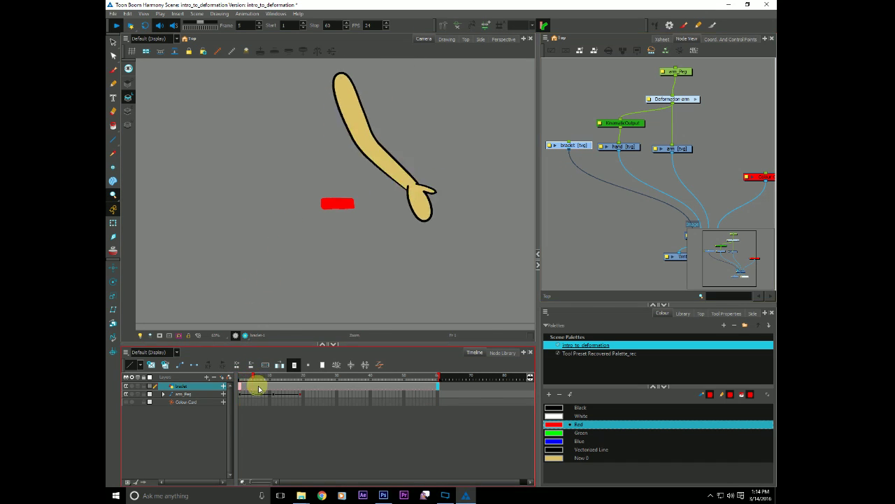
left_click(237, 378)
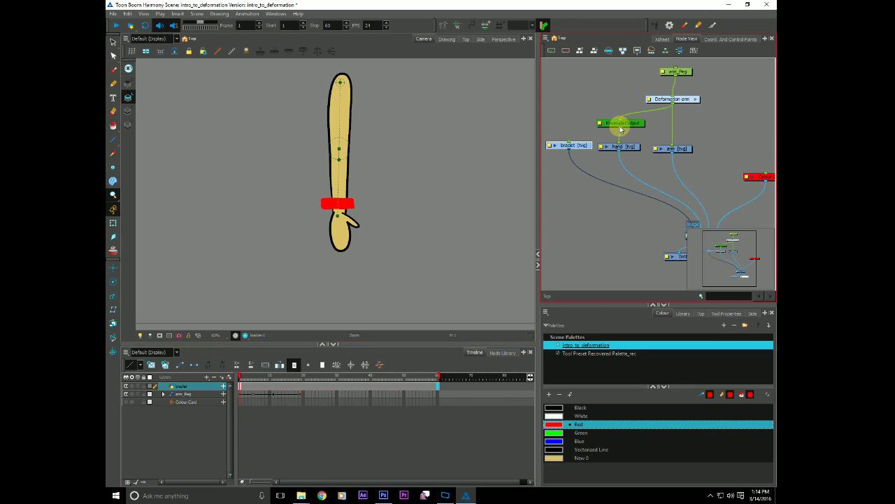
- Try parenting the braclet drawing to the KinematicOutput node, play the arm swing and return to frame 1
left_click_drag(619, 127, 570, 142)
key("shift+Return")
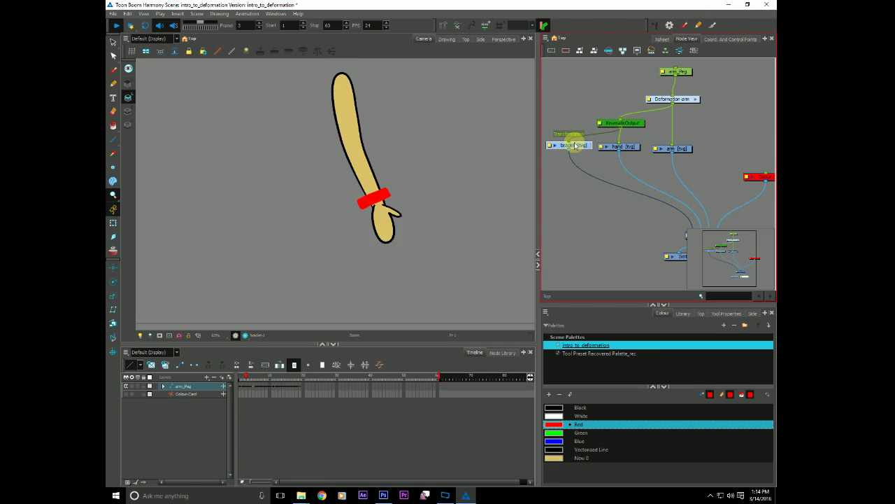
left_click(244, 378)
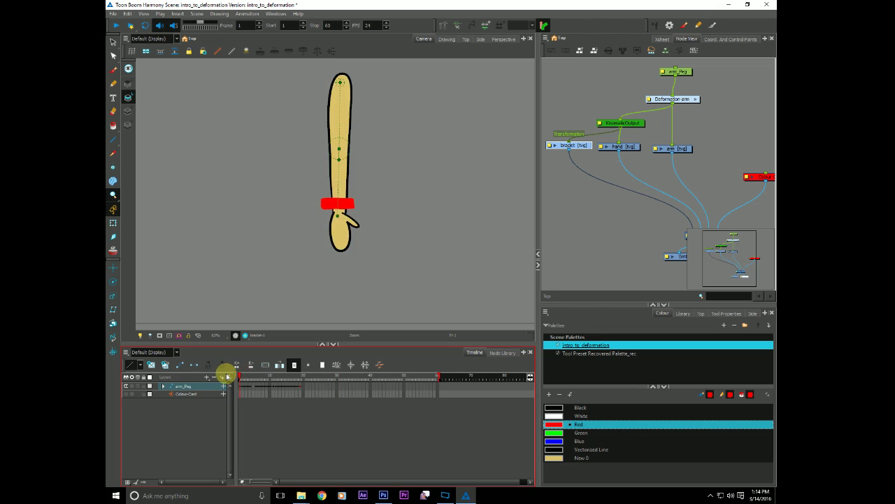
left_click(569, 118)
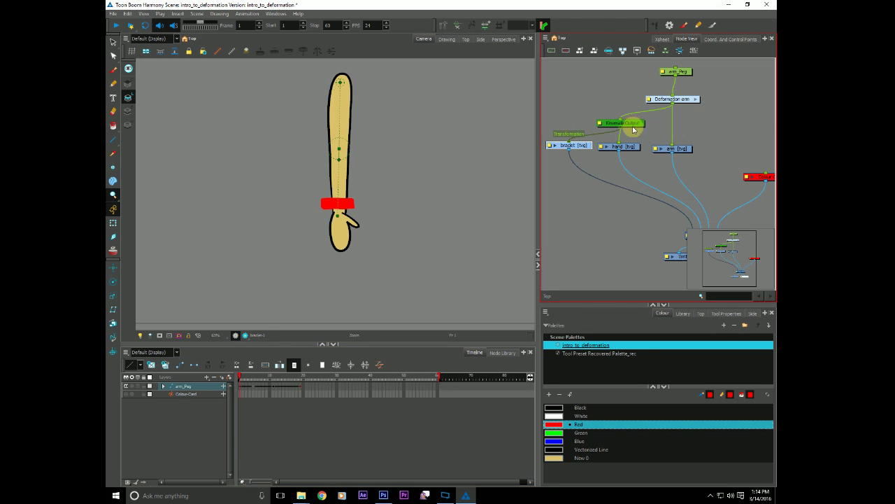
- Move the braclet node between the hand and arm nodes and parent it directly to the Deformation-arm group
left_click_drag(612, 196, 584, 203)
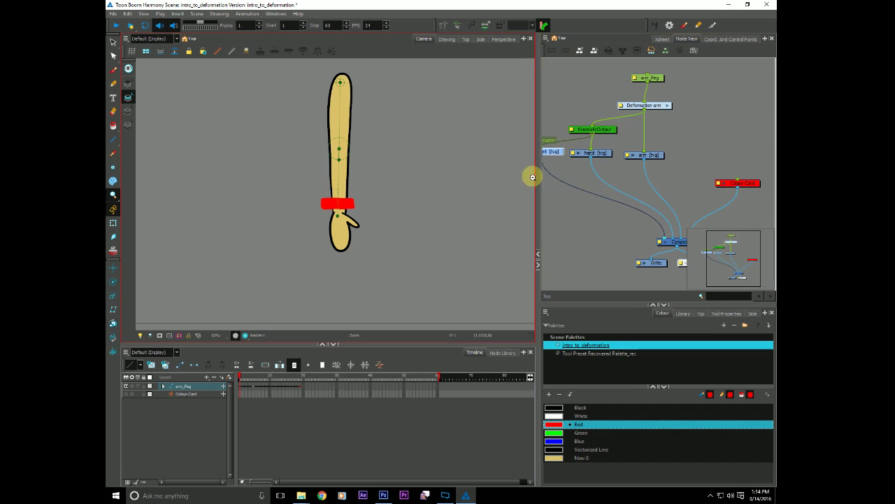
left_click_drag(536, 183, 481, 185)
left_click_drag(622, 156, 677, 156)
left_click_drag(501, 150, 632, 159)
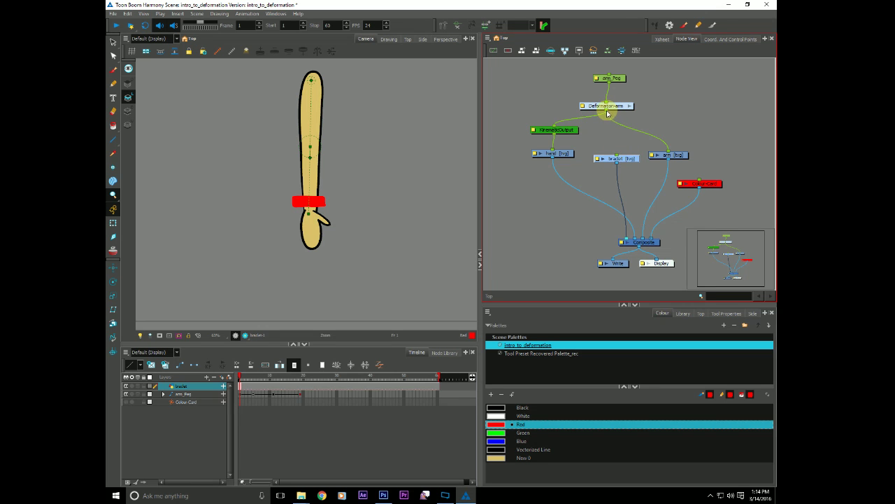
left_click_drag(607, 111, 617, 154)
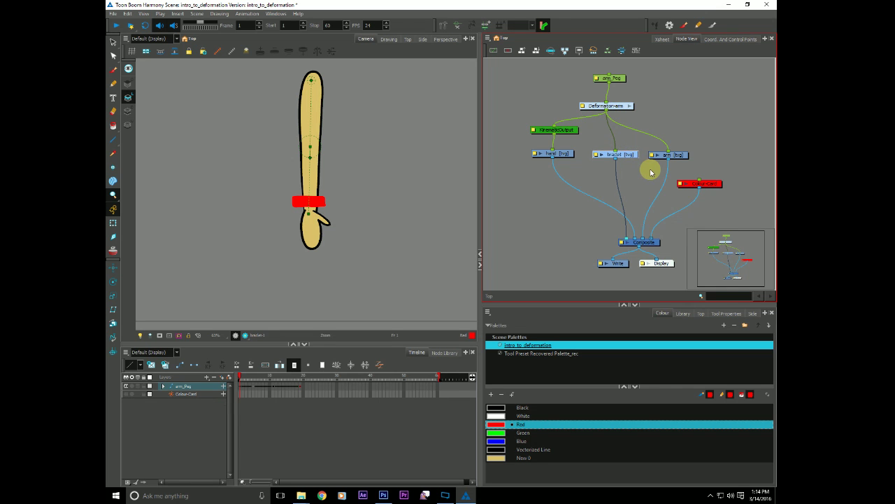
- Scrub to frame 7 and display the undeformed outlines of the arm and braclet drawings with the Select tool
mouse_move(240, 377)
left_mouse_down()
mouse_move(317, 377)
mouse_move(240, 377)
left_mouse_up()
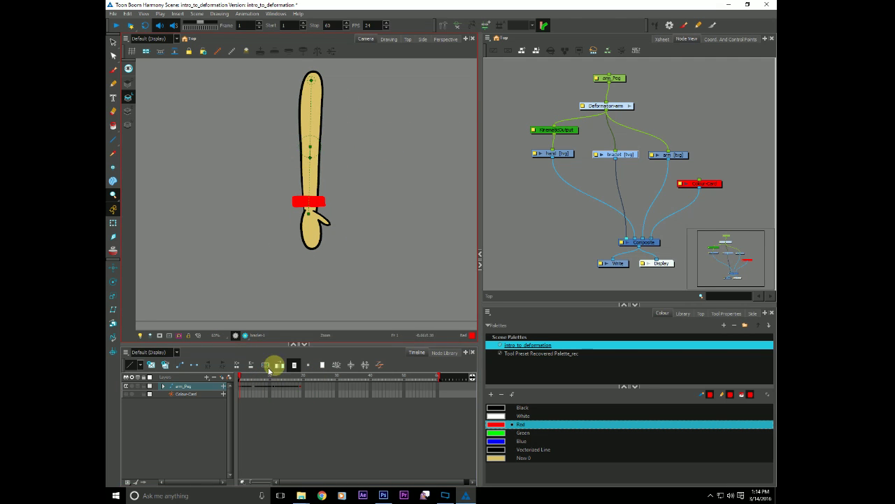
mouse_move(263, 374)
left_mouse_down()
mouse_move(276, 374)
mouse_move(259, 374)
left_mouse_up()
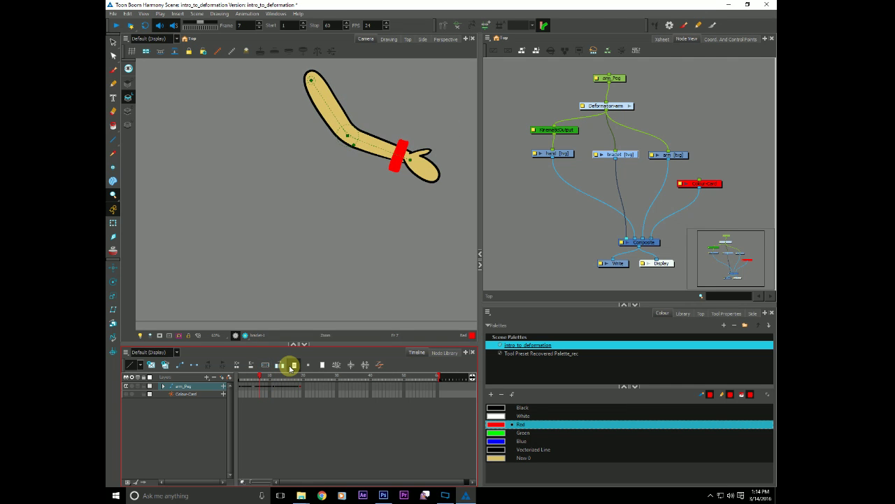
left_click(114, 43)
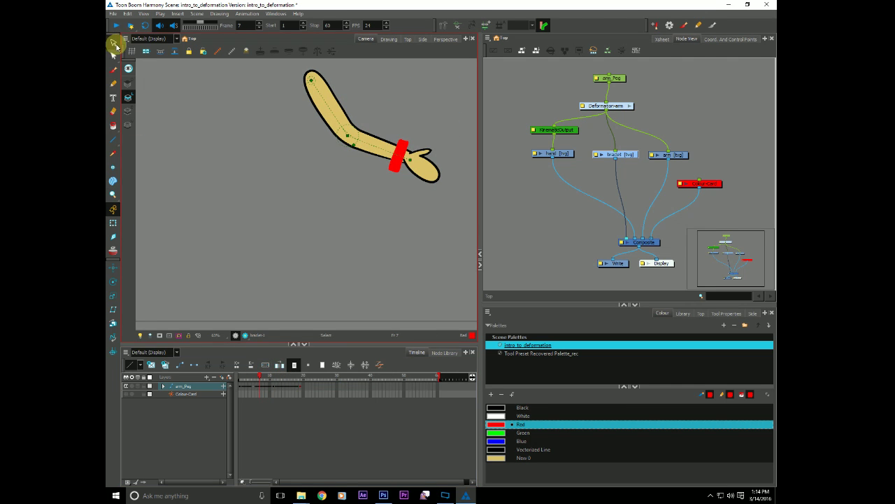
left_click(675, 153)
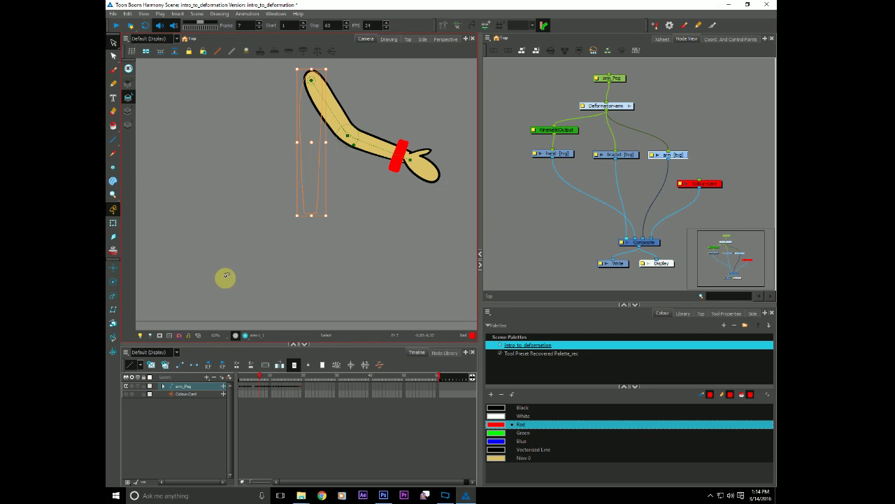
left_click(620, 153)
mouse_move(228, 246)
left_mouse_down()
mouse_move(288, 224)
mouse_move(278, 238)
mouse_move(258, 222)
mouse_move(277, 184)
mouse_move(242, 202)
left_mouse_up()
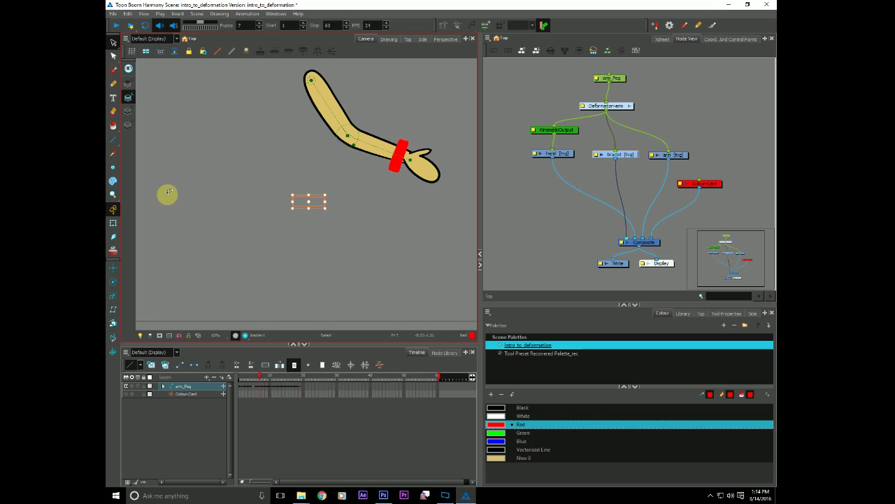
- Try moving the bracelet off the wrist with the Transform tool at frame 7, and undo the move
key("shift+t")
left_click(398, 170)
mouse_move(398, 170)
left_mouse_down()
mouse_move(379, 179)
mouse_move(389, 174)
mouse_move(380, 190)
left_mouse_up()
key("Up")
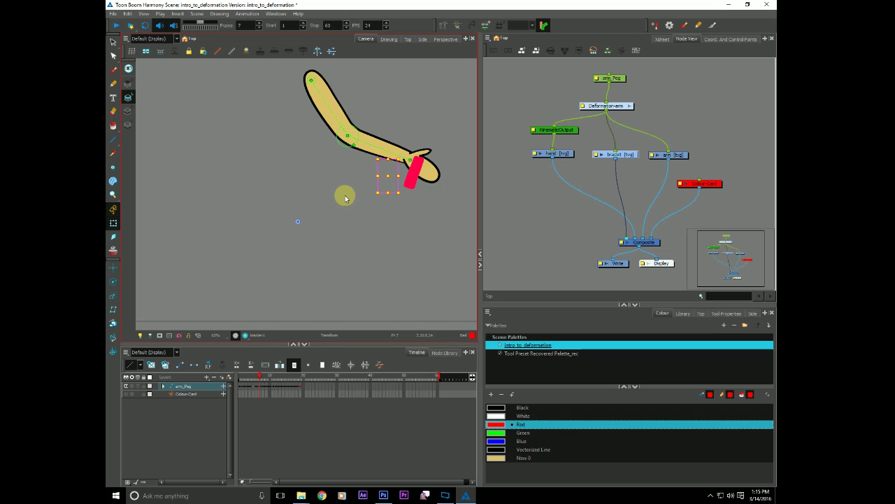
key("ctrl+z")
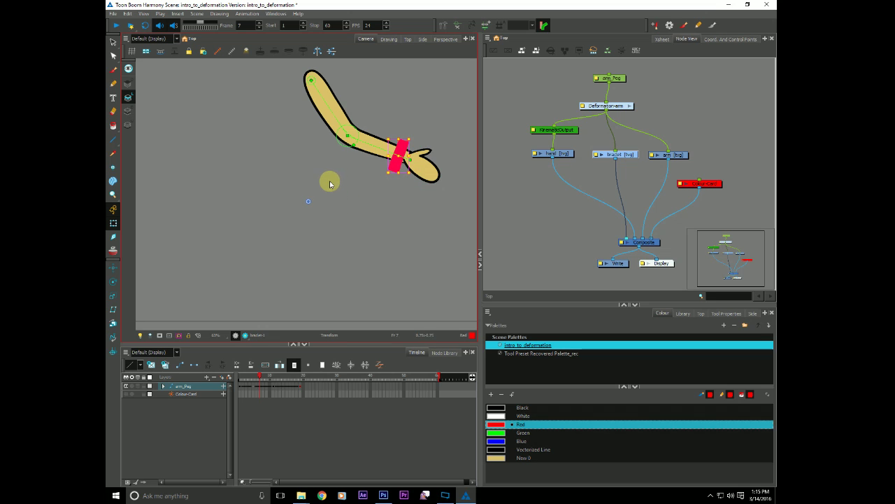
- Reconnect the braclet node to the KinematicOutput node and play the arm swing from frame 1
left_click_drag(625, 154, 510, 156)
left_click_drag(556, 137, 499, 147)
mouse_move(396, 164)
left_mouse_down()
mouse_move(393, 172)
mouse_move(394, 151)
mouse_move(398, 161)
left_mouse_up()
left_click(239, 379)
key("shift+Return")
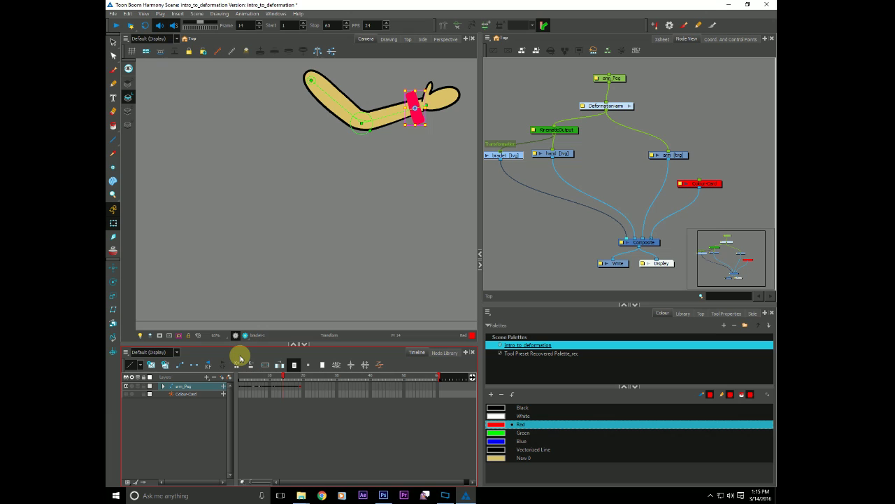
- Arrange the braclet and hand nodes side by side below KinematicOutput, return to frame 1 and clear the selection
left_click_drag(514, 156, 578, 153)
left_click(519, 154)
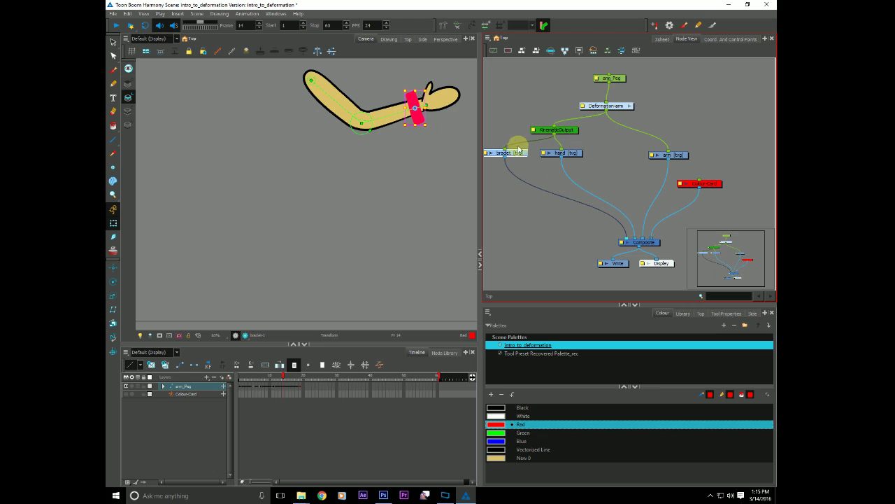
left_click_drag(517, 149, 520, 147)
left_click_drag(558, 213, 576, 218)
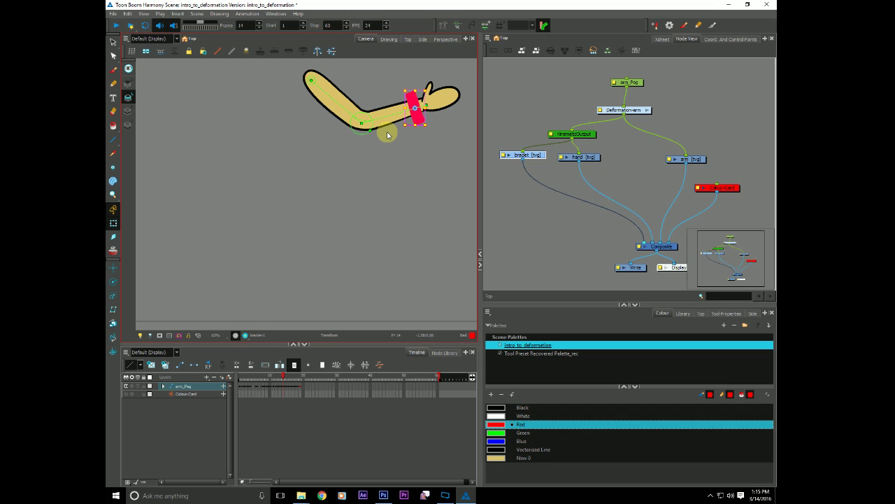
left_click_drag(599, 191, 605, 194)
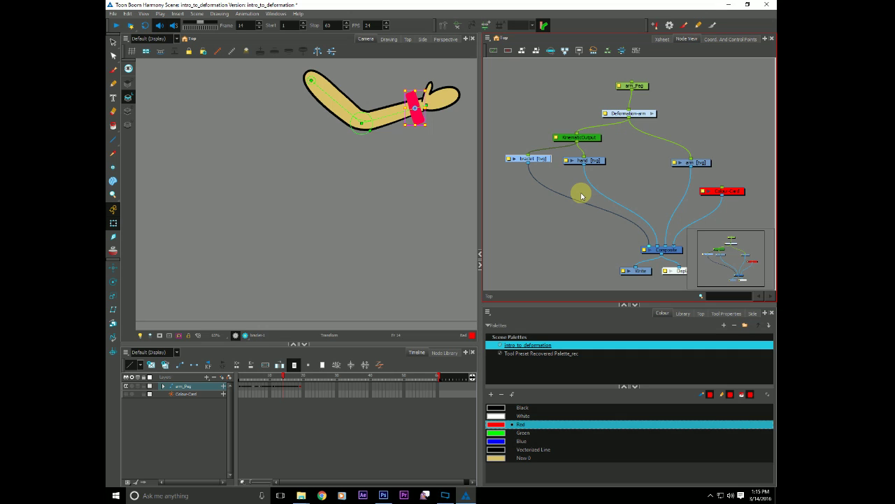
left_click(240, 377)
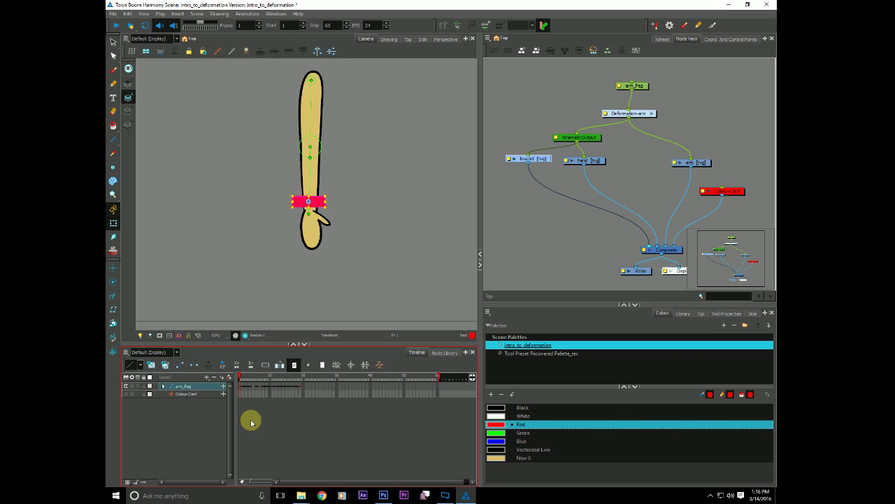
left_click(190, 418)
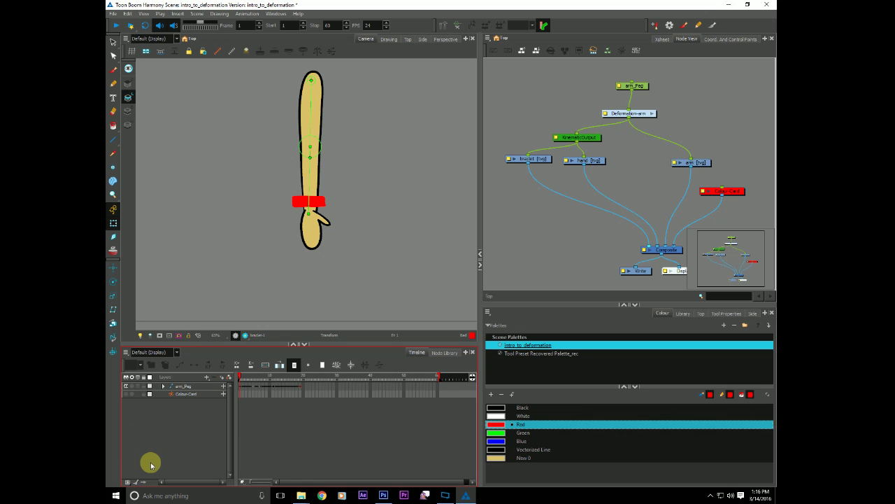
- Disable the arm_Peg, Deformation-arm, KinematicOutput and braclet nodes, keeping only the arm and hand drawings of the rig enabled
left_click_drag(506, 73, 701, 180)
key("d")
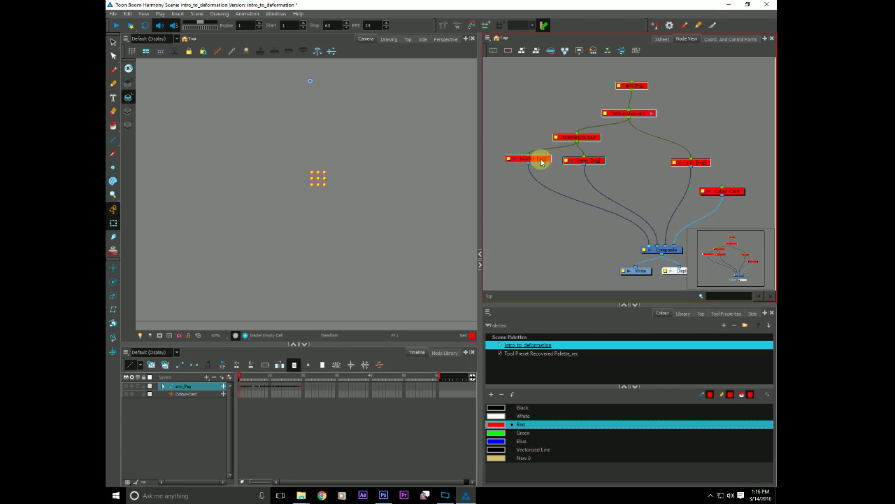
left_click_drag(539, 161, 616, 126)
left_click(564, 181)
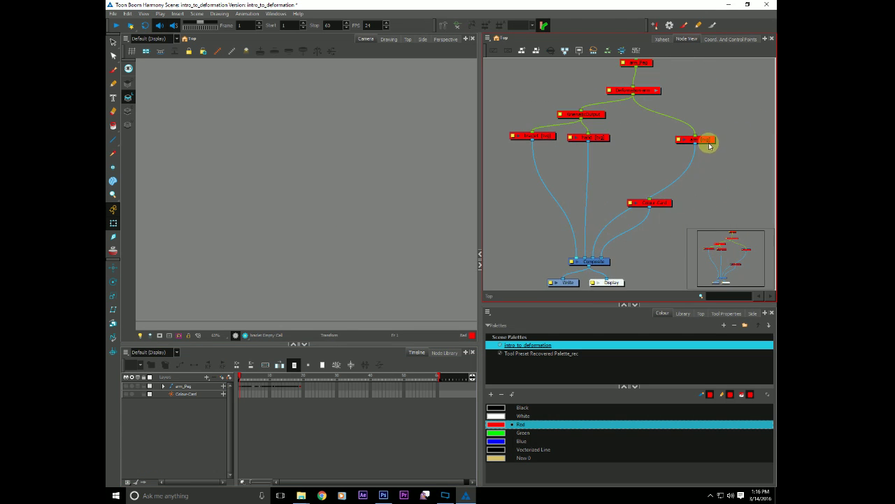
left_click(706, 142)
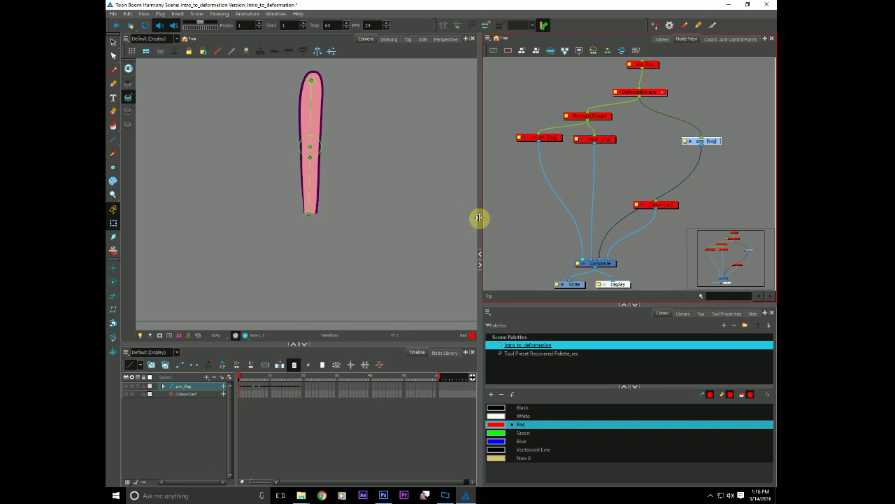
left_click(609, 143)
key("a")
left_click(616, 167)
- Copy the arm artwork into a new vector drawing layer named arm2 and set its node beside the old rig
left_click(113, 43)
mouse_move(248, 145)
left_mouse_down()
mouse_move(408, 200)
mouse_move(232, 140)
left_mouse_up()
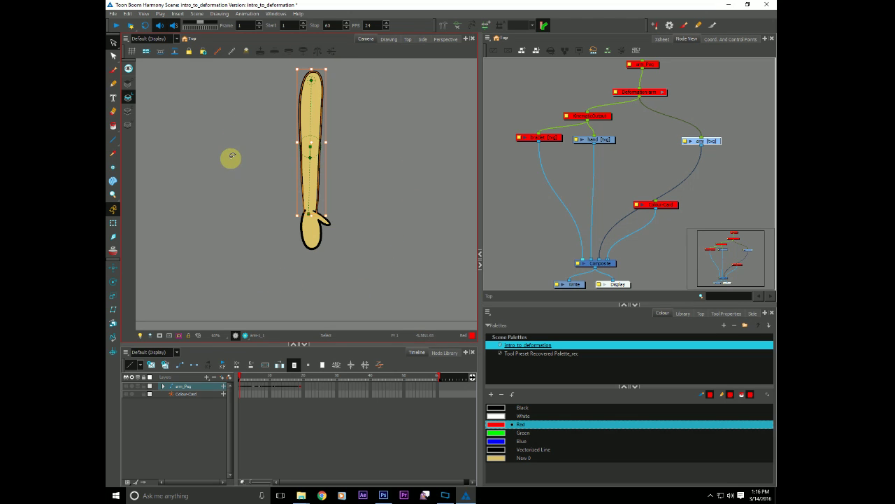
left_click(133, 474)
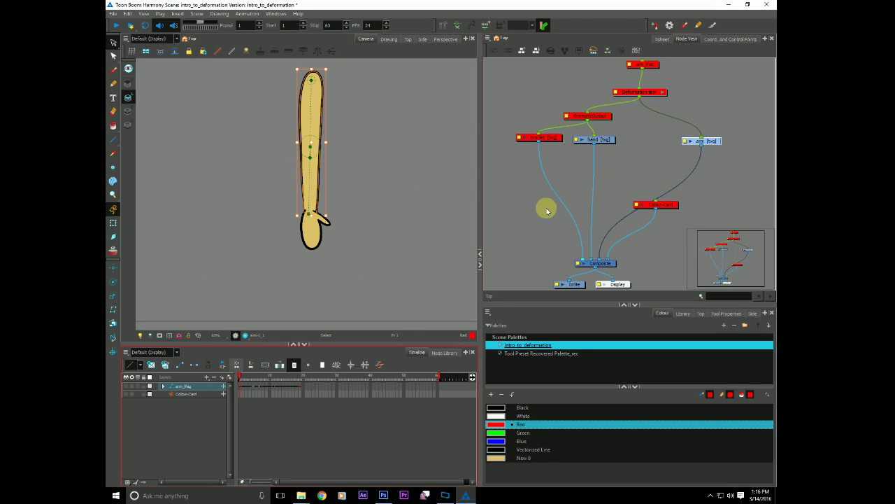
key("ctrl+r")
type("arm")
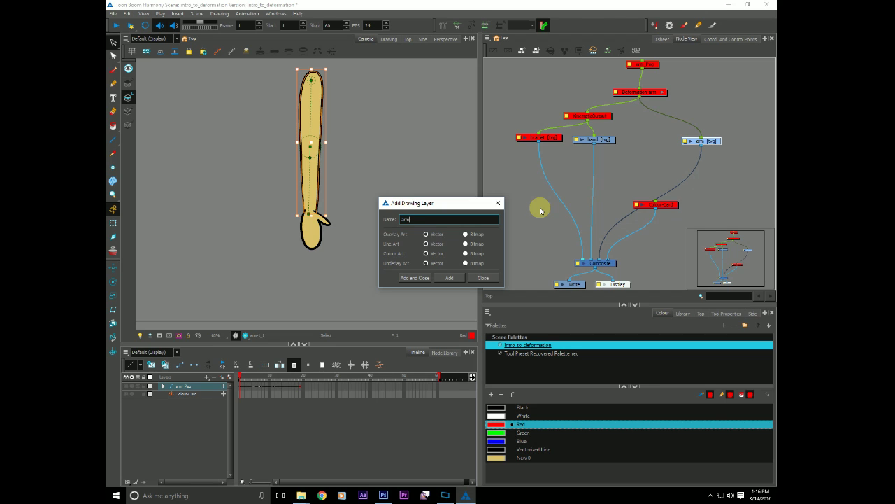
left_click(415, 278)
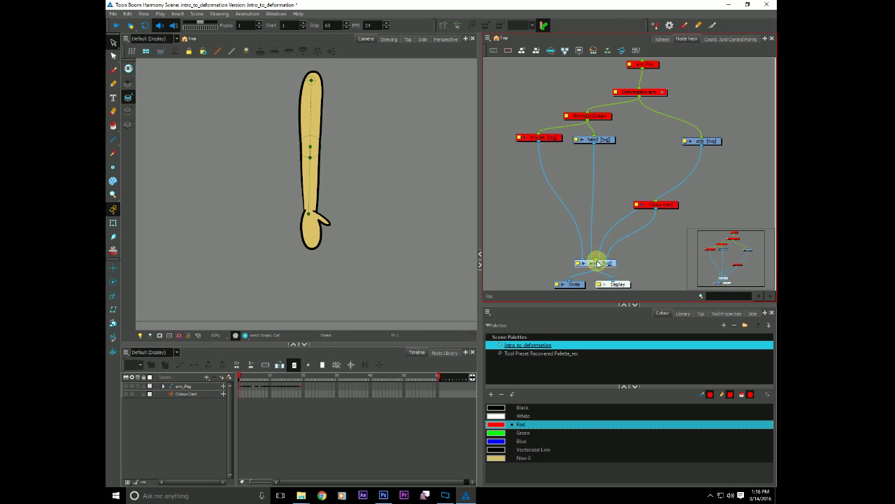
mouse_move(596, 262)
left_mouse_down()
mouse_move(506, 154)
mouse_move(500, 163)
mouse_move(580, 261)
left_mouse_up()
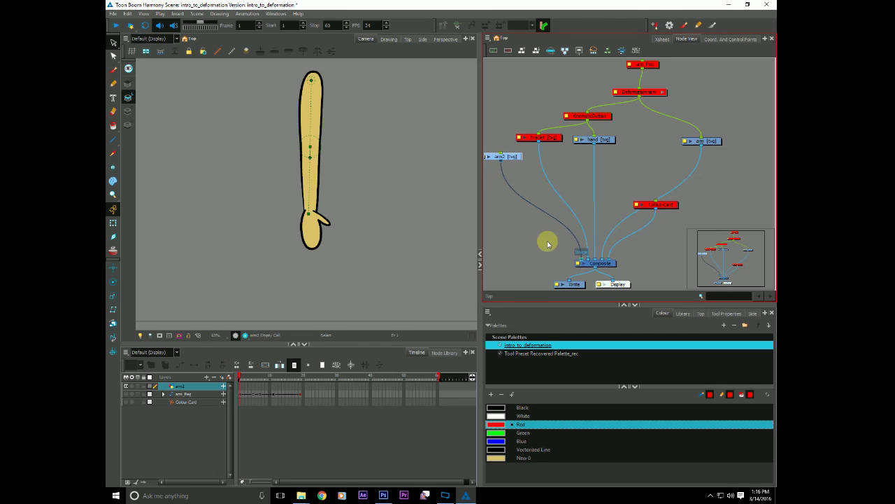
key("ctrl+v")
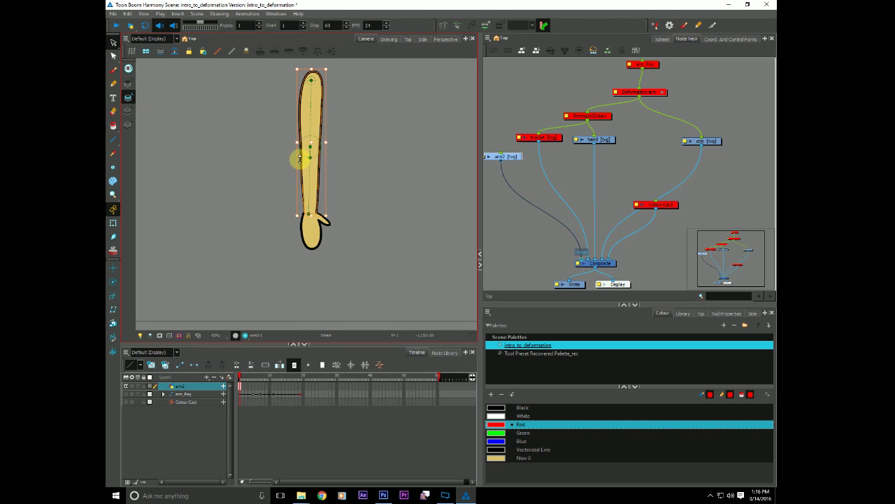
- Copy the hand artwork into a new drawing layer named hand2, with its node placed beside arm2
left_click_drag(596, 139, 601, 140)
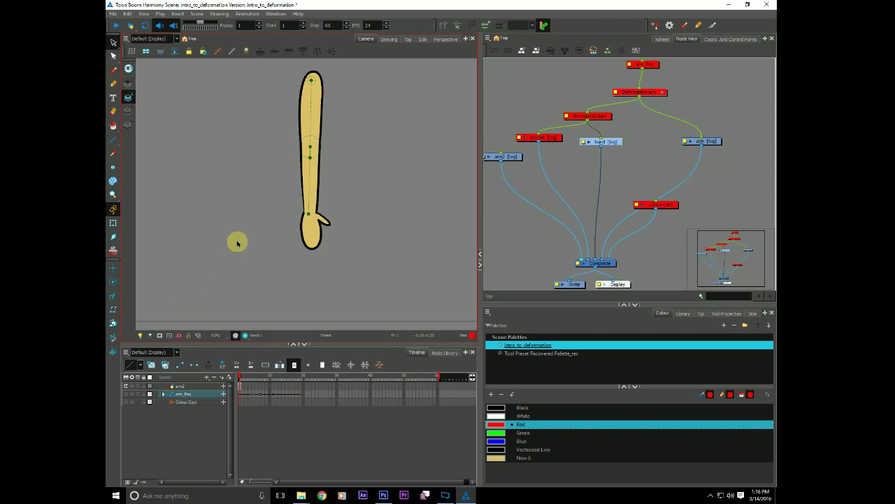
left_click(310, 207)
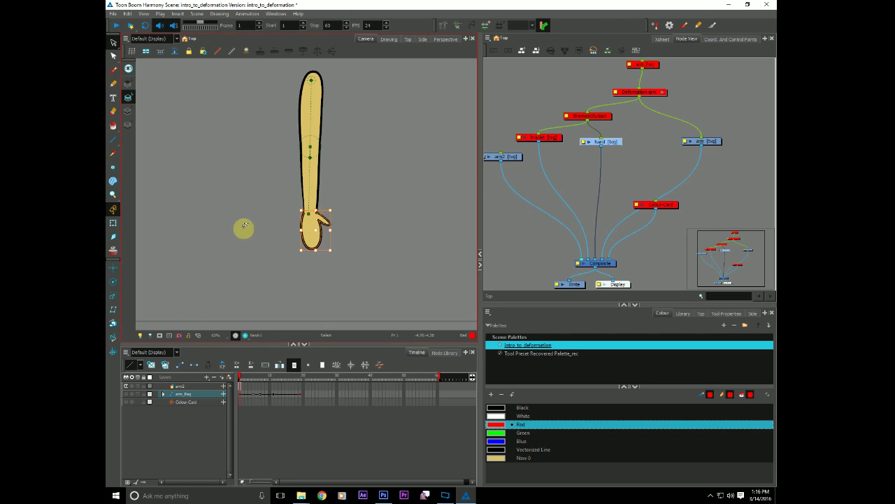
left_click_drag(492, 199, 539, 198)
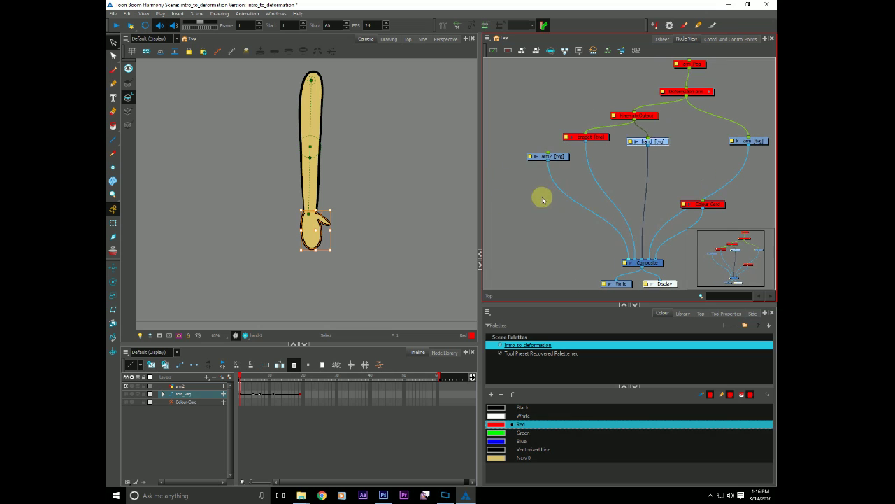
key("ctrl+r")
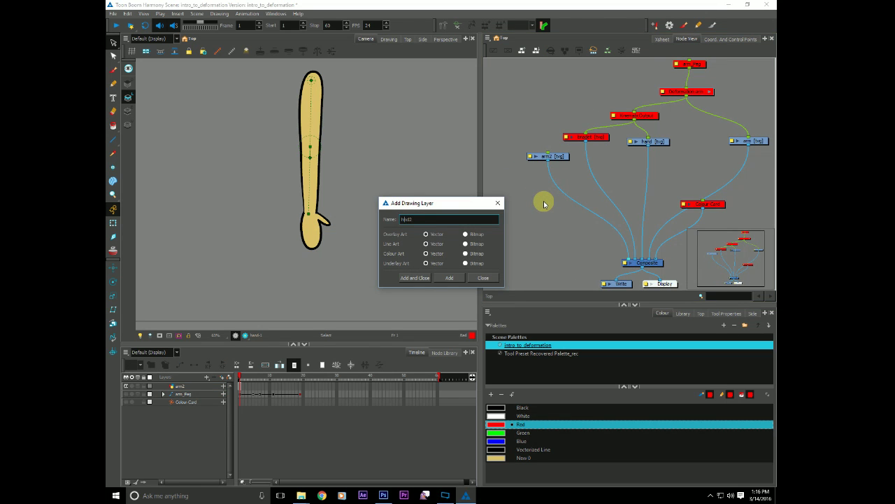
left_click(415, 278)
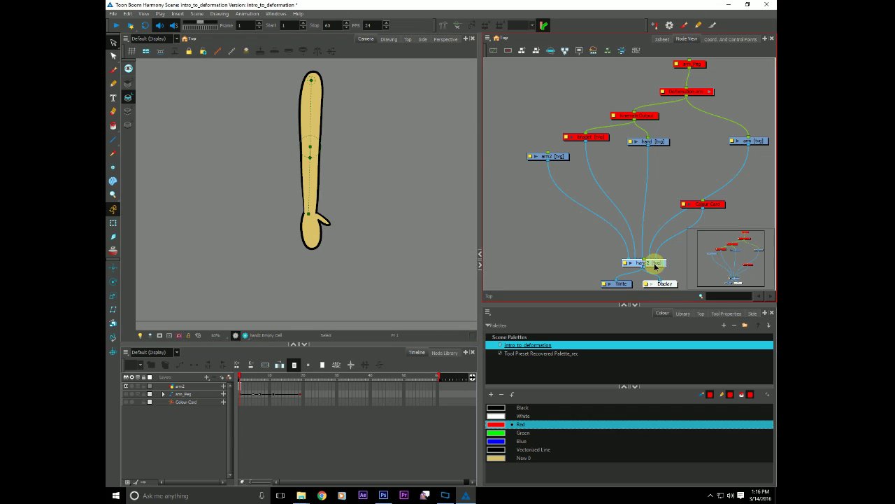
mouse_move(653, 261)
left_mouse_down()
mouse_move(511, 154)
mouse_move(501, 165)
mouse_move(628, 260)
left_mouse_up()
left_click(240, 222)
key("ctrl+v")
- Disable the original hand and arm drawing nodes so only the copied drawings stay enabled
left_click_drag(646, 168, 601, 182)
left_click(600, 155)
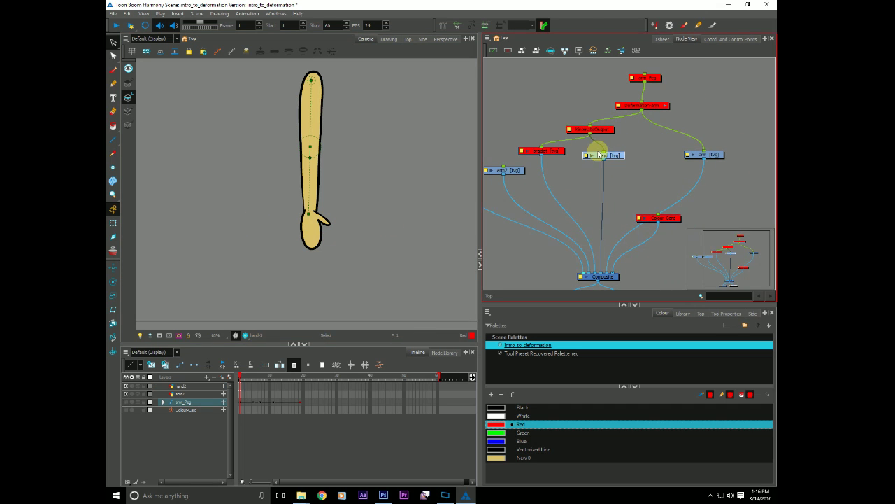
key("d")
left_click(701, 154)
key("d")
left_click_drag(545, 231, 599, 237)
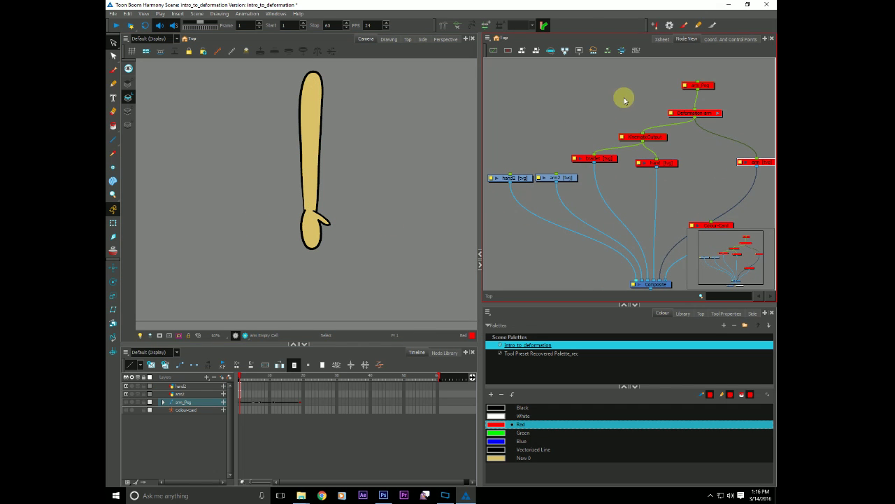
- Move the old rig's nodes aside and spread the hand2 and arm2 nodes apart above the Composite
left_click_drag(614, 69, 723, 194)
left_click_drag(617, 160, 702, 137)
left_click_drag(501, 162, 560, 186)
left_click_drag(557, 178, 602, 153)
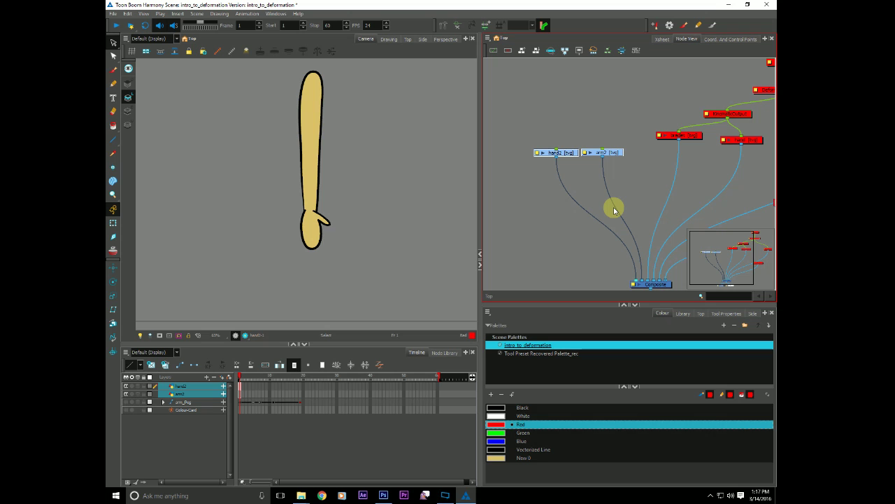
left_click(628, 175)
left_click_drag(614, 155, 568, 144)
left_click(598, 168)
left_click(564, 144)
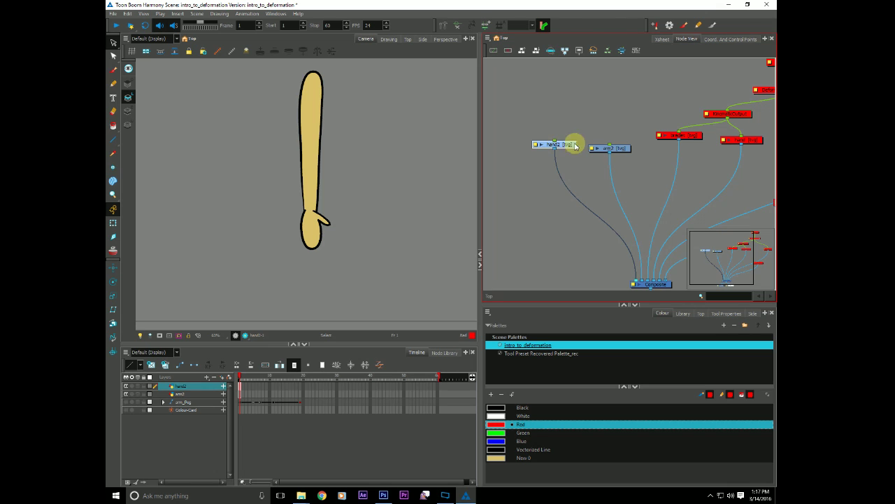
mouse_move(618, 147)
left_mouse_down()
mouse_move(540, 142)
mouse_move(614, 142)
left_mouse_up()
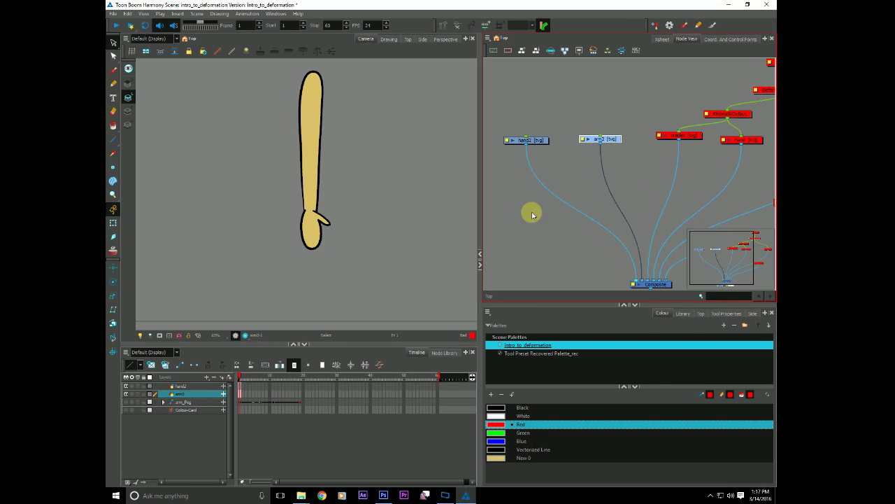
left_click_drag(544, 225, 546, 230)
- Create a curve deformer on the arm2 drawing with the Rigging tool, running from the shoulder to the wrist
left_click(617, 142)
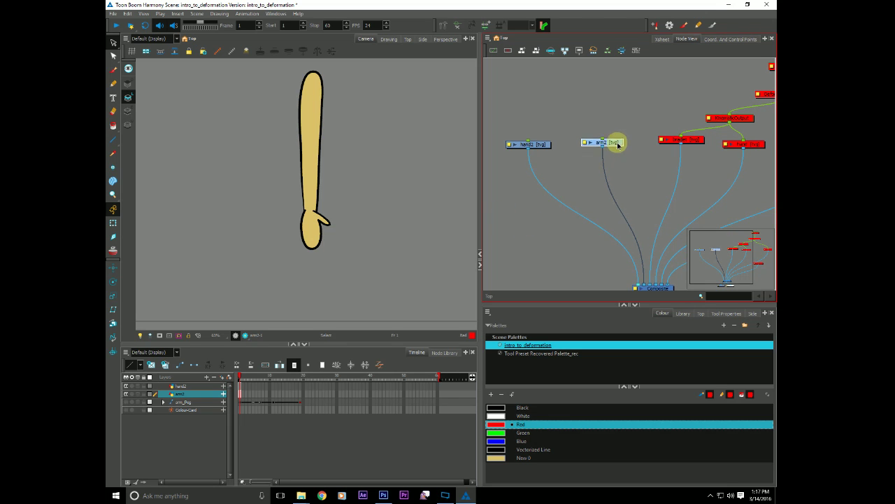
left_click(443, 27)
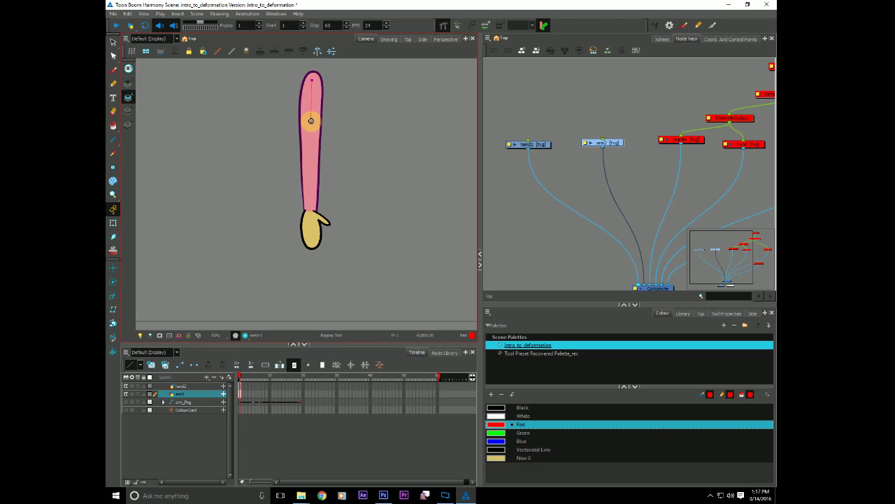
left_click(311, 121)
left_click(309, 213)
left_click(310, 177)
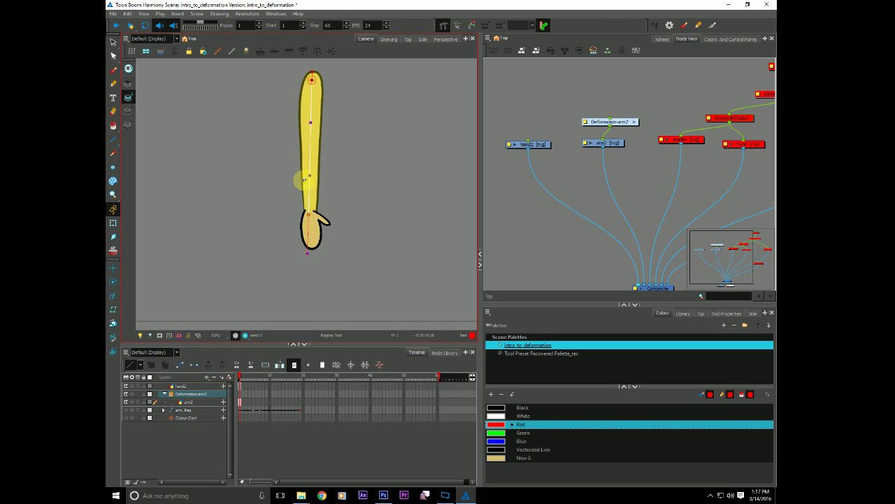
- Try bending the arm2 drawing into a sideways curve with its deformer, and undo the bend
left_click_drag(622, 121, 619, 110)
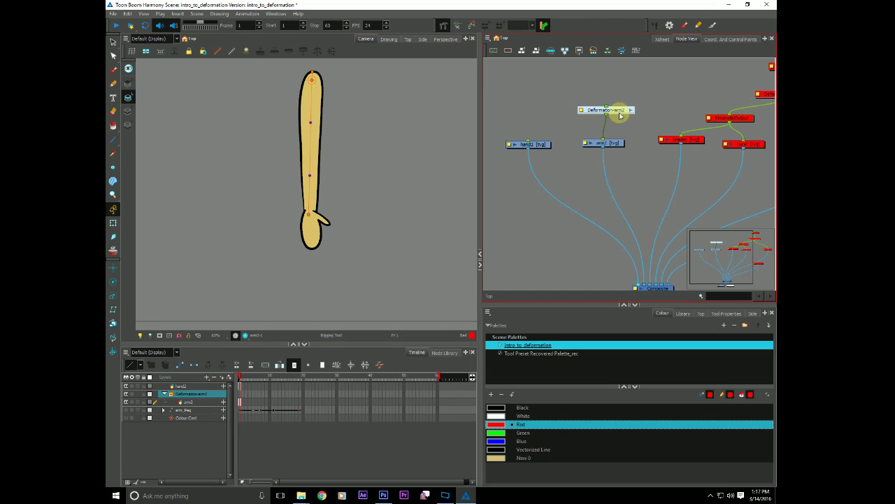
left_click(114, 224)
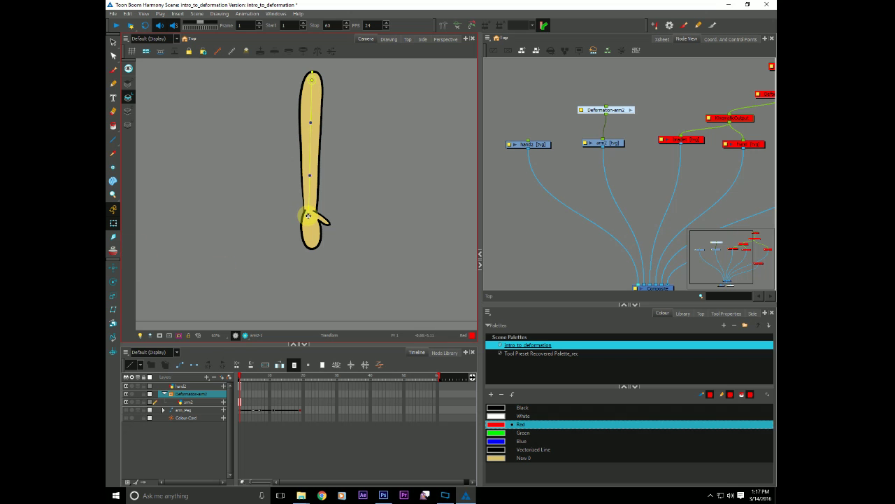
left_click(315, 216)
left_click_drag(317, 216, 392, 178)
left_click_drag(313, 126, 289, 144)
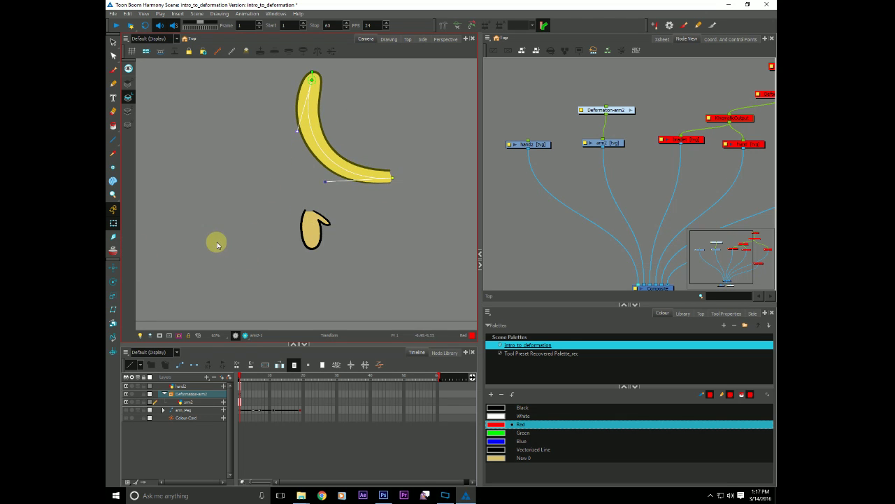
key("ctrl+z")
key("ctrl+z")
key("ctrl+z")
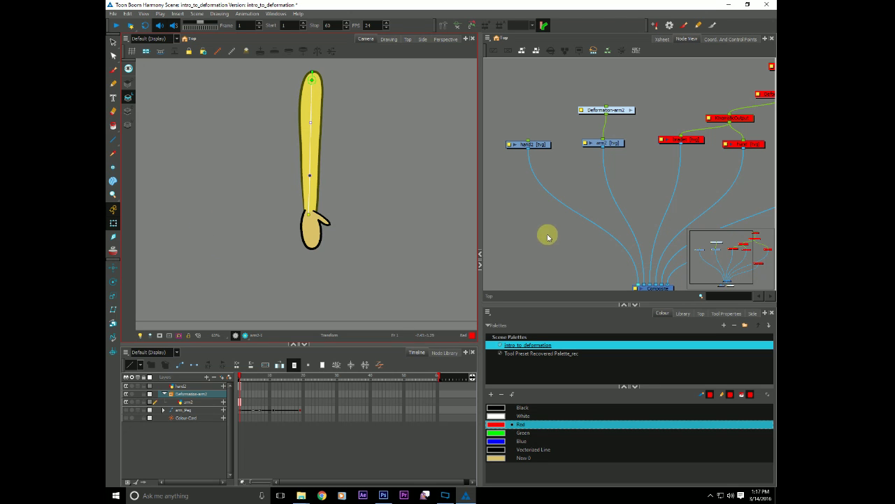
- Add a KinematicOutput node above hand2 and connect Deformation-arm2 through it, with the deformation node raised above both drawings
left_click(566, 248)
left_click(445, 352)
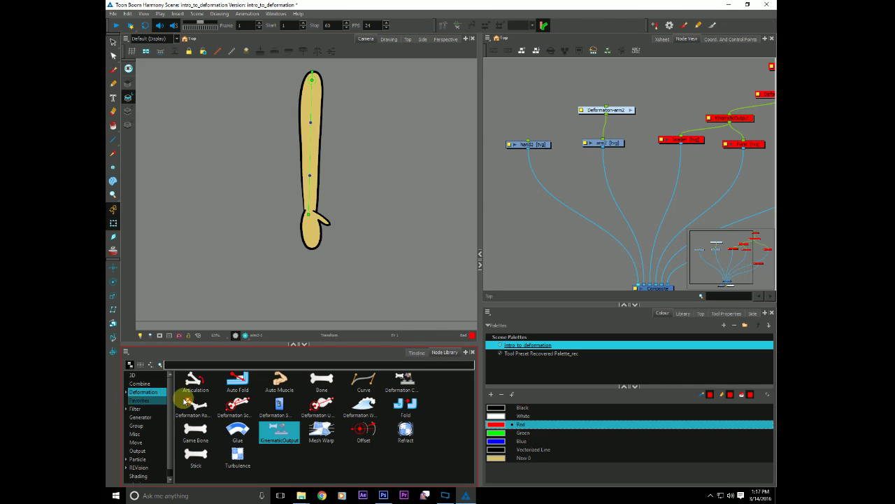
left_click_drag(282, 433, 535, 121)
left_click_drag(616, 111, 600, 83)
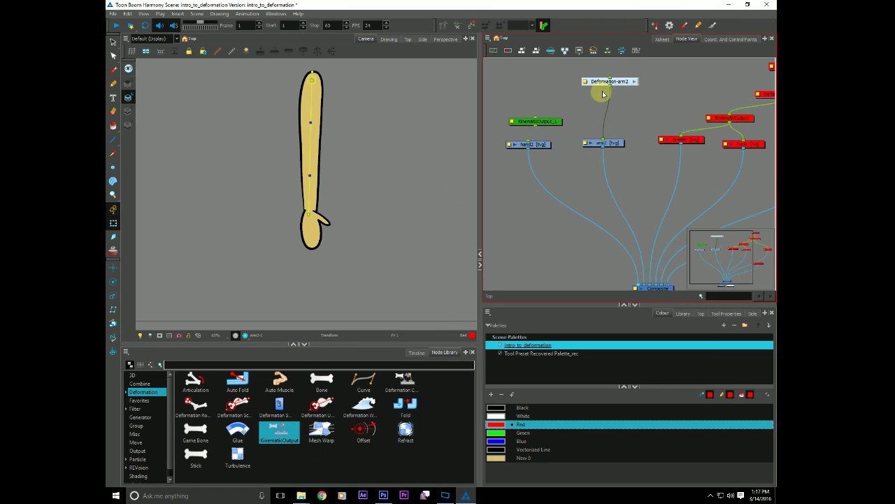
left_click_drag(556, 120, 545, 123)
left_click_drag(610, 87, 530, 125)
- Test-bend the arm with the hand attached, and reset the Deformation-arm2 curve to its resting pose
left_click_drag(307, 213, 304, 140)
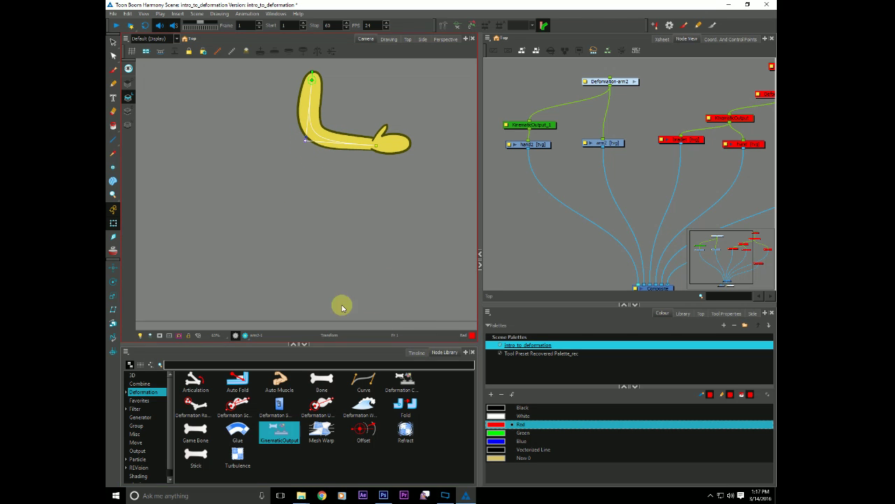
left_click(417, 352)
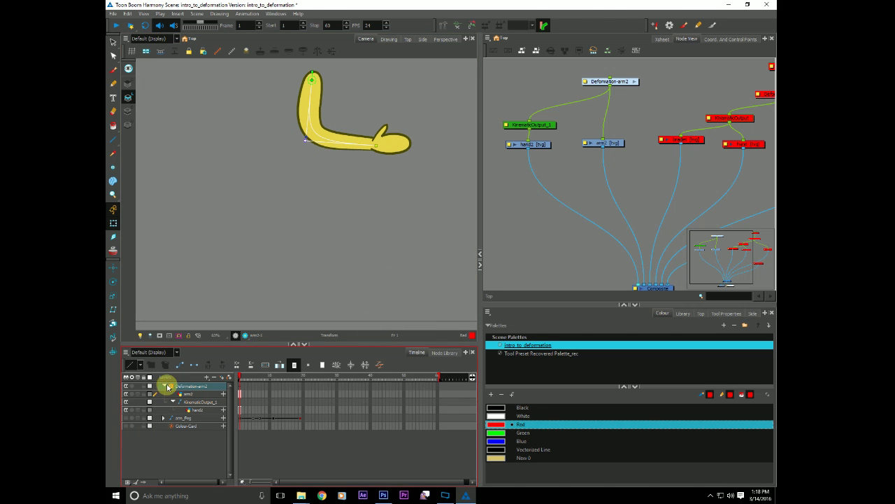
left_click(166, 385)
left_click(436, 385)
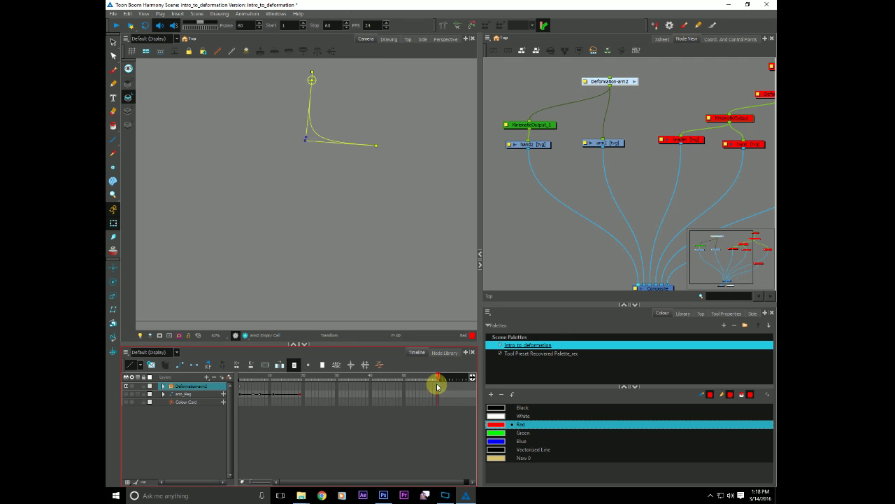
left_click(238, 385)
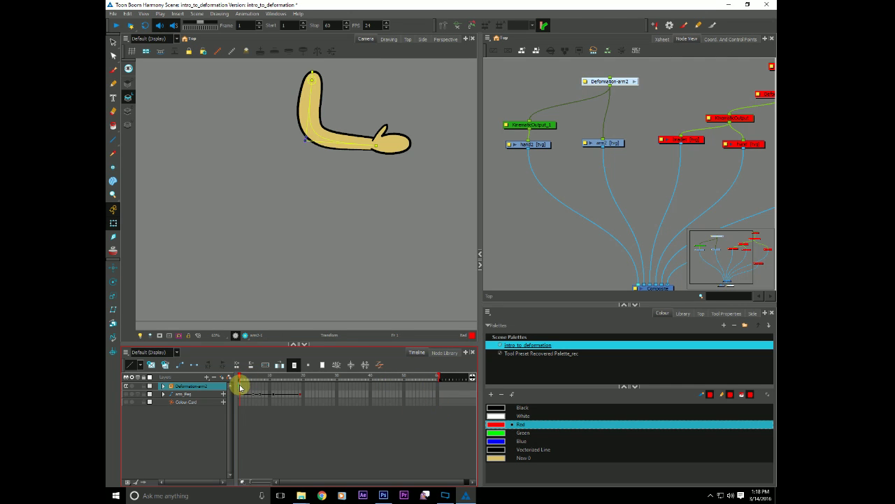
left_click(612, 91)
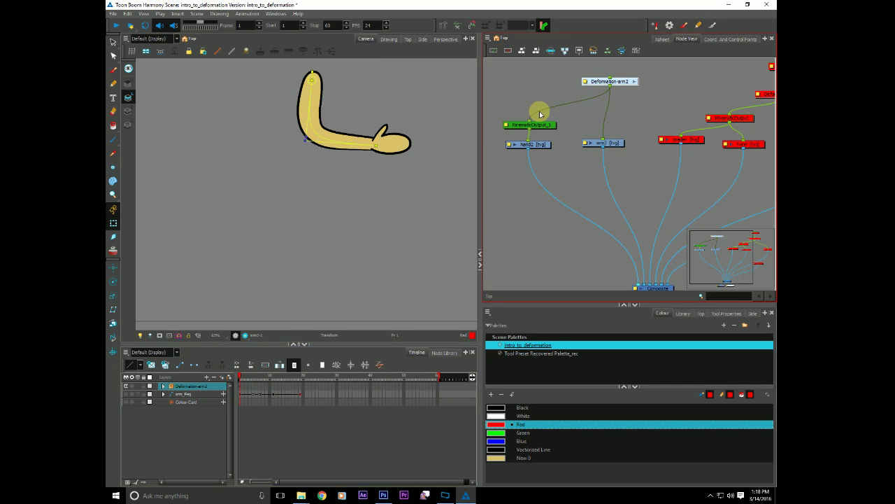
left_click(471, 27)
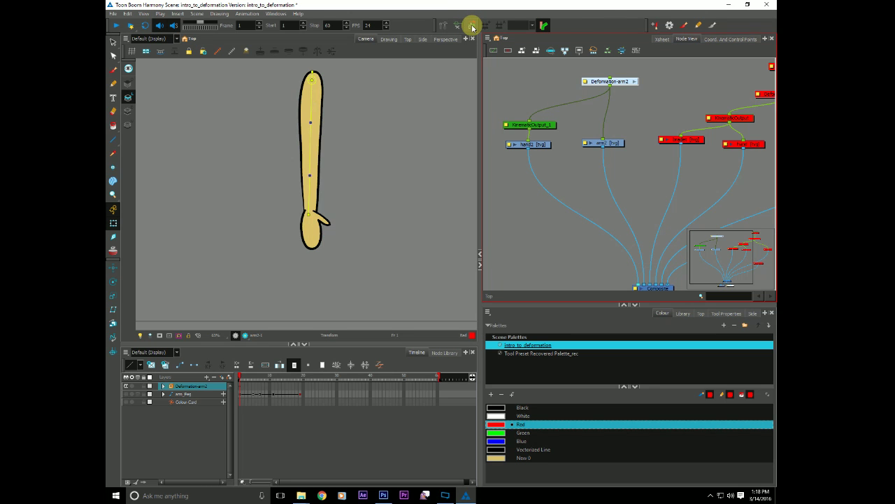
- At frame 11, pose the arm with the curve deformer so the elbow bends and the forearm points sideways
left_click(240, 387)
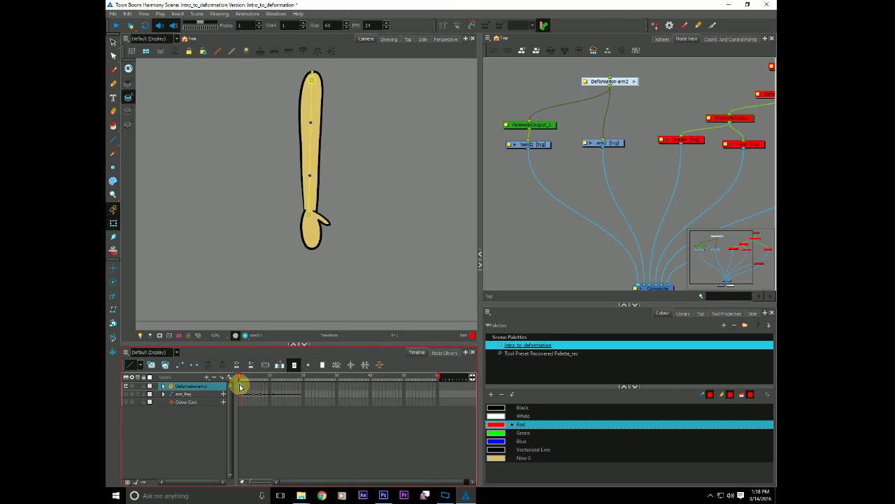
left_click_drag(241, 387, 274, 385)
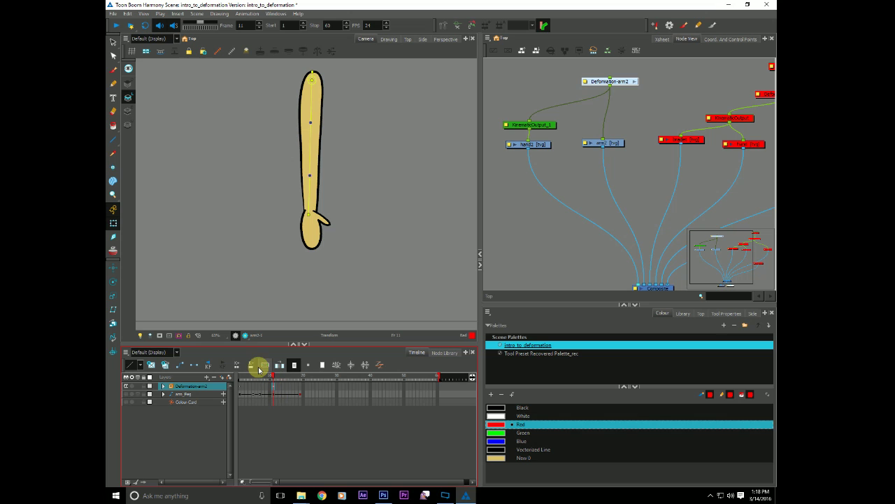
left_click_drag(310, 211, 310, 153)
left_click(355, 138)
- Play the arm bend animation from the first frame
left_click(235, 378)
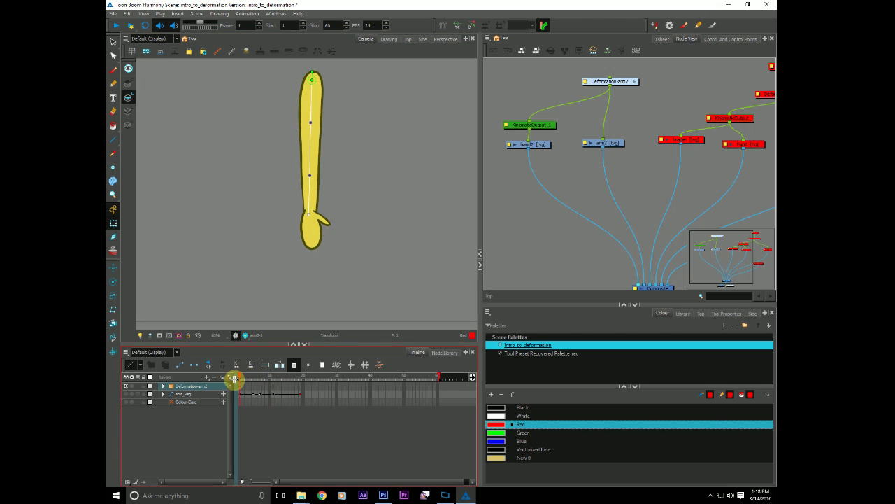
key("Return")
key("Return")
left_click(235, 381)
key("Return")
key("Return")
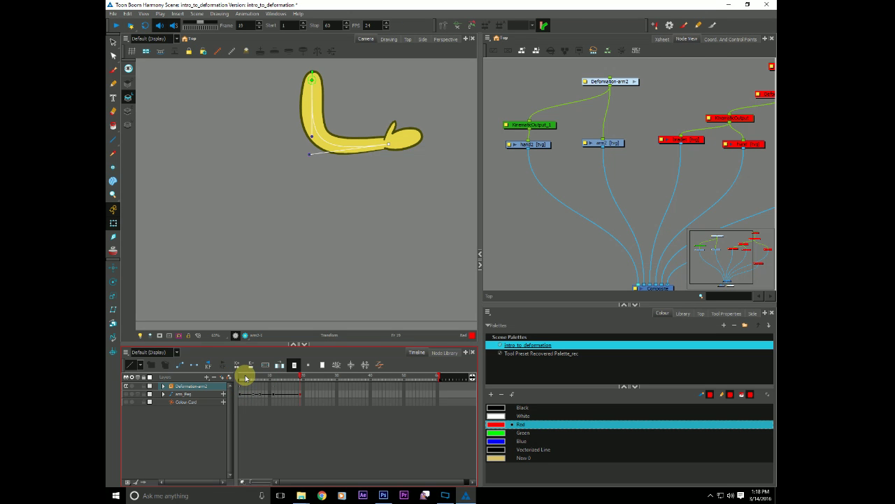
- At frame 6, shape the arm into an S-curved in-between pose with the hand hanging down, and play the animation
mouse_move(245, 378)
left_mouse_down()
mouse_move(234, 373)
mouse_move(252, 400)
mouse_move(235, 373)
mouse_move(245, 399)
mouse_move(255, 370)
left_mouse_up()
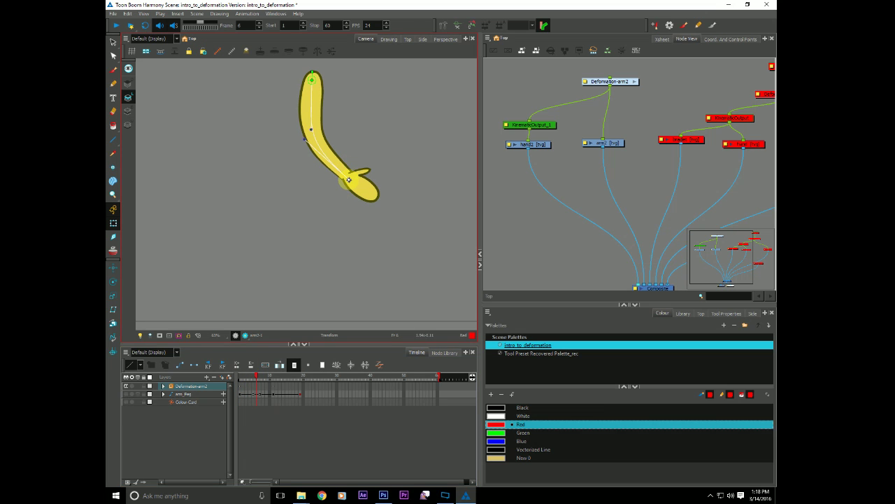
left_click_drag(348, 179, 354, 178)
mouse_move(315, 134)
left_mouse_down()
mouse_move(310, 124)
mouse_move(310, 133)
left_mouse_up()
left_click(356, 192)
left_click_drag(355, 178, 345, 182)
left_click_drag(342, 123, 353, 117)
left_click_drag(251, 377, 233, 377)
key("shift+Return")
key("shift+Return")
- Shift the Deformation-arm2 keyframes at frames 6 and 11 earlier in the timeline and play the result
left_click(257, 388)
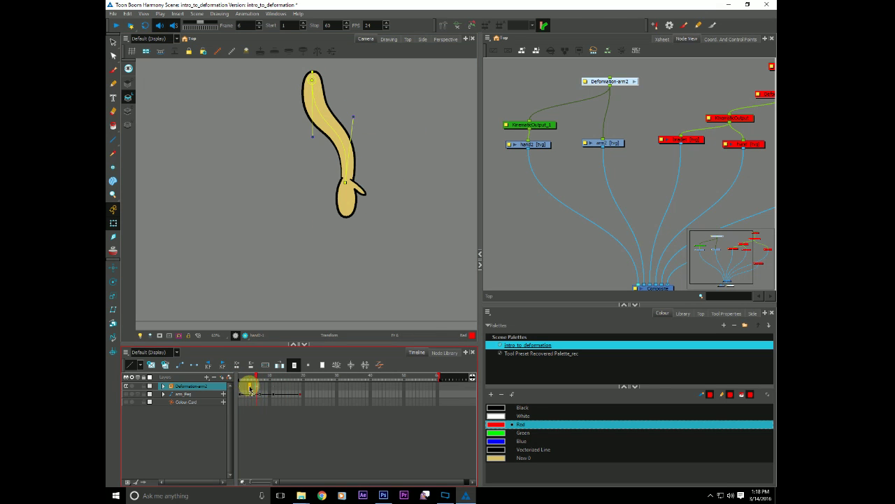
left_click(272, 387)
mouse_move(251, 377)
left_mouse_down()
mouse_move(228, 372)
mouse_move(257, 382)
left_mouse_up()
key("shift+Return")
key("shift+Return")
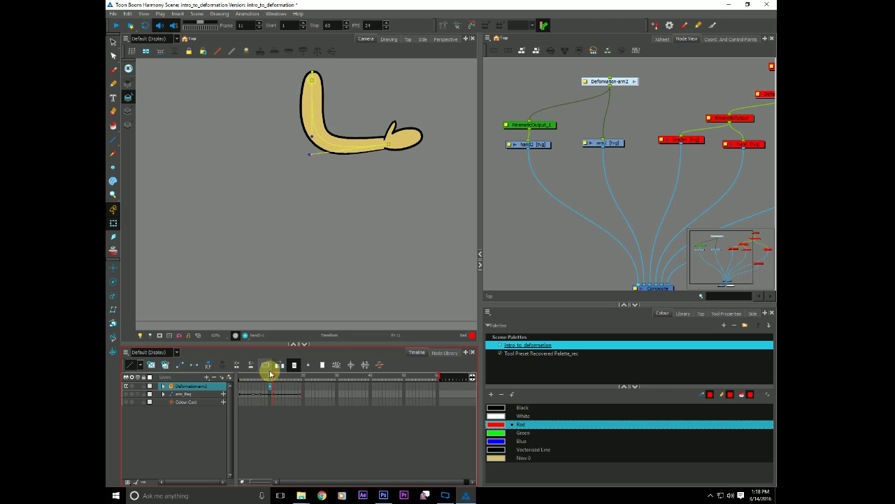
- At frame 6, lower the wrist slightly and adjust the forearm's curve handle, and replay the animation
left_click(253, 387)
left_click(257, 377)
left_click_drag(389, 144, 383, 155)
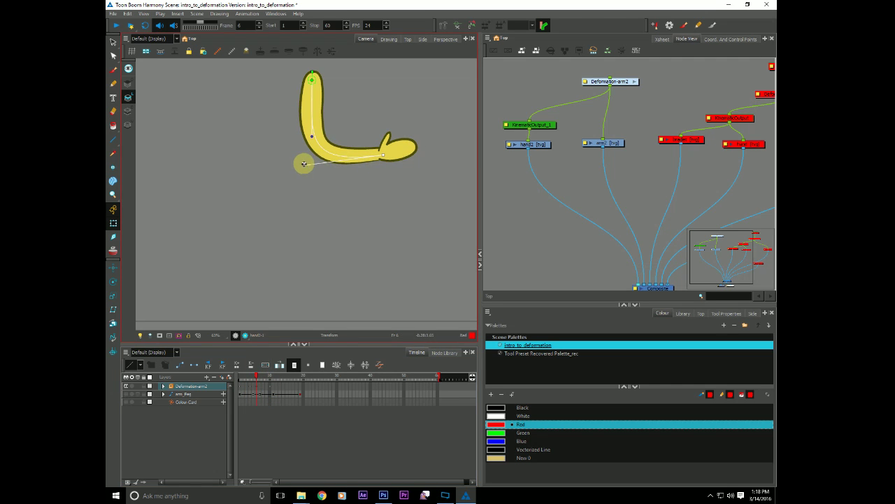
mouse_move(304, 162)
left_mouse_down()
mouse_move(308, 138)
mouse_move(299, 163)
left_mouse_up()
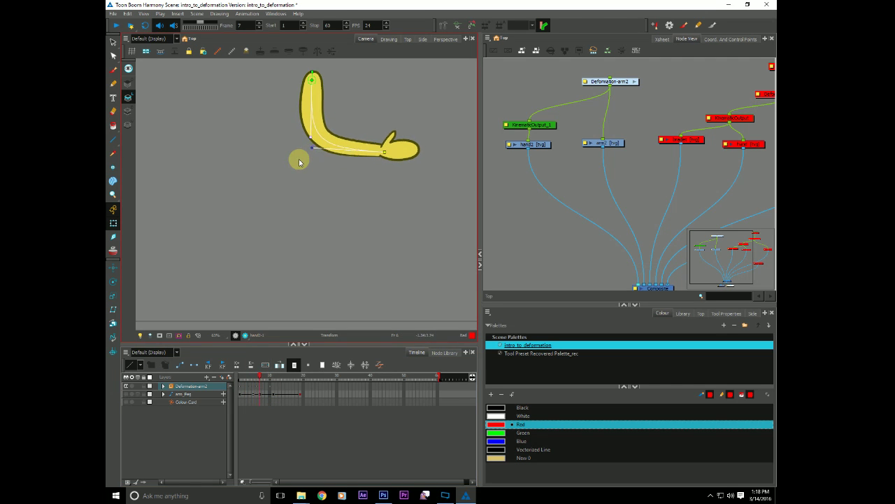
left_click_drag(255, 377, 235, 377)
key("shift+Return")
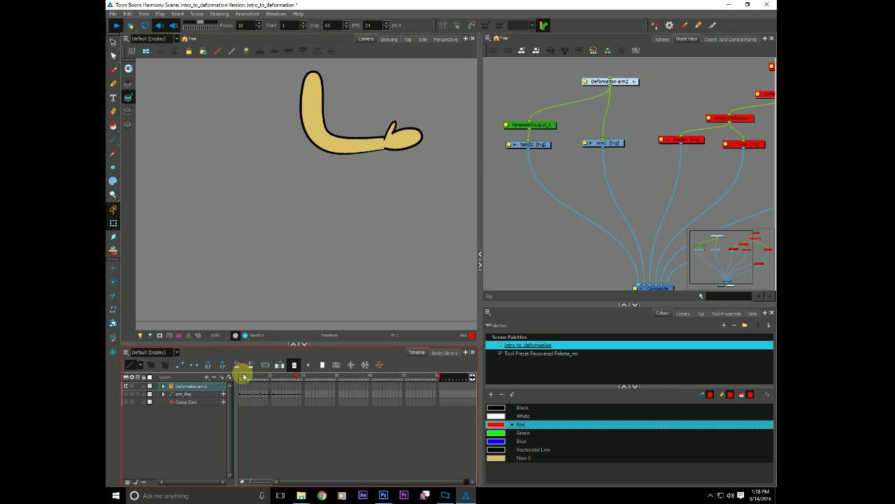
- Adjust the ease curve across the Deformation-arm2 keyframes, starting from frame 1, and apply it to multiple parameters
left_click(241, 376)
left_click(241, 386)
left_click(378, 364)
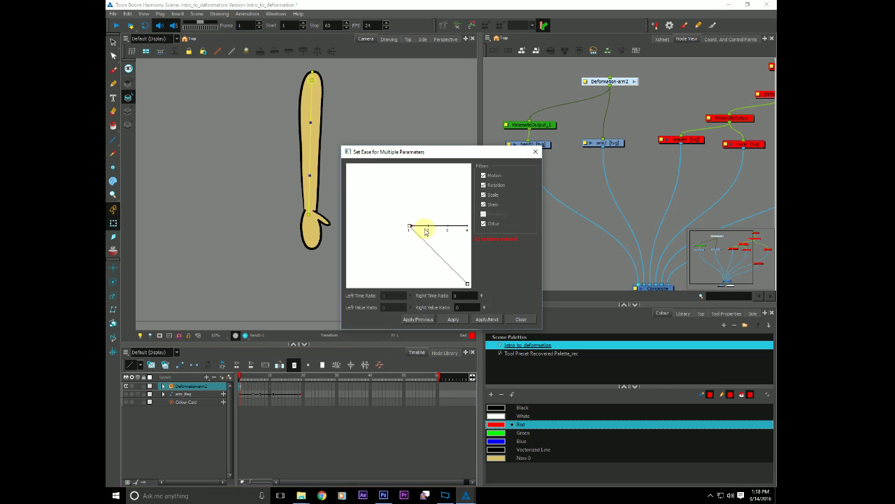
left_click(488, 319)
left_click(487, 320)
left_click_drag(406, 224, 436, 285)
left_click(488, 320)
left_click(453, 319)
left_click(520, 319)
- Play the eased arm animation from the start several times to check its motion
left_click(235, 378)
key("shift+Return")
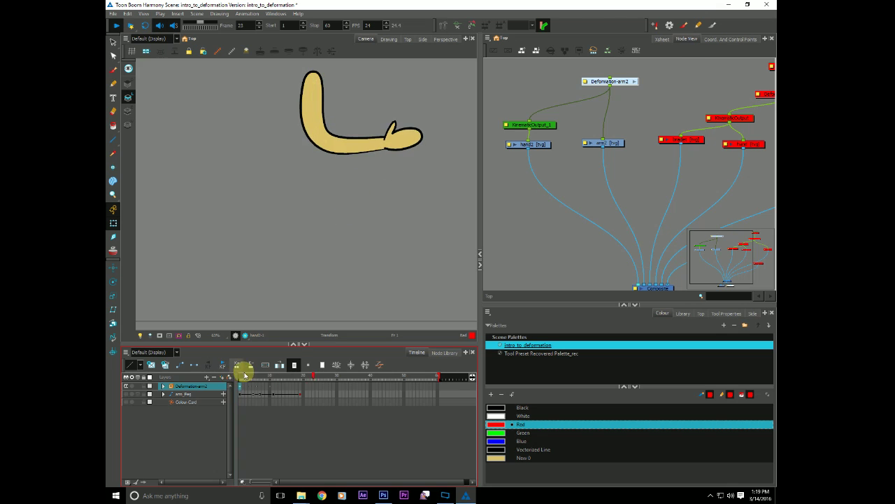
left_click(236, 377)
key("shift+Return")
key("shift+Return")
left_click(237, 376)
key("shift+Return")
key("shift+Return")
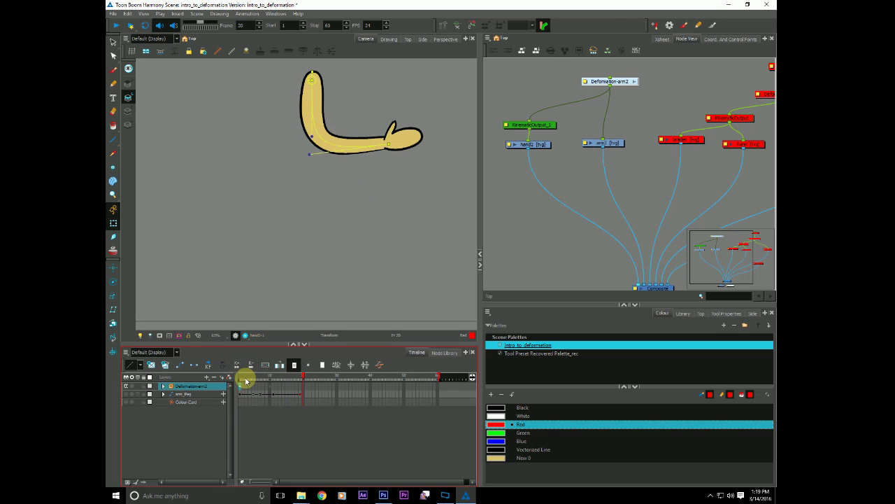
left_click(240, 376)
key("Return")
key("Return")
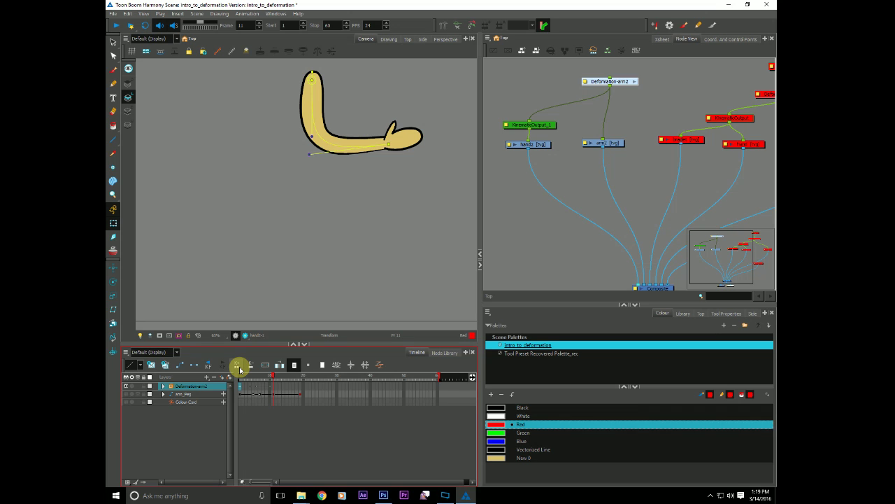
- At frame 11, lower the wrist, soften the elbow curve and offset the whole arm down from the shoulder point
left_click_drag(389, 144, 387, 194)
left_click_drag(307, 204, 330, 166)
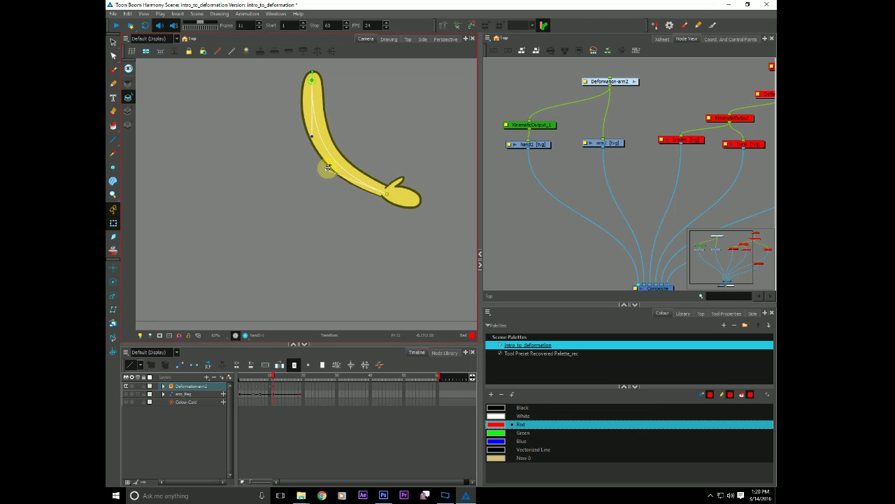
left_click_drag(310, 80, 238, 146)
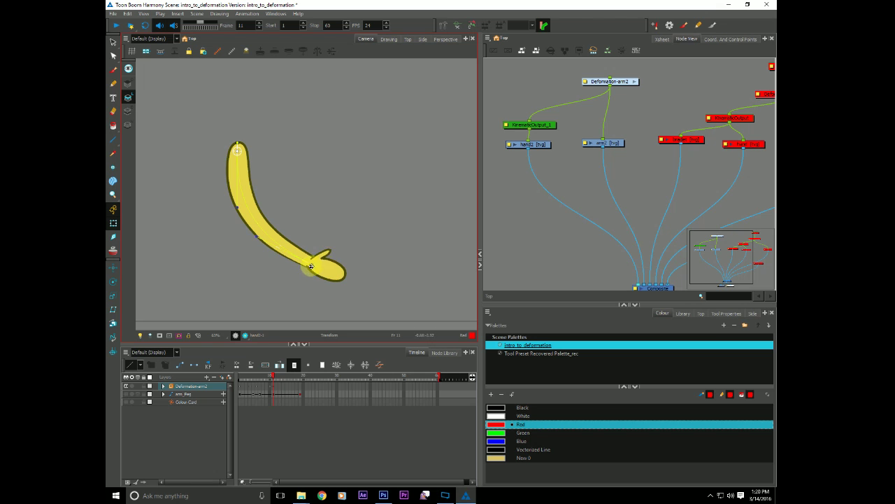
- Straighten the arm horizontally at frame 11 by repositioning the wrist point and both curve handles
left_click_drag(312, 265, 390, 182)
left_click(237, 205)
left_click(286, 173)
left_click_drag(238, 207, 284, 155)
left_click_drag(389, 182, 399, 161)
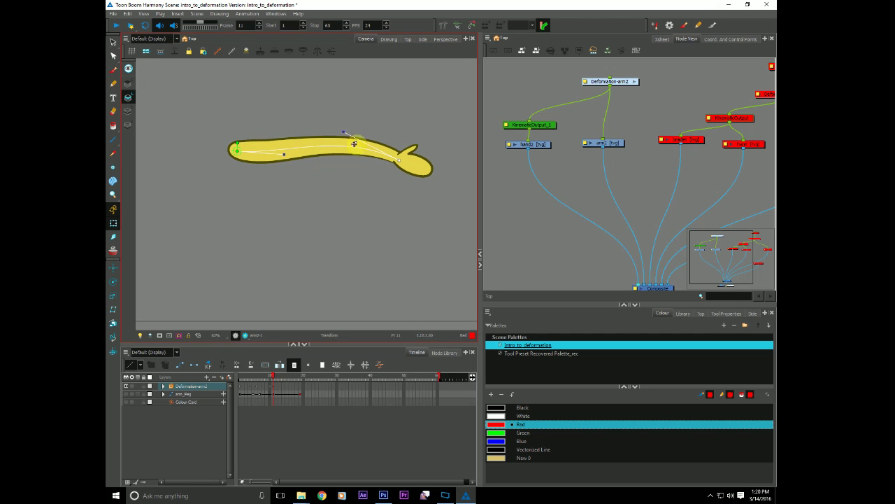
left_click(343, 132)
left_click(346, 148)
left_click(337, 130)
left_click_drag(343, 132, 341, 155)
left_click_drag(399, 160, 399, 159)
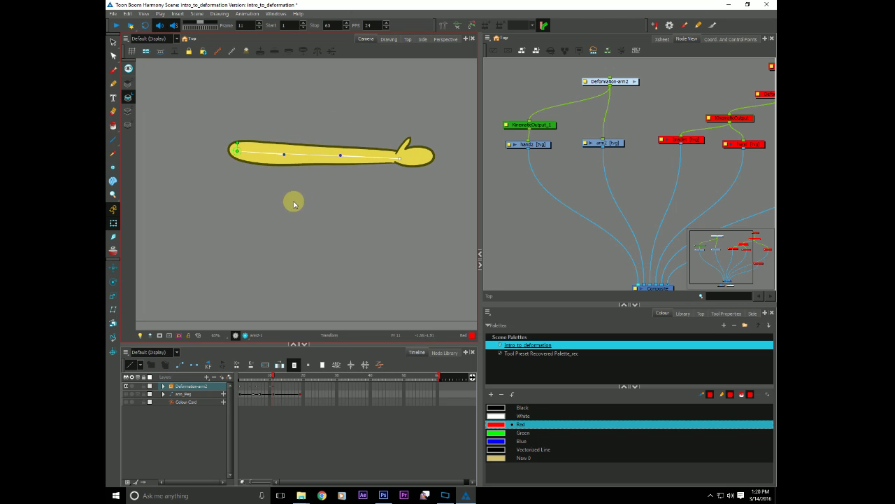
- Bend the arm at frame 11 into a deep V shape with the hand pointing up, and reposition its shoulder point
left_click_drag(285, 154, 291, 203)
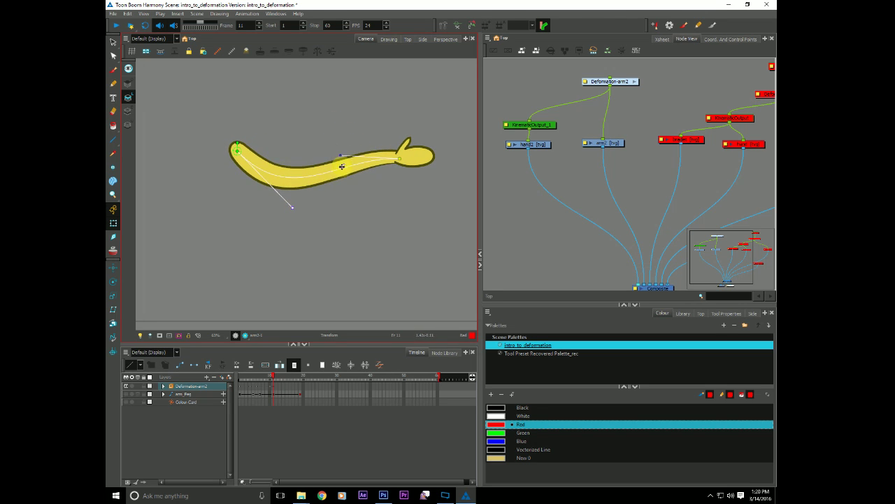
left_click_drag(340, 155, 353, 204)
left_click_drag(236, 152, 277, 149)
left_click_drag(390, 205, 314, 207)
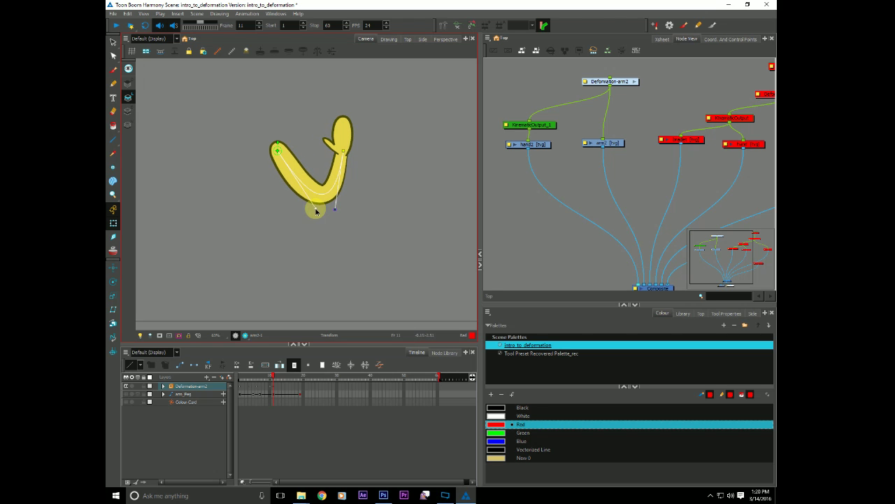
left_click(278, 147)
left_click_drag(229, 268, 230, 262)
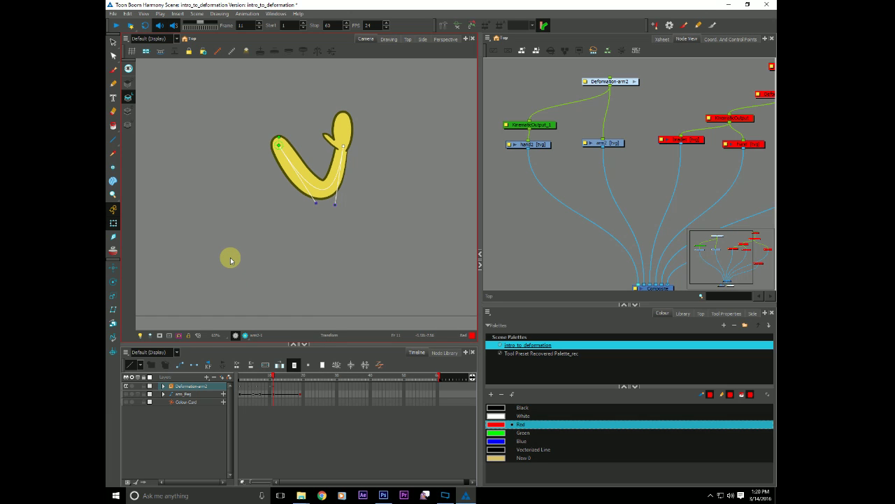